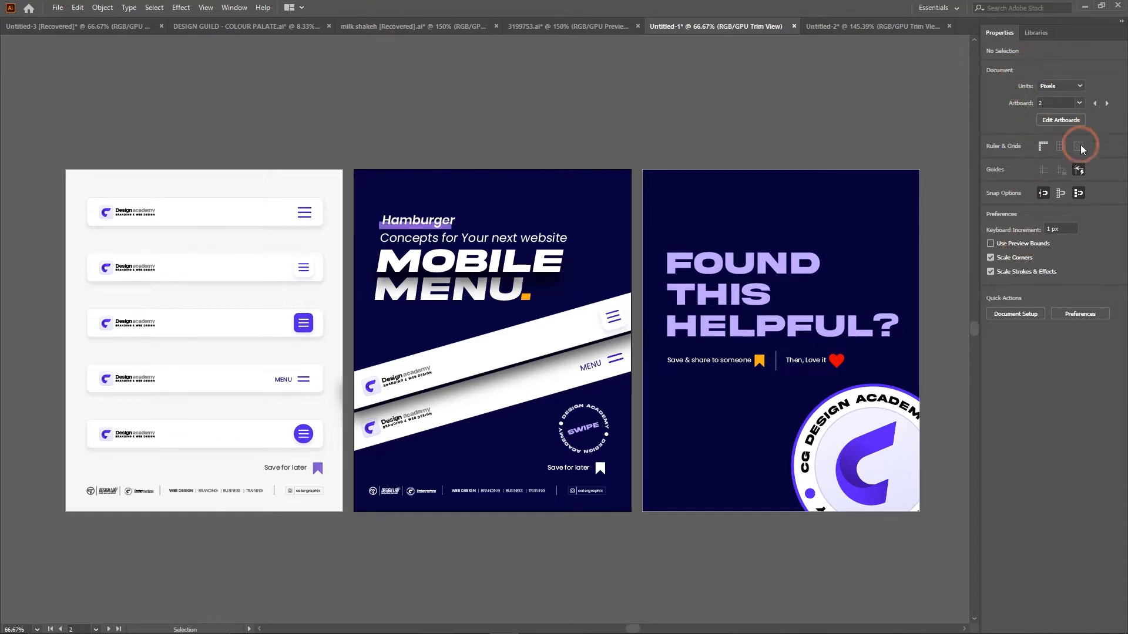
Step: Select the subtitle "Concepts for Your next website" on the middle artboard and switch the workspace to Essentials Classic
{"action": "left_click", "coordinate": [480, 237]}
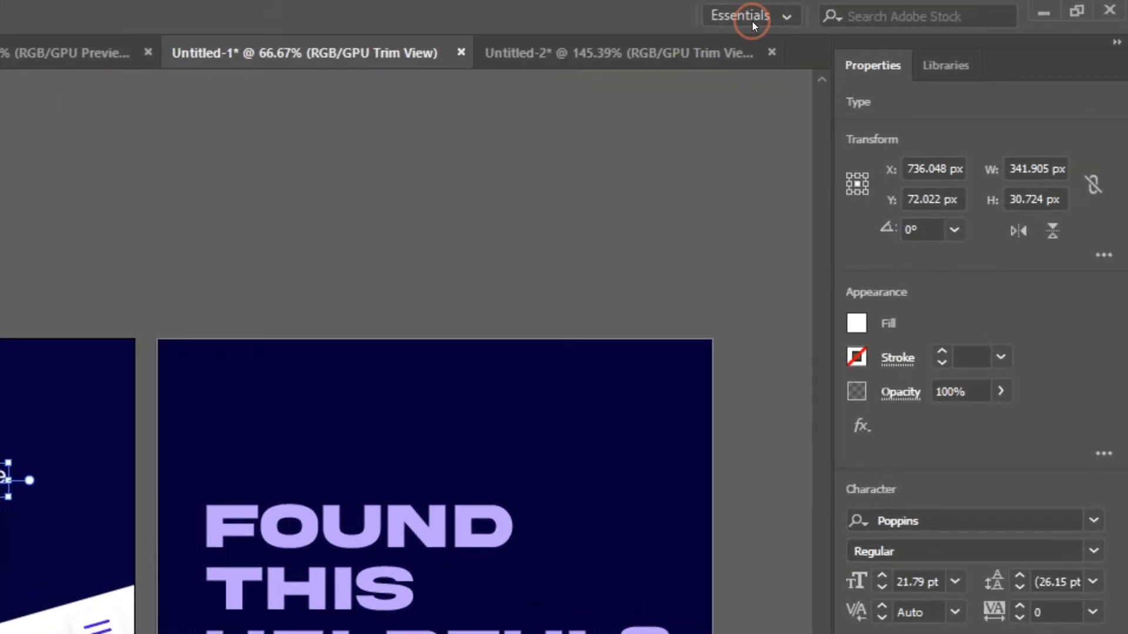
{"action": "left_click", "coordinate": [772, 14]}
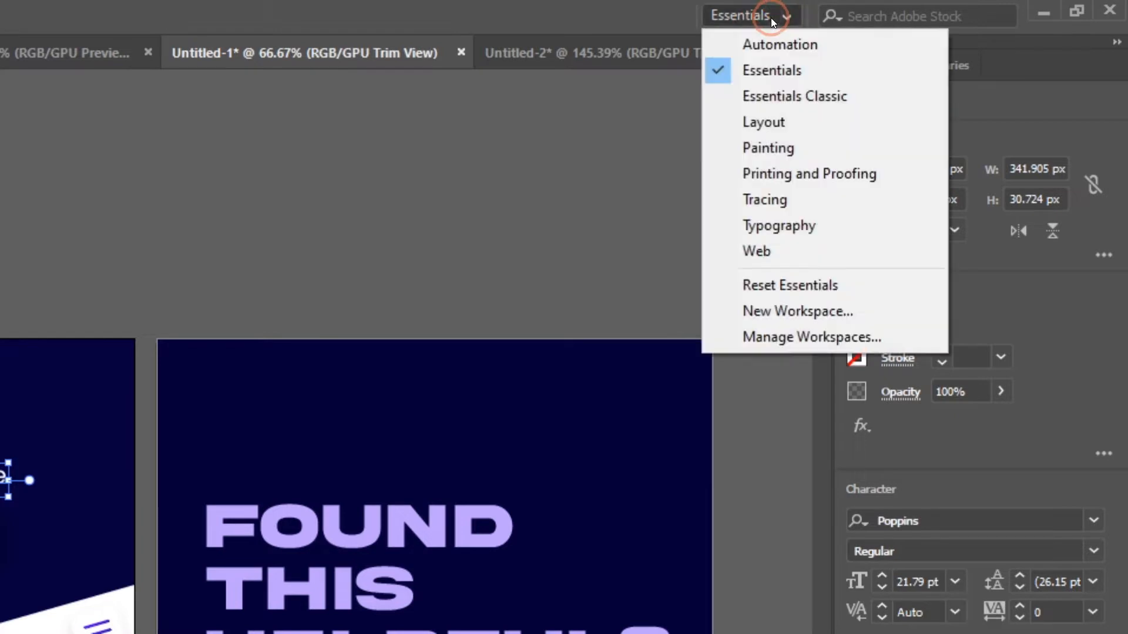
{"action": "left_click", "coordinate": [790, 98]}
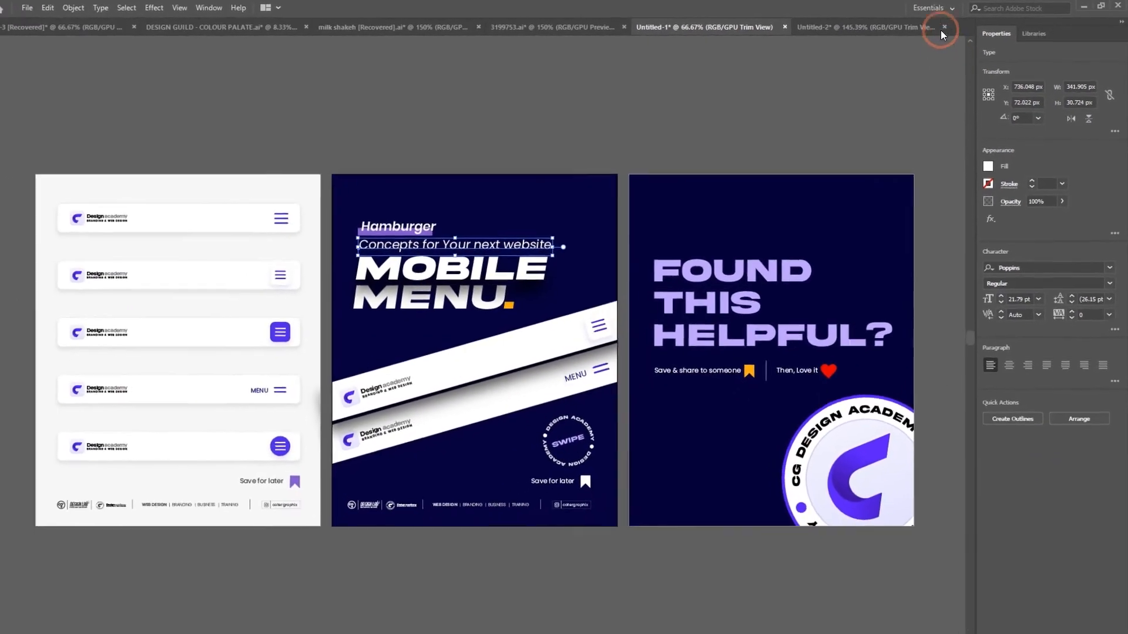
{"action": "left_click", "coordinate": [770, 16]}
{"action": "left_click", "coordinate": [947, 49]}
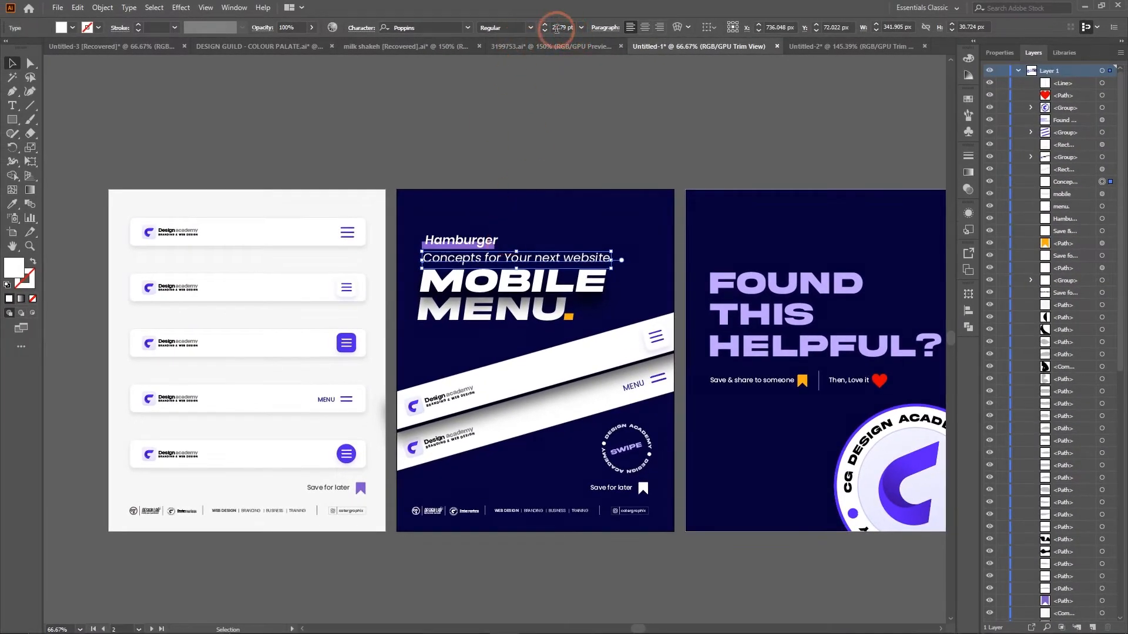
Step: Try filtering the font list by "D" for the selected subtitle, leave the list without picking a font and deselect the text
{"action": "left_click", "coordinate": [556, 28]}
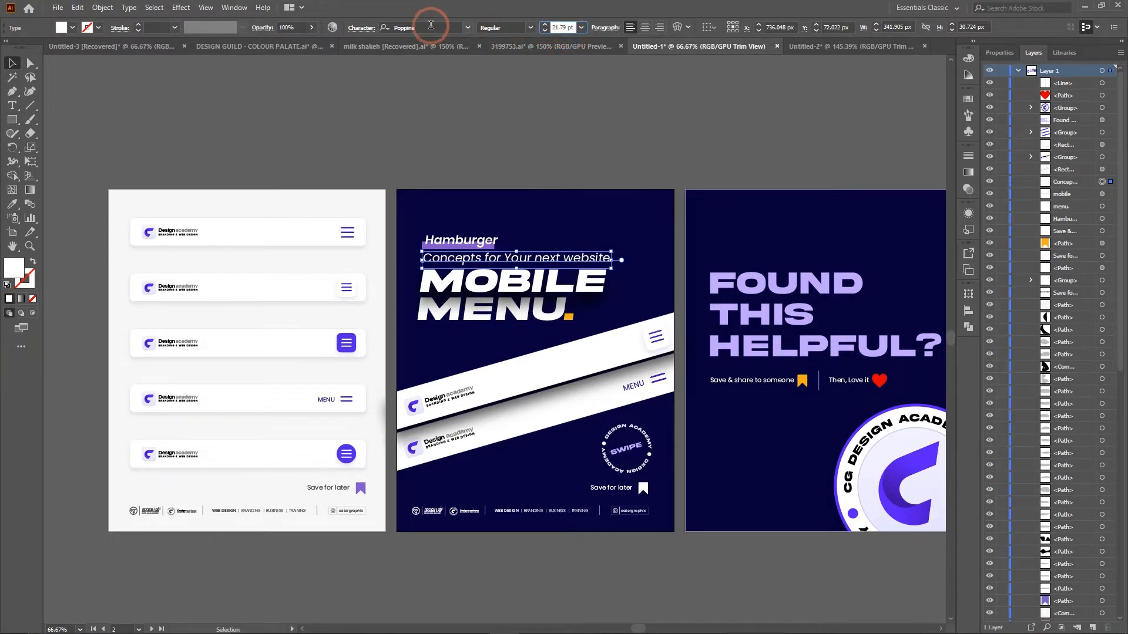
{"action": "left_click", "coordinate": [431, 27]}
{"action": "type", "text": "DDD"}
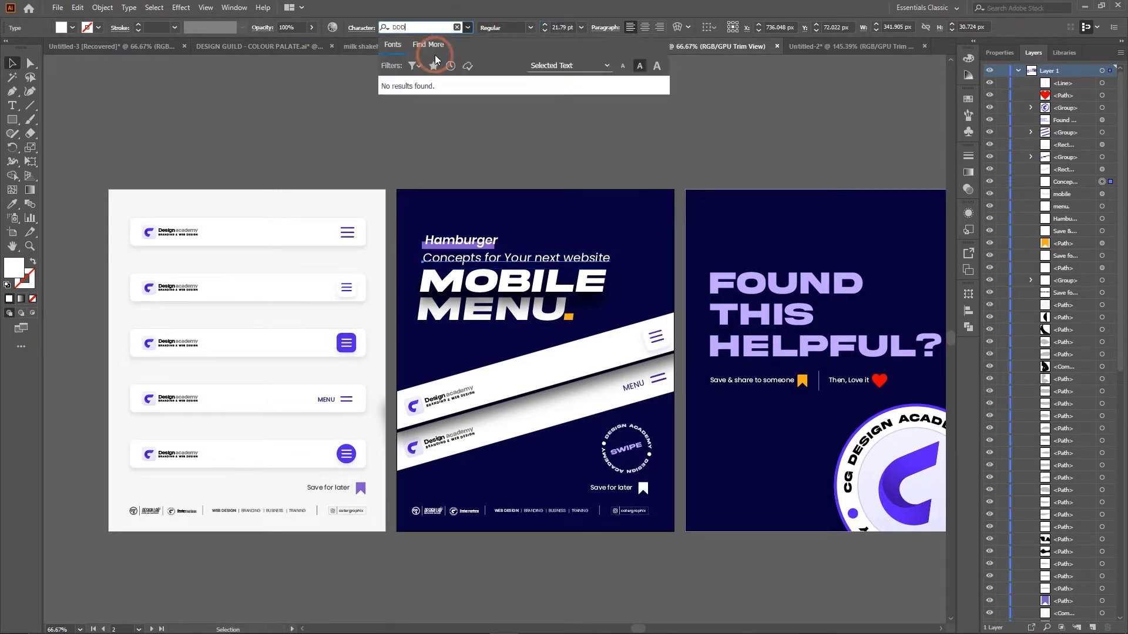
{"action": "key", "text": "BackSpace"}
{"action": "key", "text": "BackSpace"}
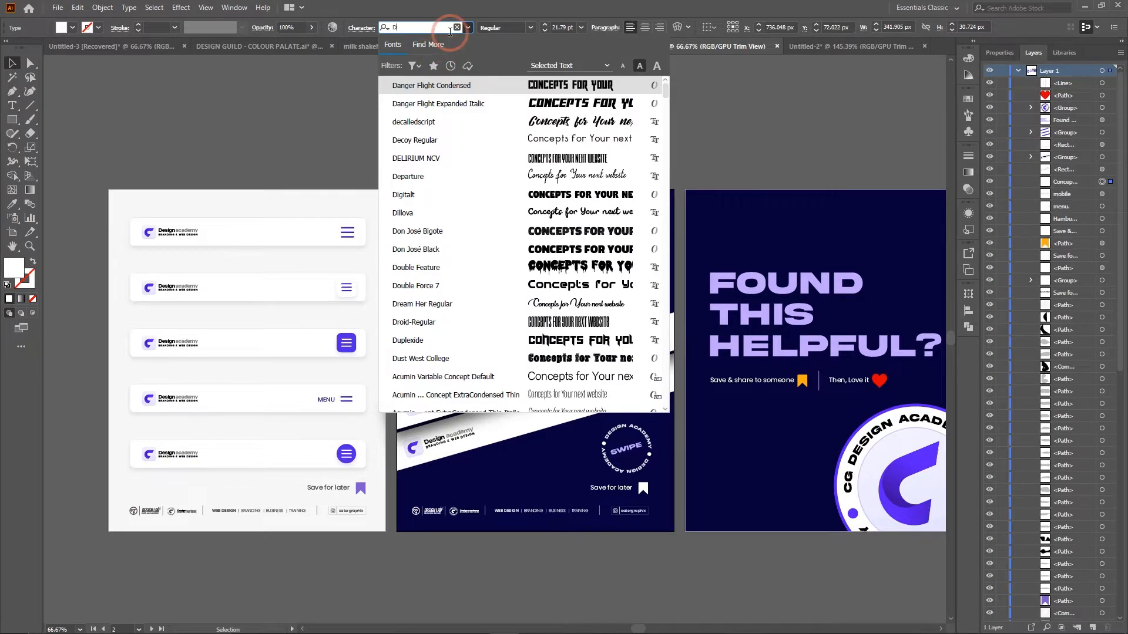
{"action": "left_click", "coordinate": [456, 28]}
{"action": "left_click", "coordinate": [302, 83]}
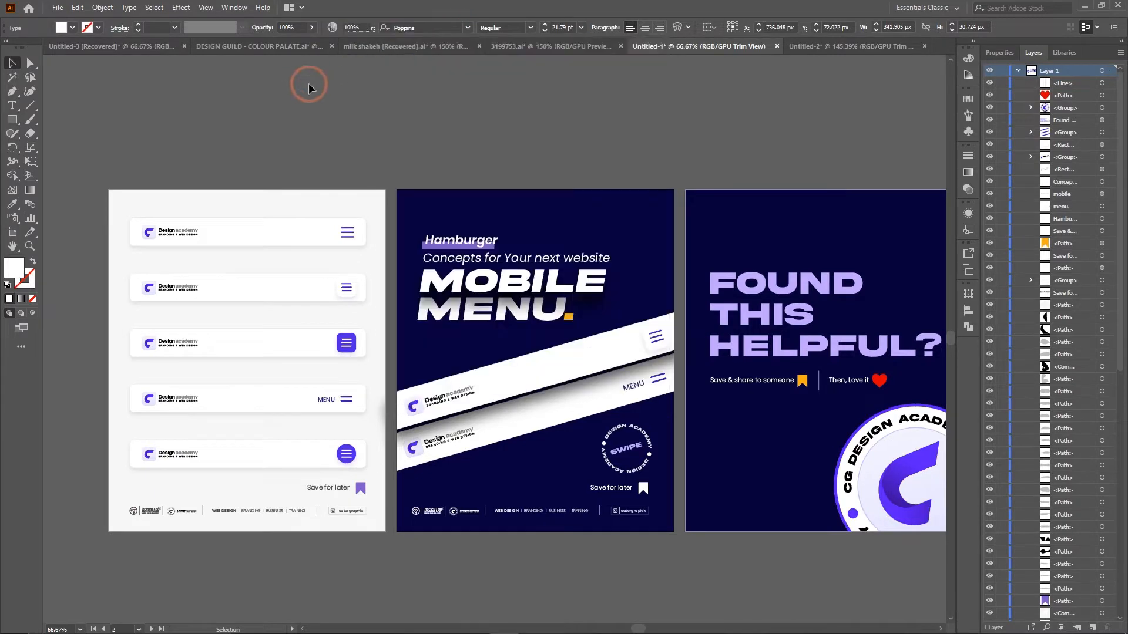
{"action": "left_click", "coordinate": [308, 84]}
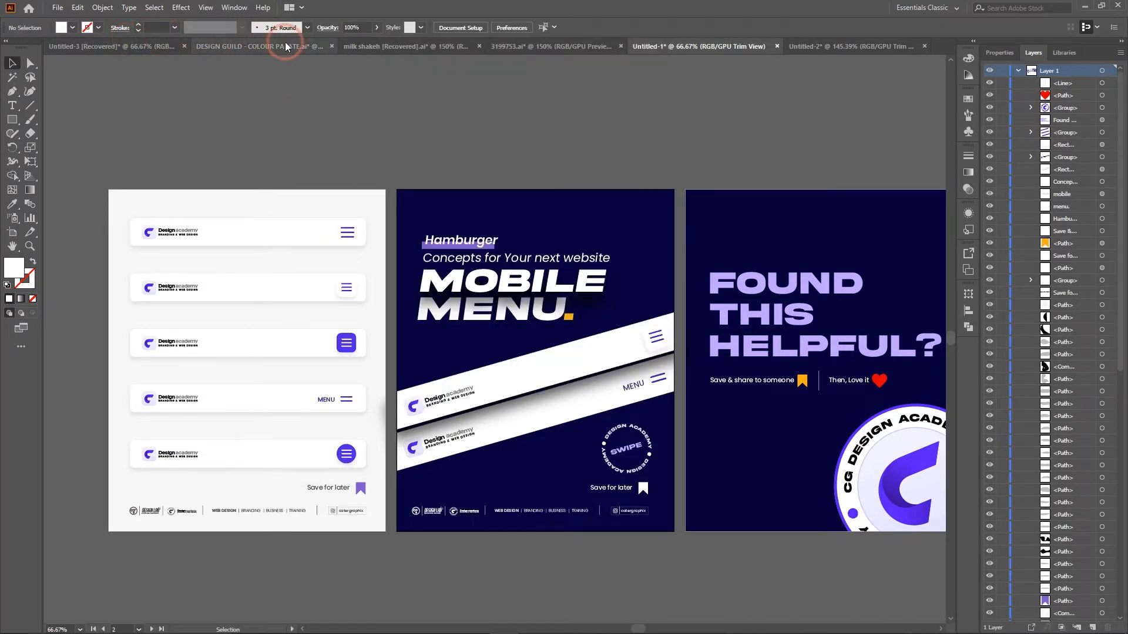
Step: Review the fill and stroke colour swatches, the stroke weight setting and the detailed Stroke options
{"action": "left_click", "coordinate": [71, 27]}
{"action": "left_click", "coordinate": [100, 28]}
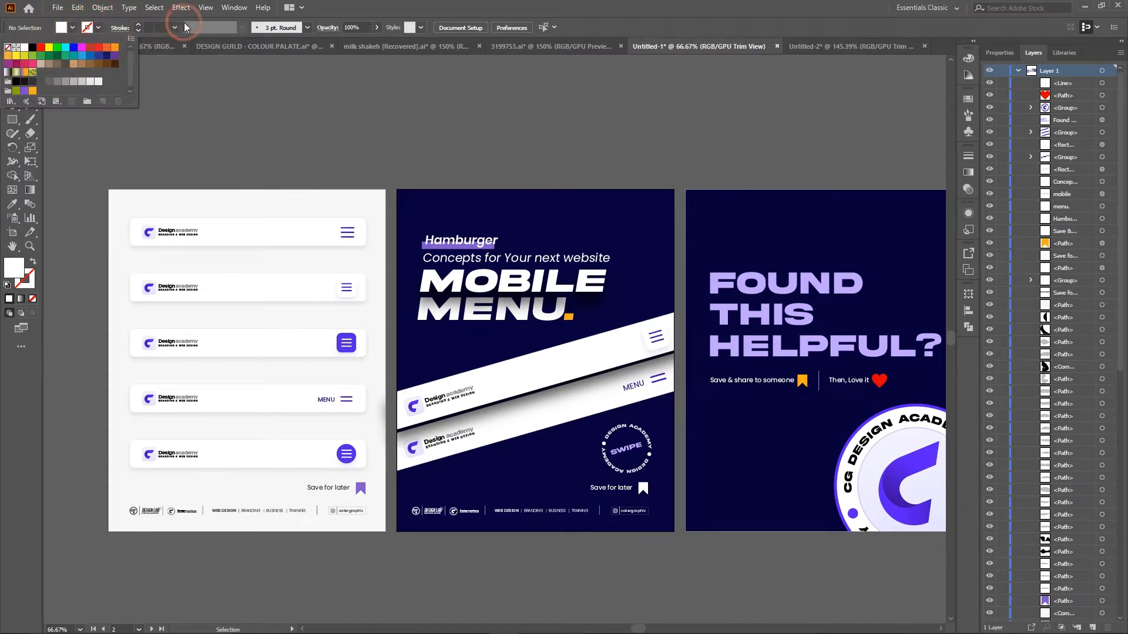
{"action": "left_click", "coordinate": [155, 26]}
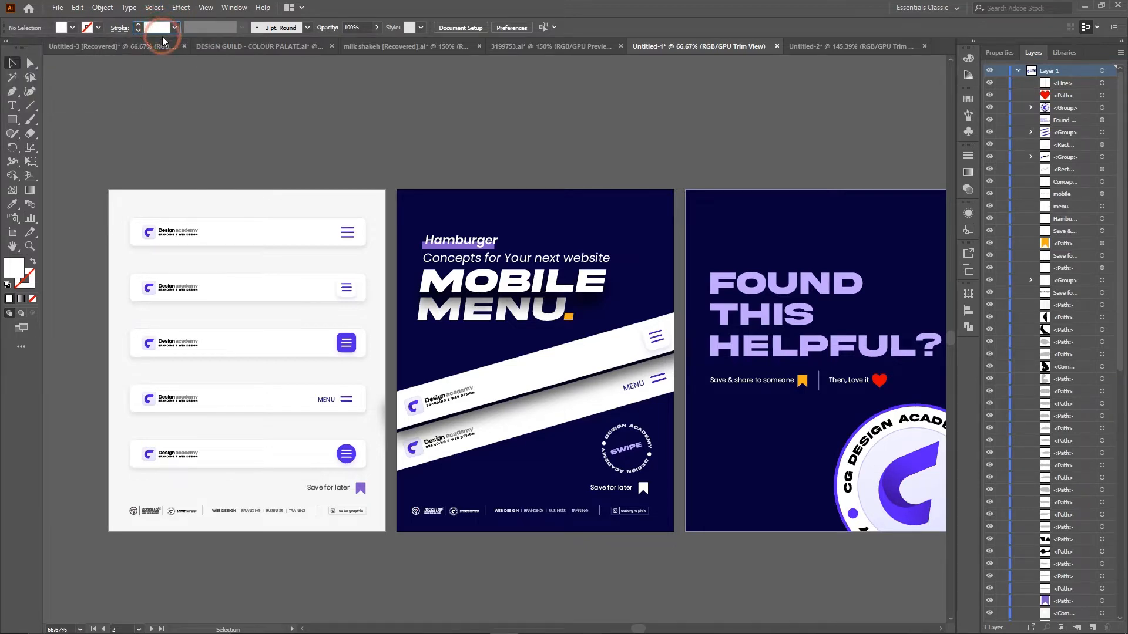
{"action": "left_click", "coordinate": [968, 156]}
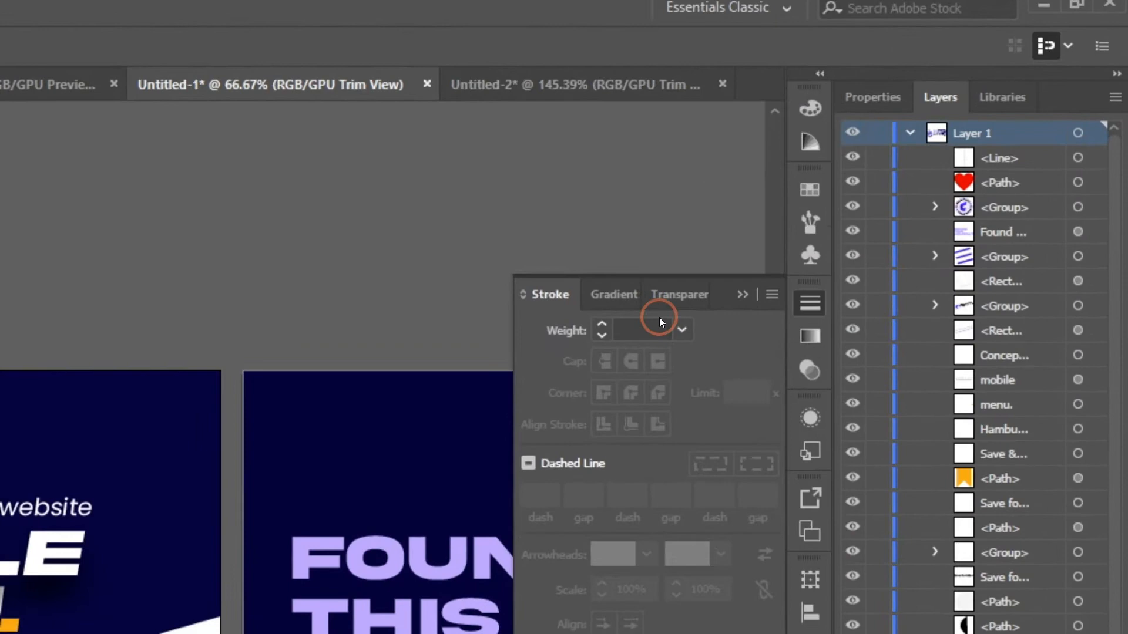
{"action": "left_click", "coordinate": [884, 169]}
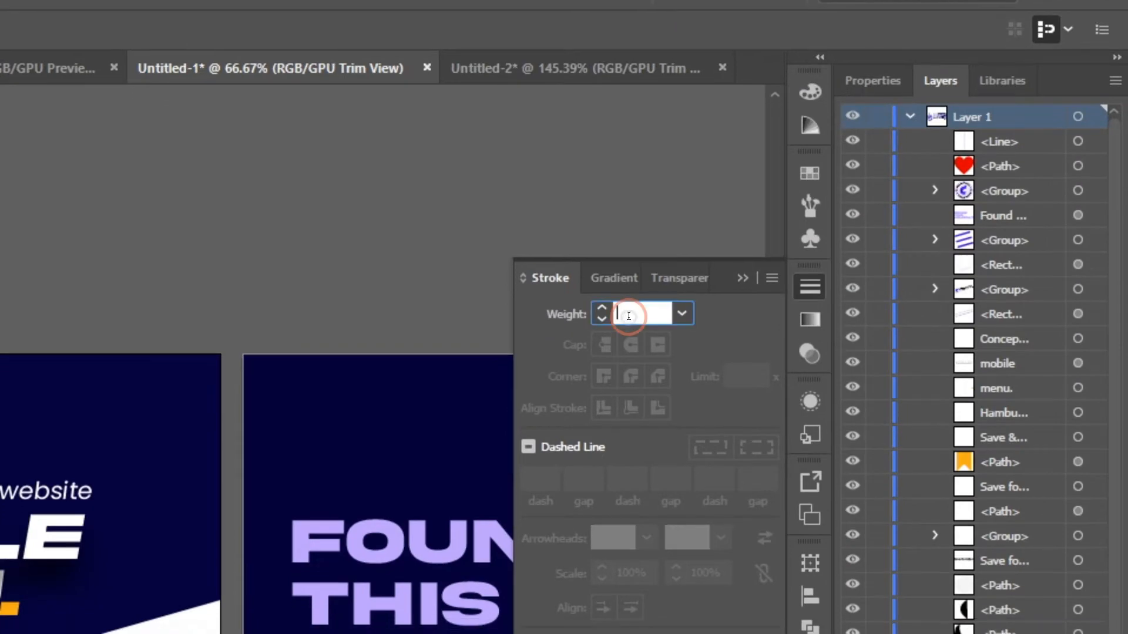
{"action": "left_click", "coordinate": [742, 303]}
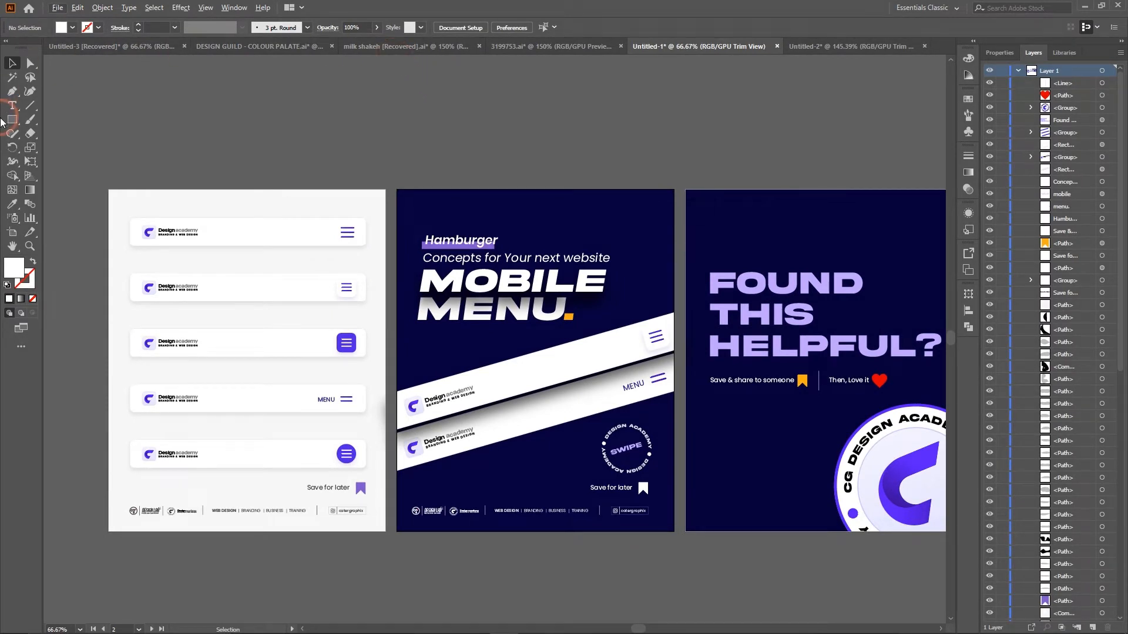
Step: Switch the workspace to Essentials and back to Essentials Classic to compare the two layouts
{"action": "left_click", "coordinate": [929, 14]}
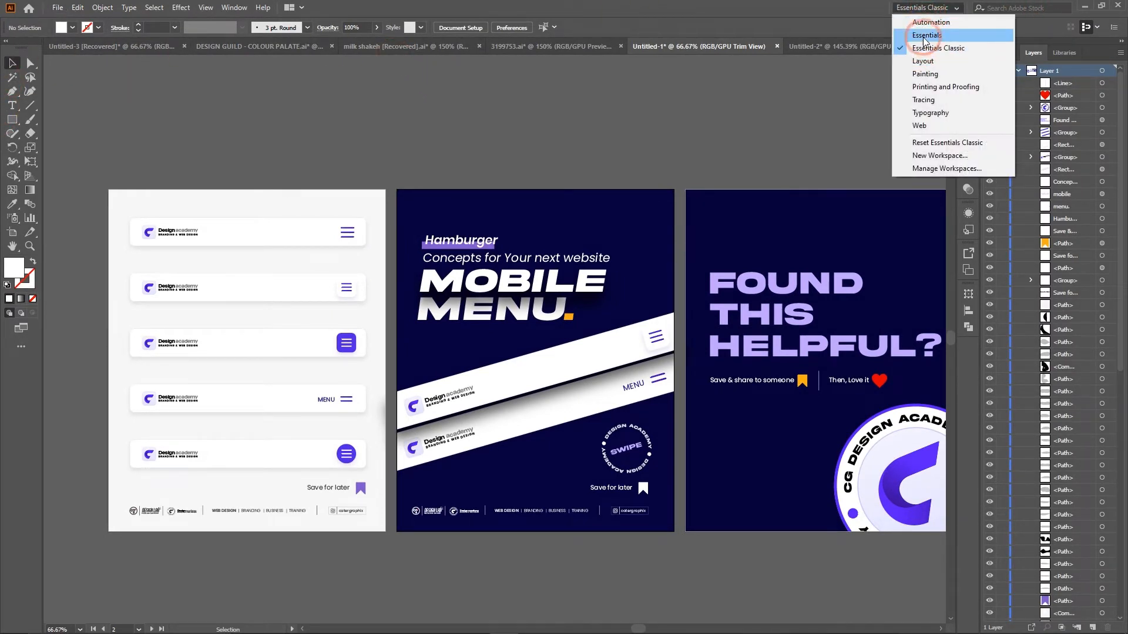
{"action": "left_click", "coordinate": [311, 183]}
{"action": "left_click", "coordinate": [127, 229]}
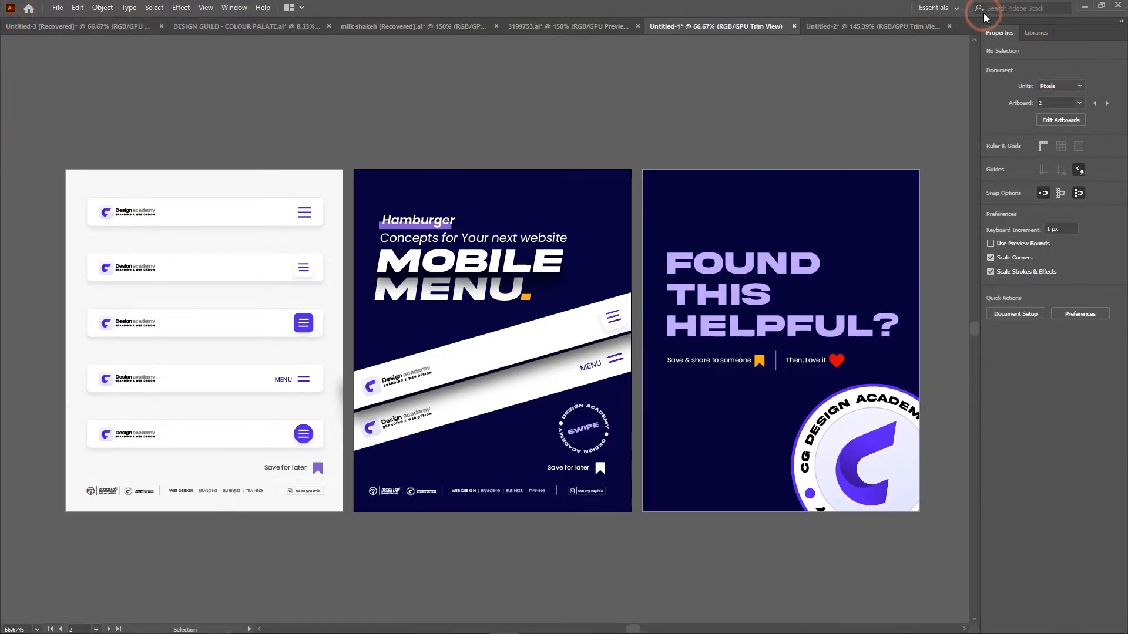
{"action": "left_click", "coordinate": [938, 7]}
{"action": "left_click", "coordinate": [951, 49]}
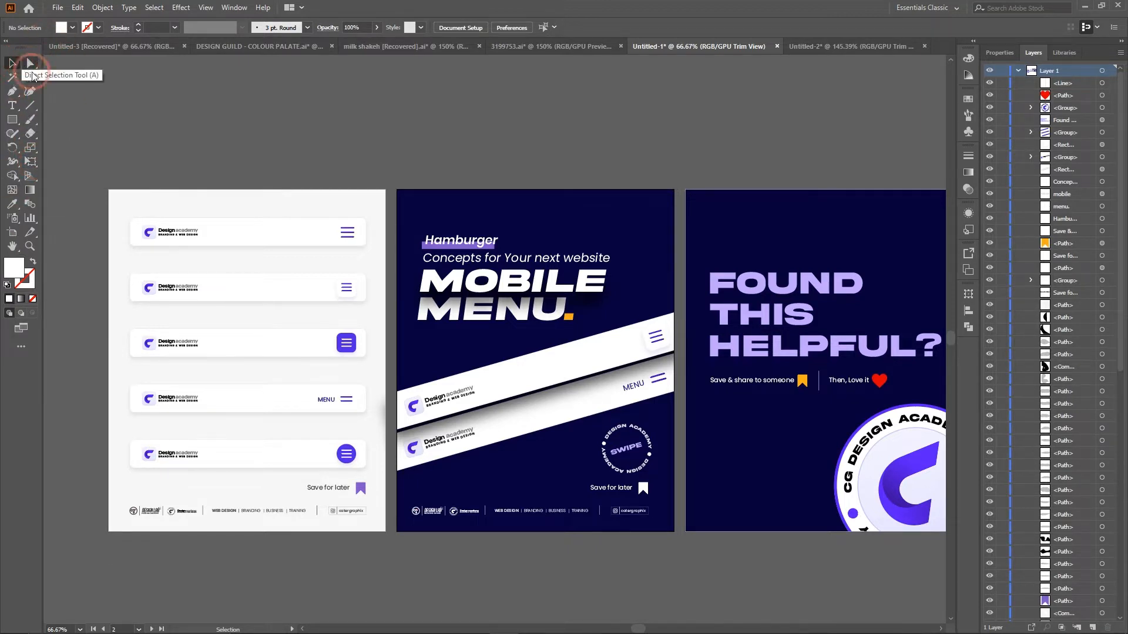
Step: Try moving the first menu bar and the MOBILE heading, and undo both moves
{"action": "left_click_drag", "start_coordinate": [241, 231], "coordinate": [268, 149]}
{"action": "left_click_drag", "start_coordinate": [425, 266], "coordinate": [528, 450]}
{"action": "key", "text": "ctrl+z"}
{"action": "key", "text": "ctrl+z"}
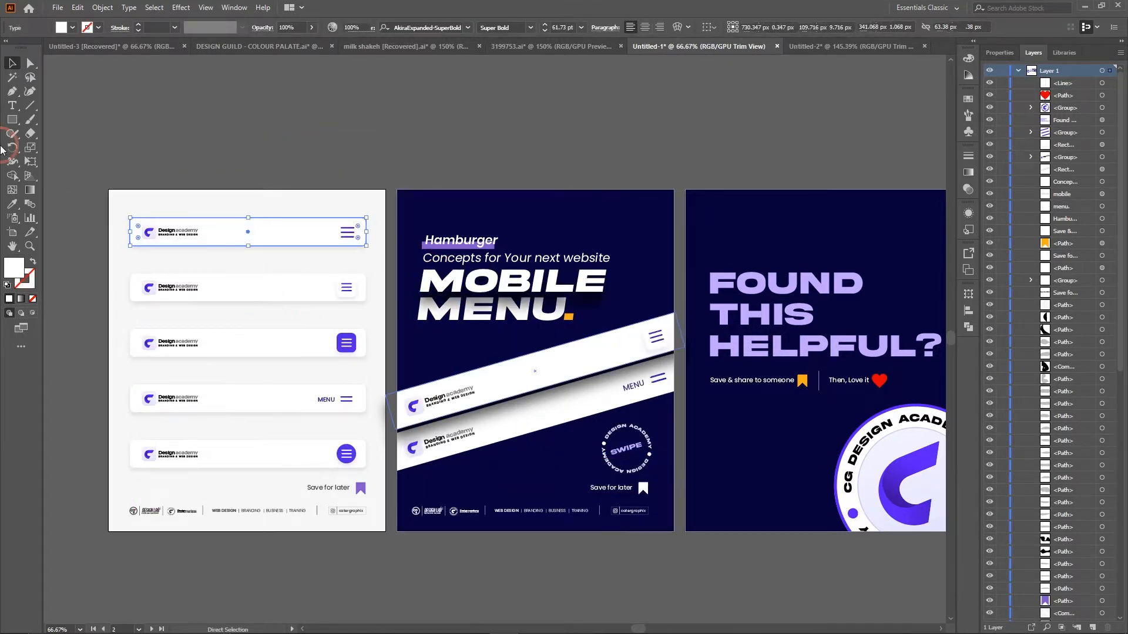
{"action": "left_click", "coordinate": [11, 63]}
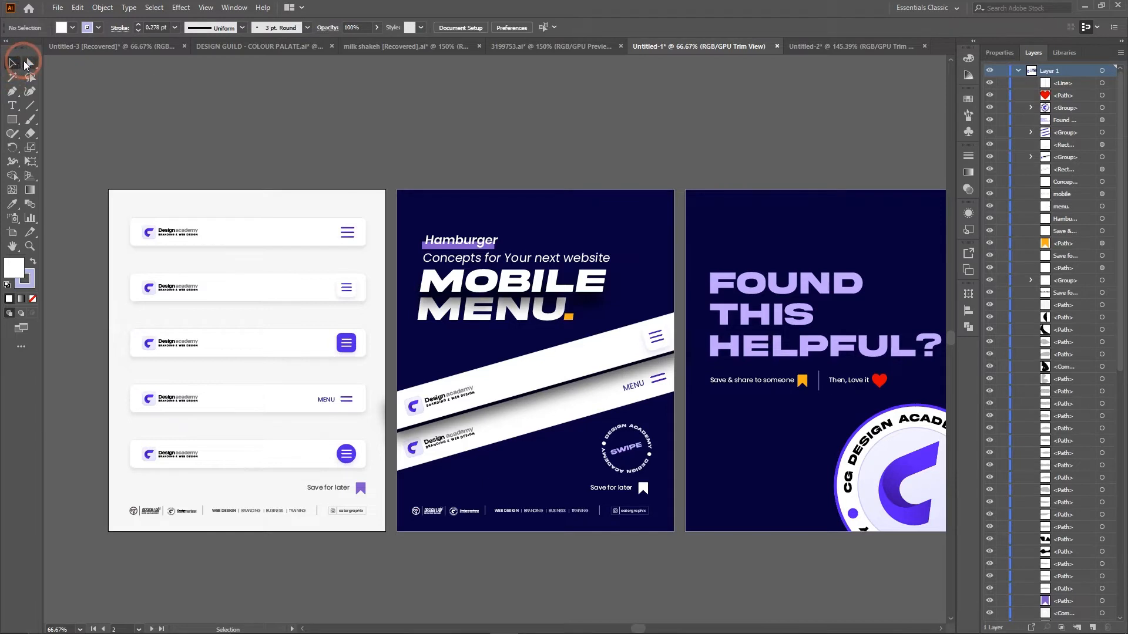
{"action": "left_click", "coordinate": [30, 93]}
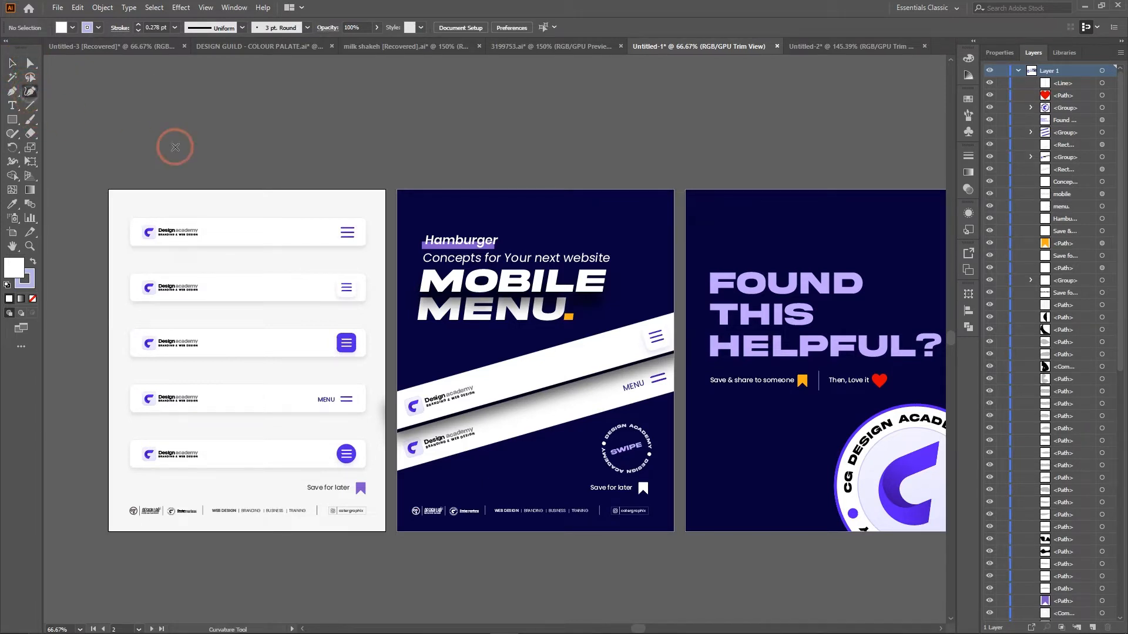
Step: Add the point text FGDFGDFGE above the artboards and turn off Trim View
{"action": "left_click", "coordinate": [14, 107]}
{"action": "left_click", "coordinate": [281, 123]}
{"action": "type", "text": "F"}
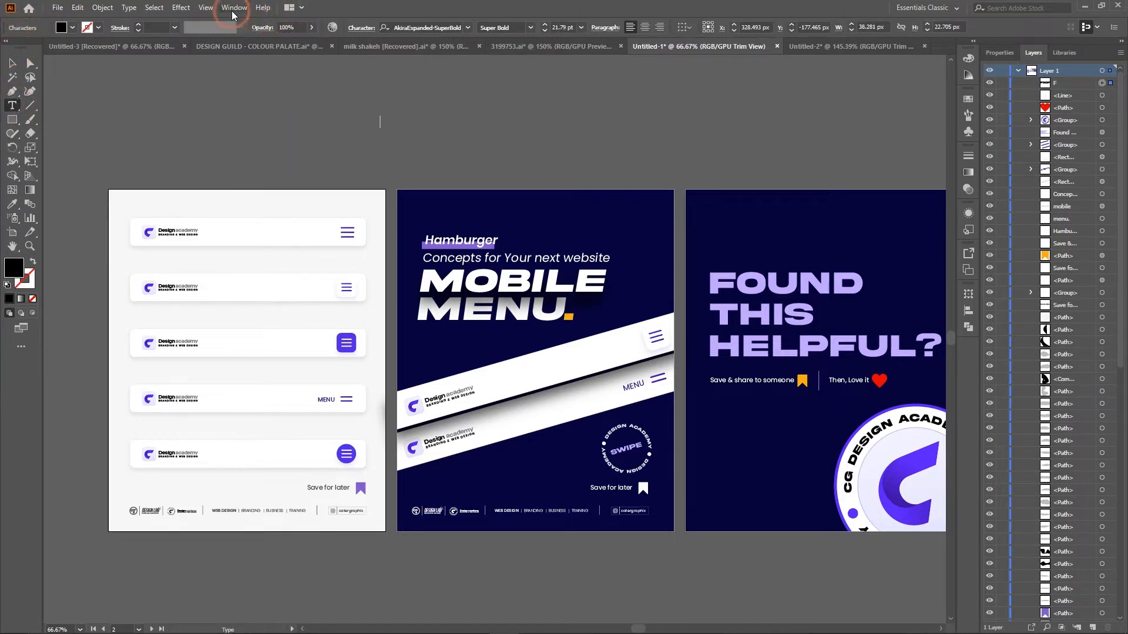
{"action": "left_click", "coordinate": [206, 7]}
{"action": "left_click", "coordinate": [217, 72]}
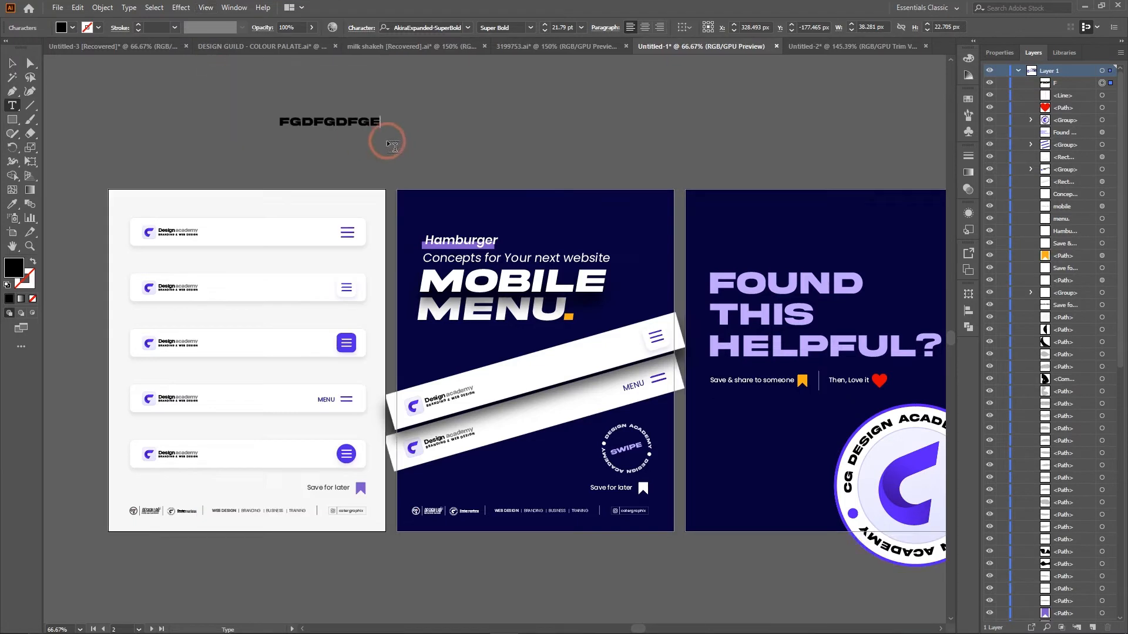
Step: Change the fill of the whole FGDFGDFGE text to white
{"action": "left_click", "coordinate": [340, 121]}
{"action": "key", "text": "ctrl+a"}
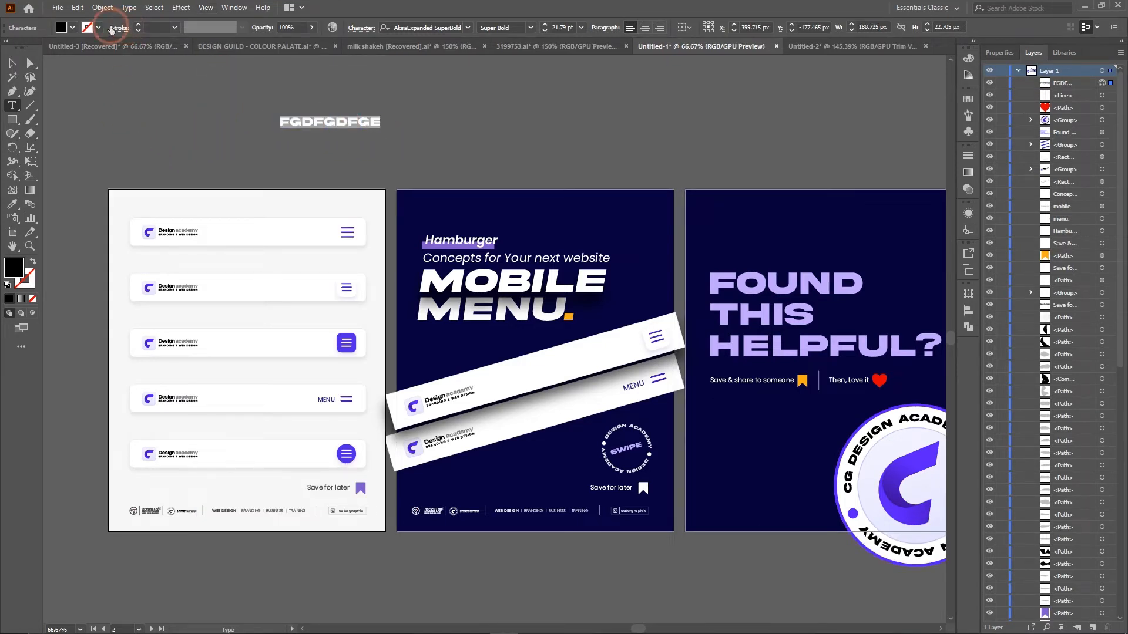
{"action": "left_click", "coordinate": [72, 27]}
{"action": "left_click", "coordinate": [26, 48]}
{"action": "left_click", "coordinate": [448, 139]}
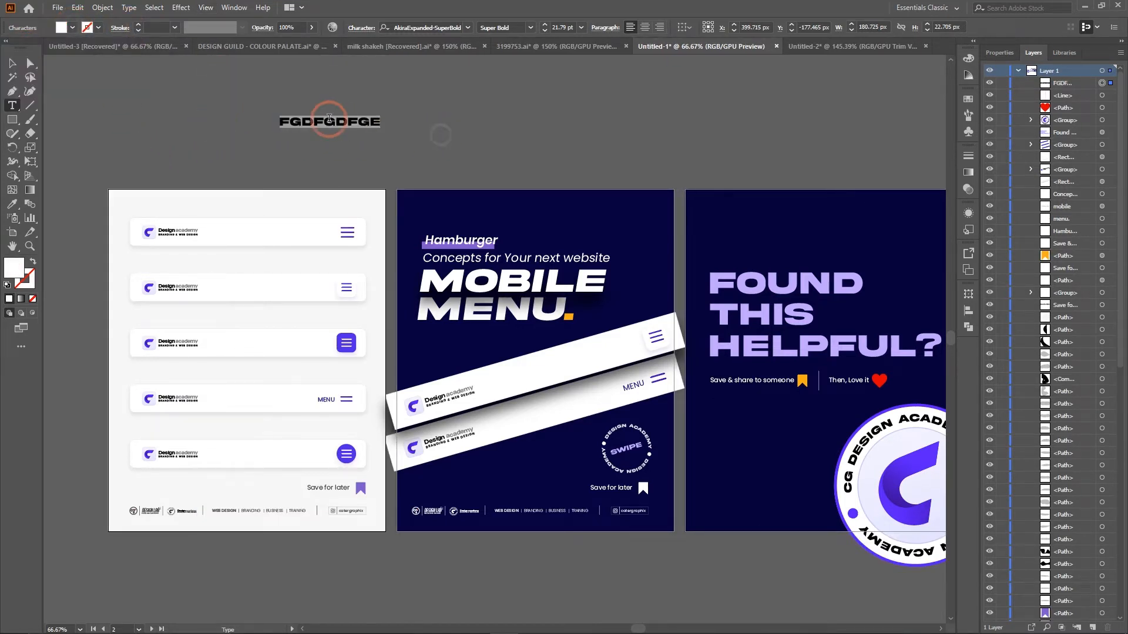
{"action": "left_click", "coordinate": [329, 118]}
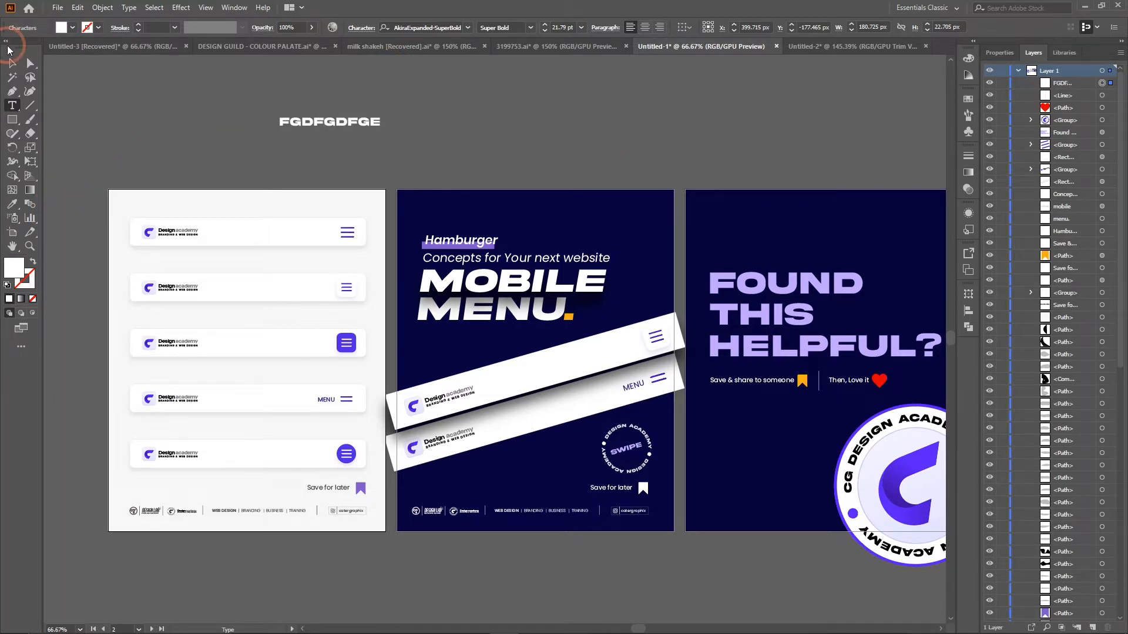
Step: Apply the MOBILE heading's style and the lilac FOUND THIS HELPFUL? style to the FGDFGDFGE text with the Eyedropper
{"action": "left_click", "coordinate": [10, 62]}
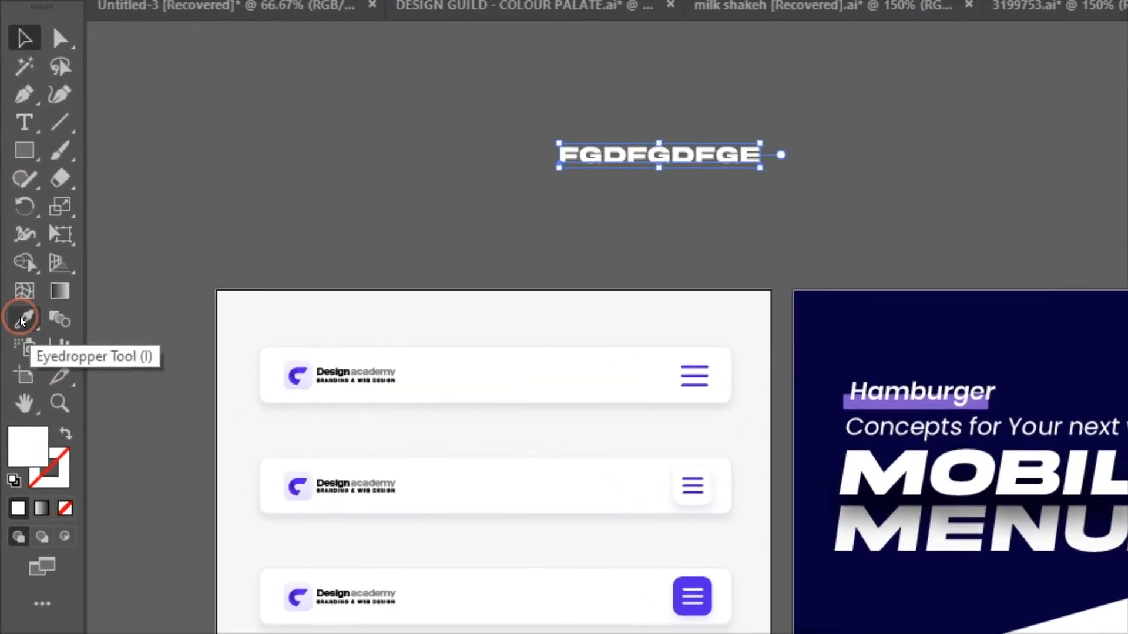
{"action": "left_click", "coordinate": [11, 203]}
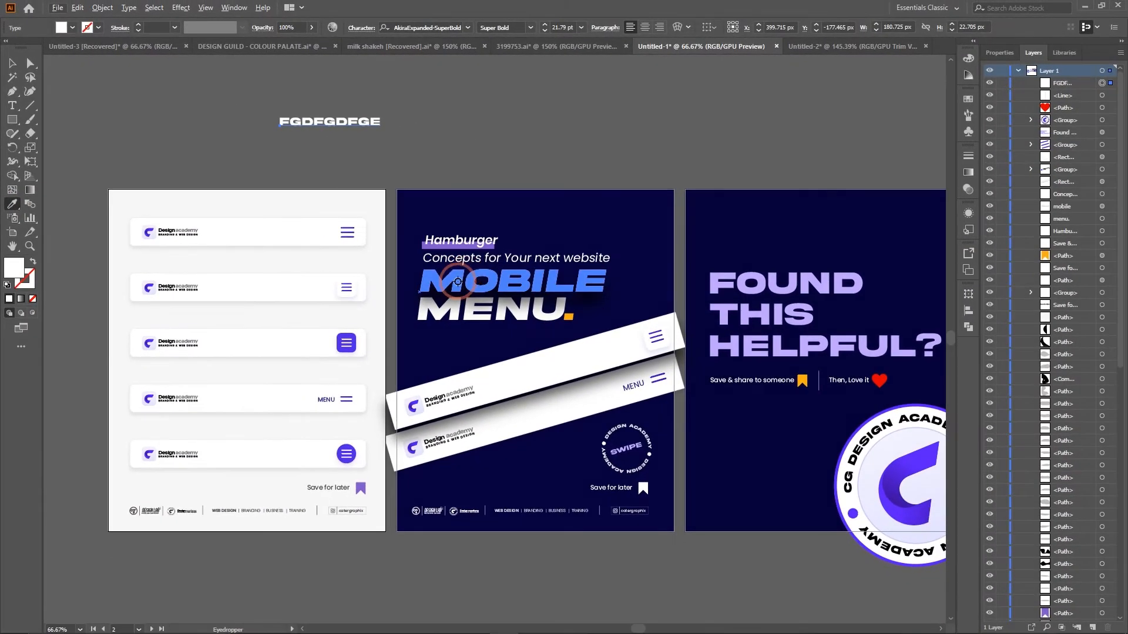
{"action": "left_click", "coordinate": [458, 282]}
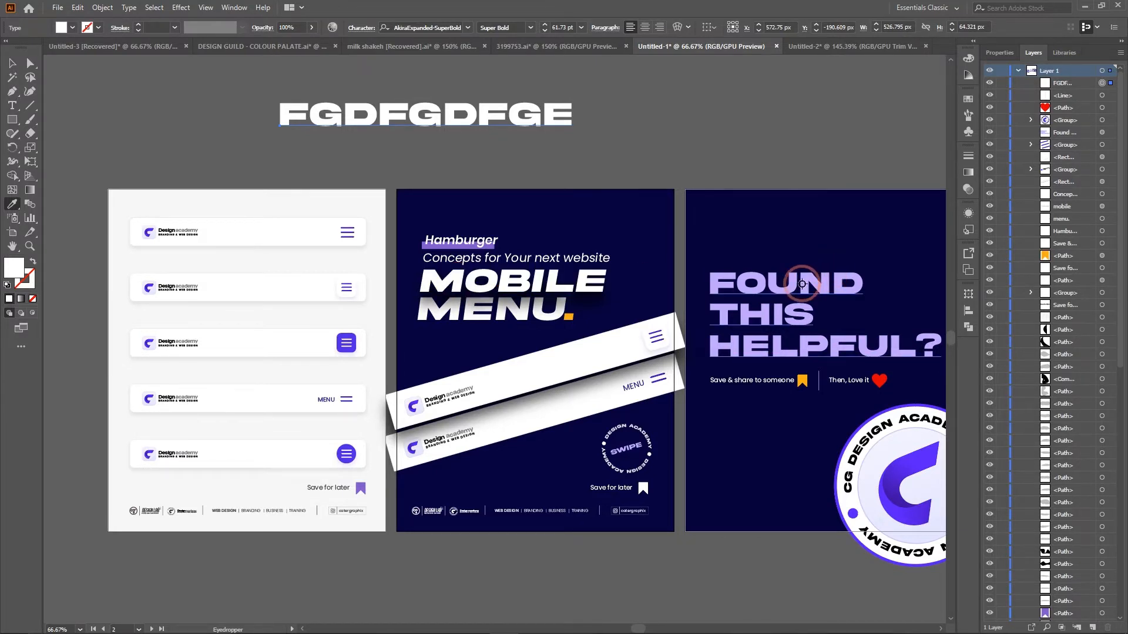
{"action": "left_click", "coordinate": [792, 286]}
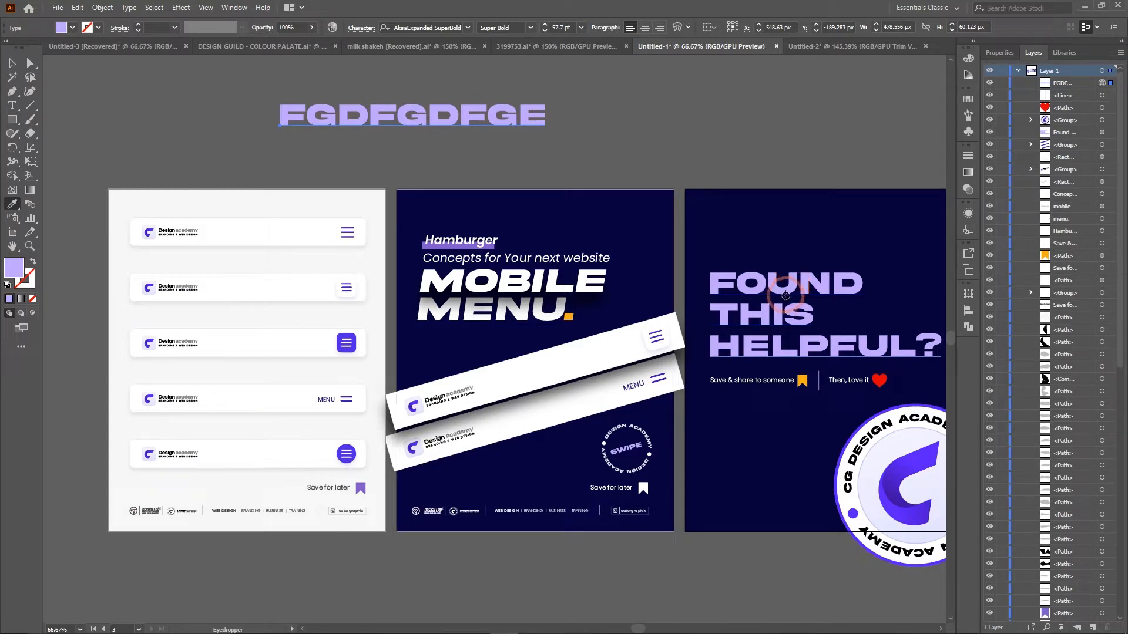
Step: Delete the FGDFGDFGE text above the artboards
{"action": "left_click", "coordinate": [12, 63]}
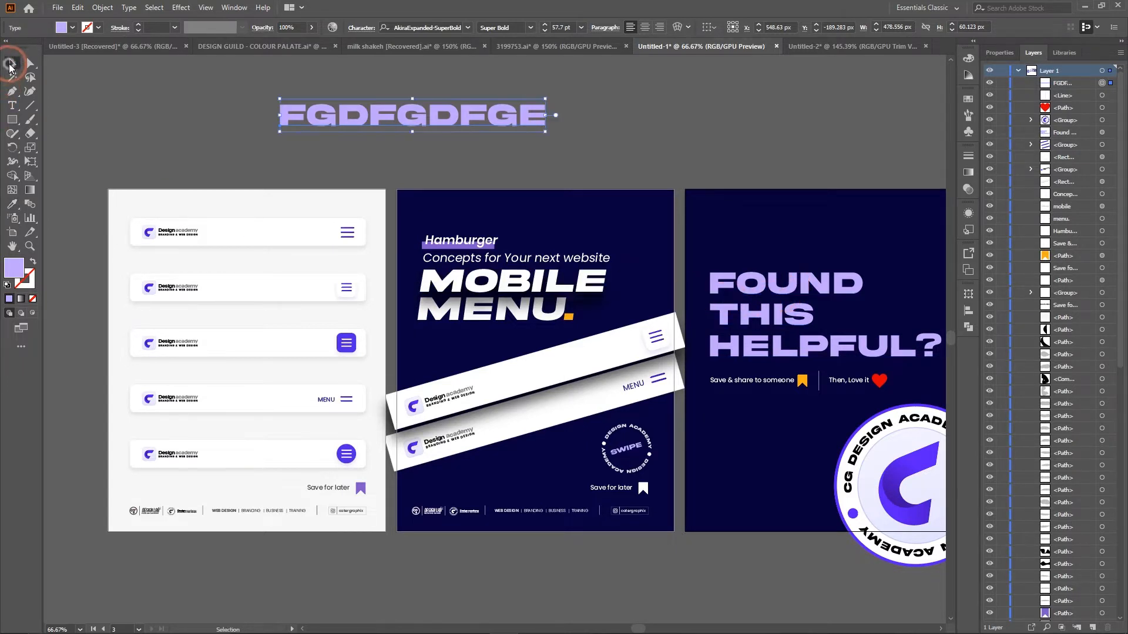
{"action": "left_click", "coordinate": [273, 118]}
{"action": "key", "text": "Delete"}
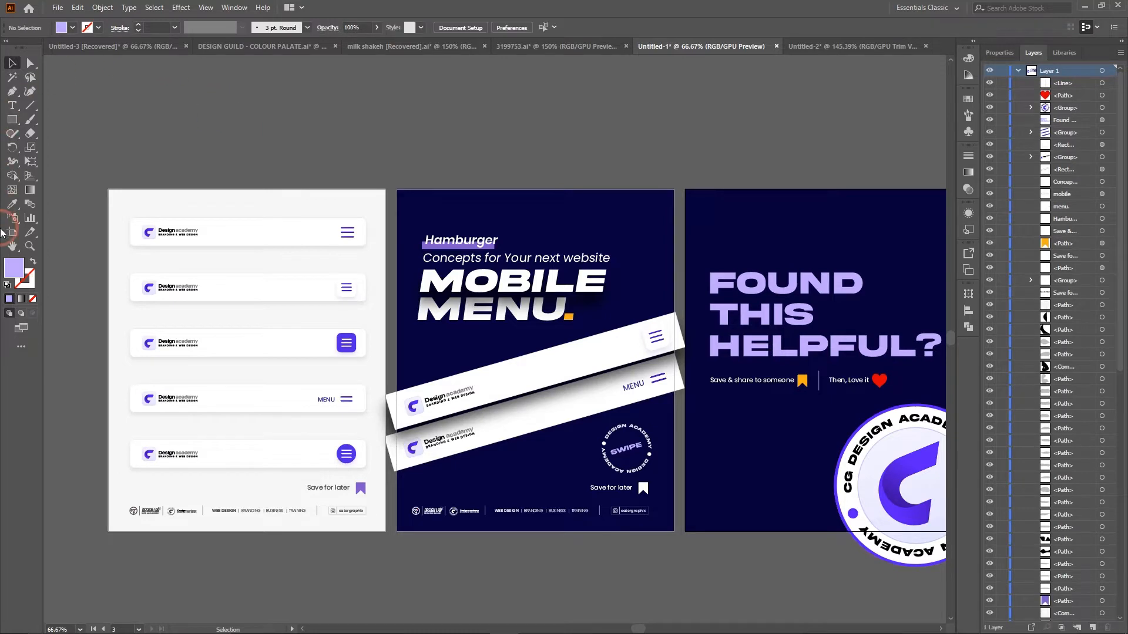
Step: Inspect the artboards up close with the Zoom tool, and survey the artwork around them at 50% zoom
{"action": "left_click", "coordinate": [28, 246]}
{"action": "left_click_drag", "start_coordinate": [297, 257], "coordinate": [272, 181]}
{"action": "scroll", "coordinate": [436, 304], "scroll_direction": "down", "scroll_amount": 3}
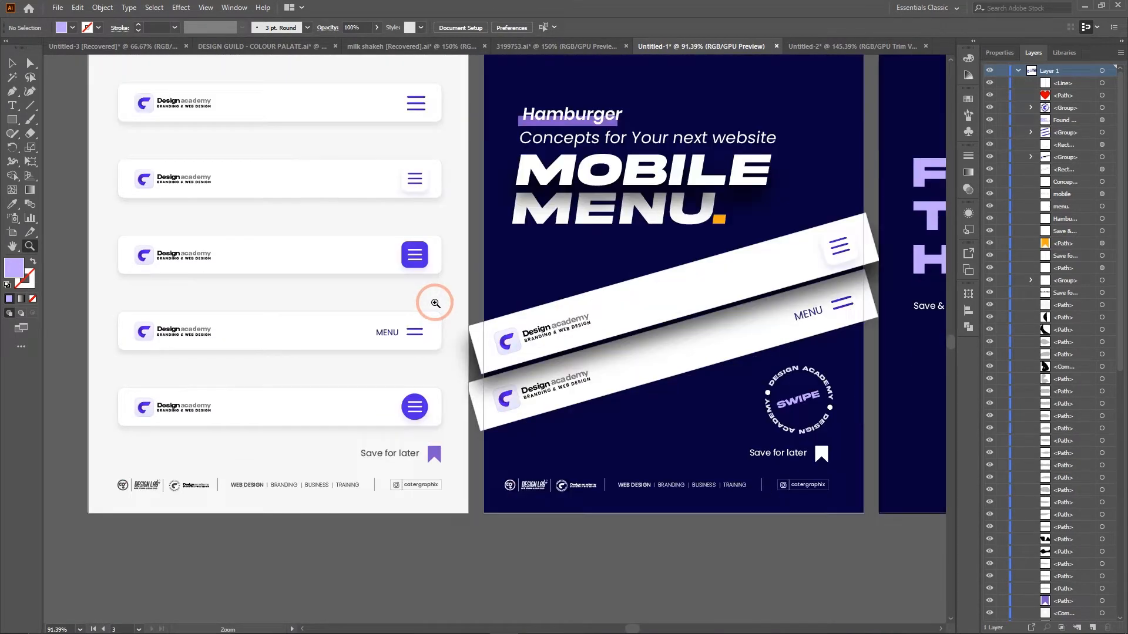
{"action": "scroll", "coordinate": [435, 303], "scroll_direction": "up", "scroll_amount": 2}
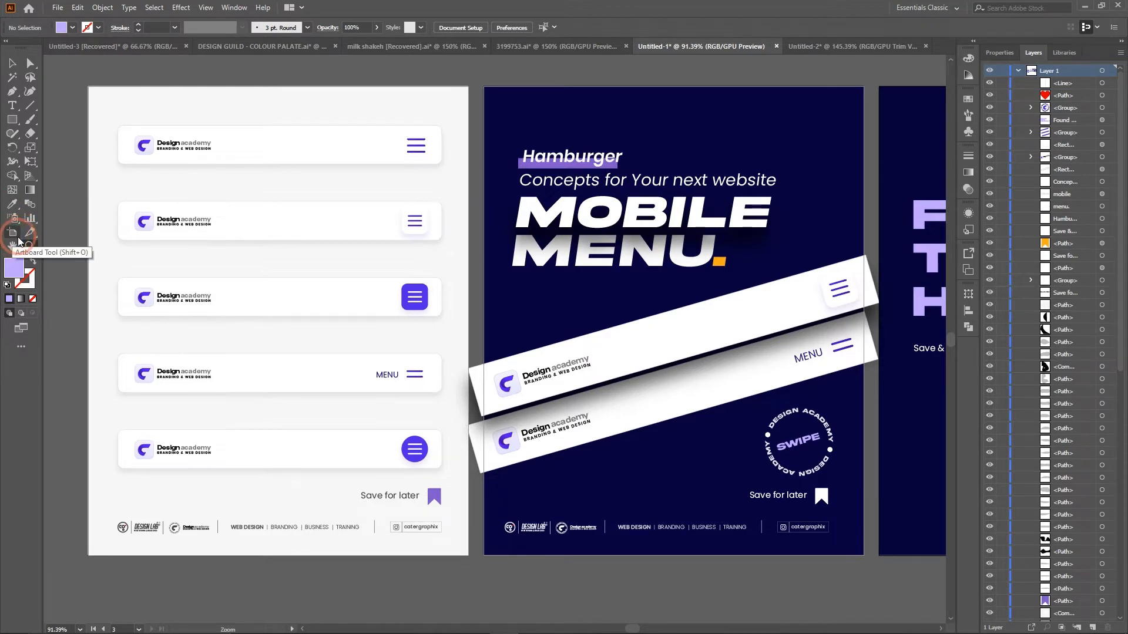
{"action": "key", "text": "ctrl+minus"}
{"action": "key", "text": "ctrl+minus"}
{"action": "scroll", "coordinate": [75, 197], "scroll_direction": "right", "scroll_amount": 3}
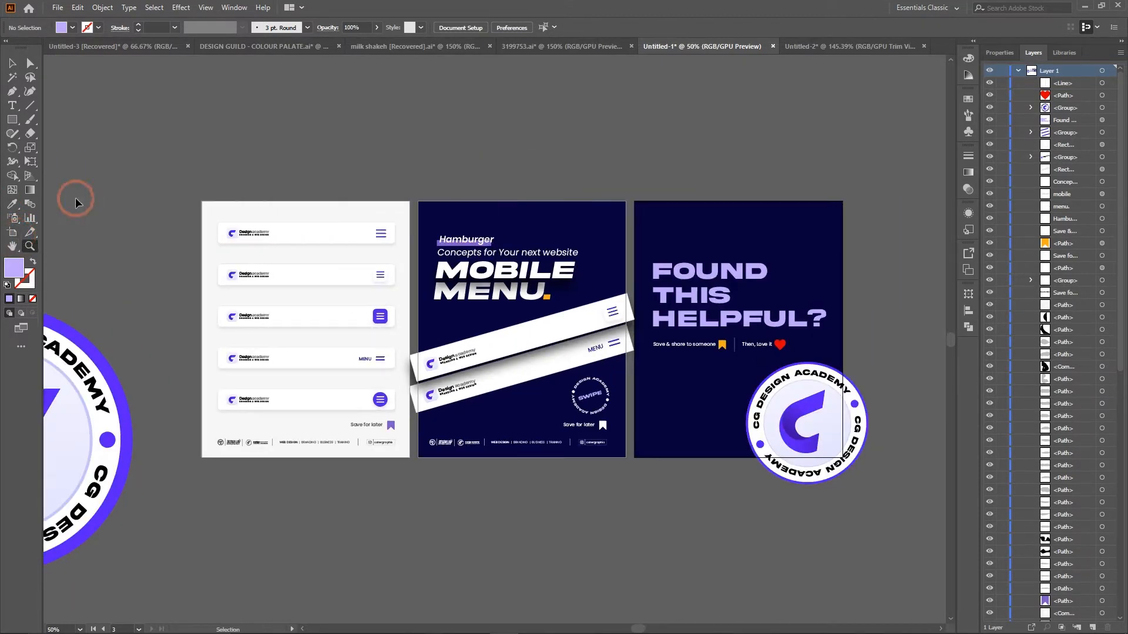
{"action": "scroll", "coordinate": [75, 197], "scroll_direction": "left", "scroll_amount": 5}
{"action": "scroll", "coordinate": [76, 202], "scroll_direction": "right", "scroll_amount": 5}
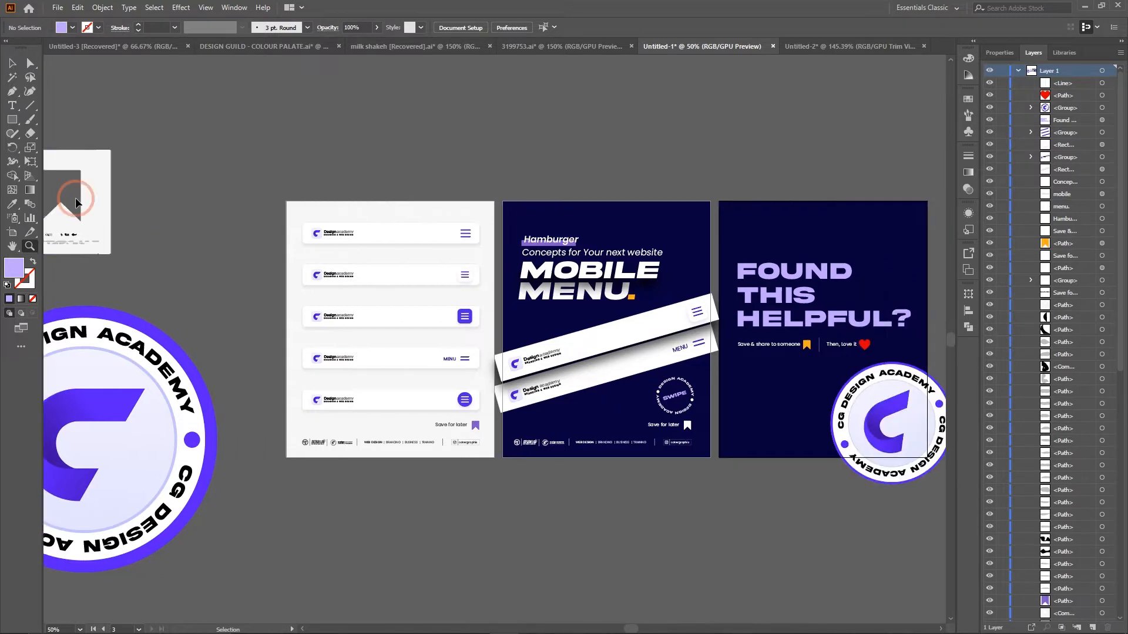
Step: Turn on Trim View to hide the artwork that extends beyond the three artboards
{"action": "scroll", "coordinate": [78, 200], "scroll_direction": "up", "scroll_amount": 2}
{"action": "scroll", "coordinate": [79, 200], "scroll_direction": "down", "scroll_amount": 1}
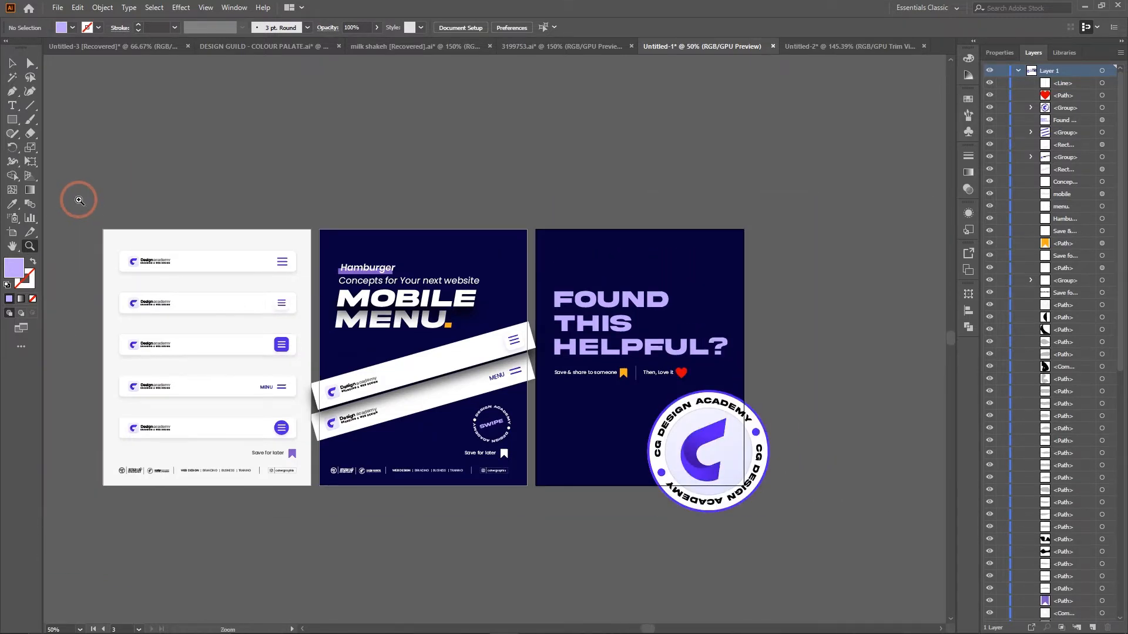
{"action": "left_click", "coordinate": [210, 8]}
{"action": "left_click", "coordinate": [244, 75]}
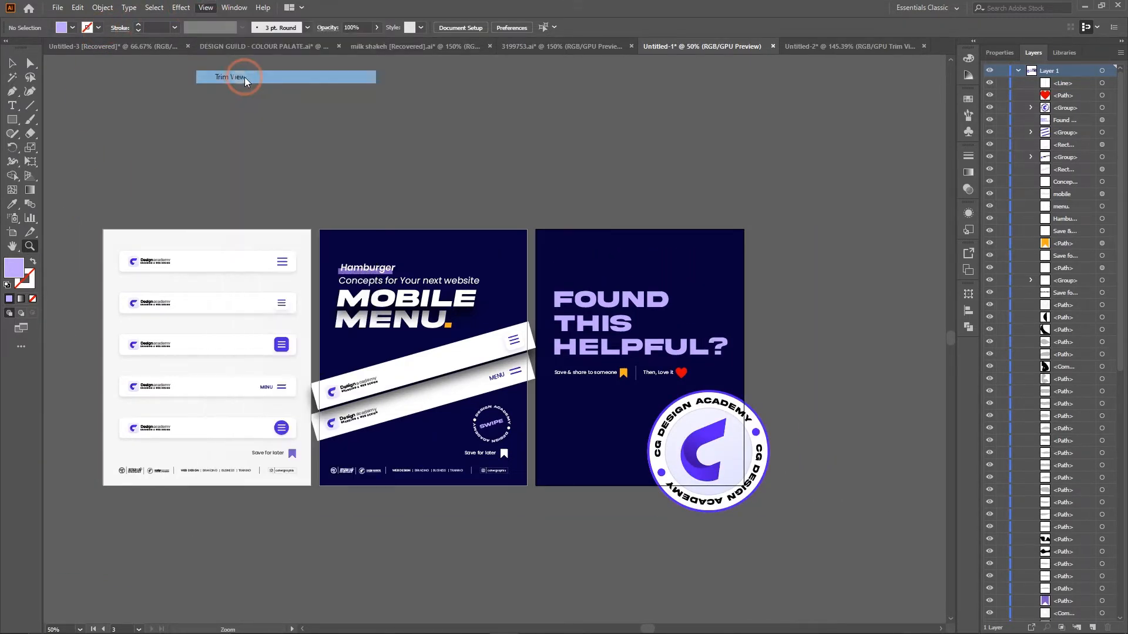
{"action": "left_click", "coordinate": [11, 63]}
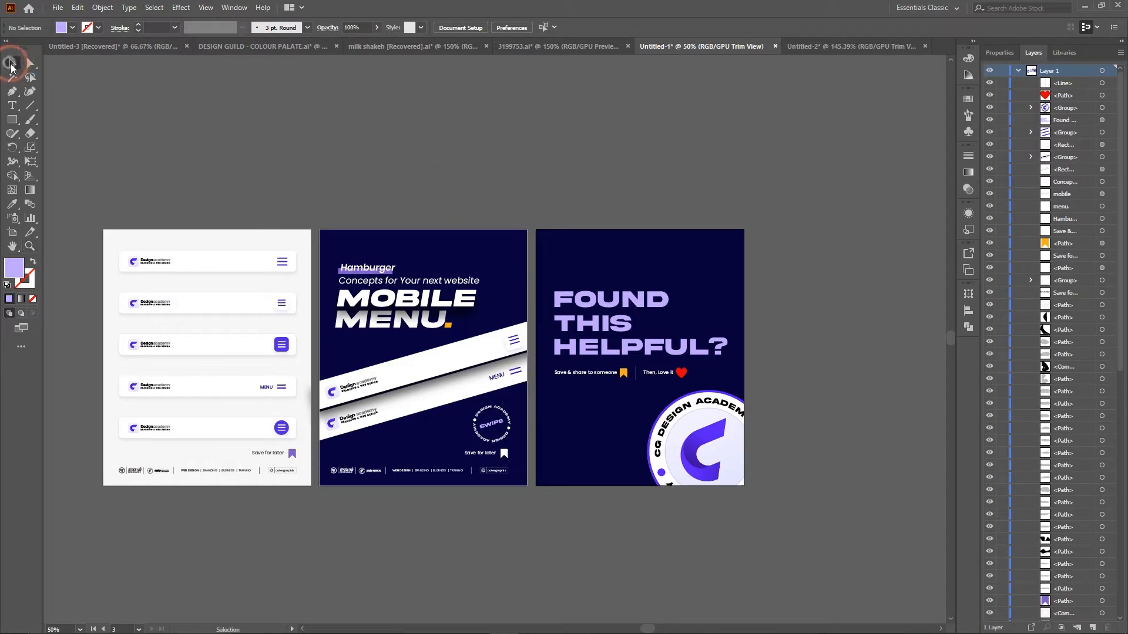
{"action": "scroll", "coordinate": [500, 192], "scroll_direction": "left", "scroll_amount": 2}
{"action": "scroll", "coordinate": [500, 192], "scroll_direction": "left", "scroll_amount": 1}
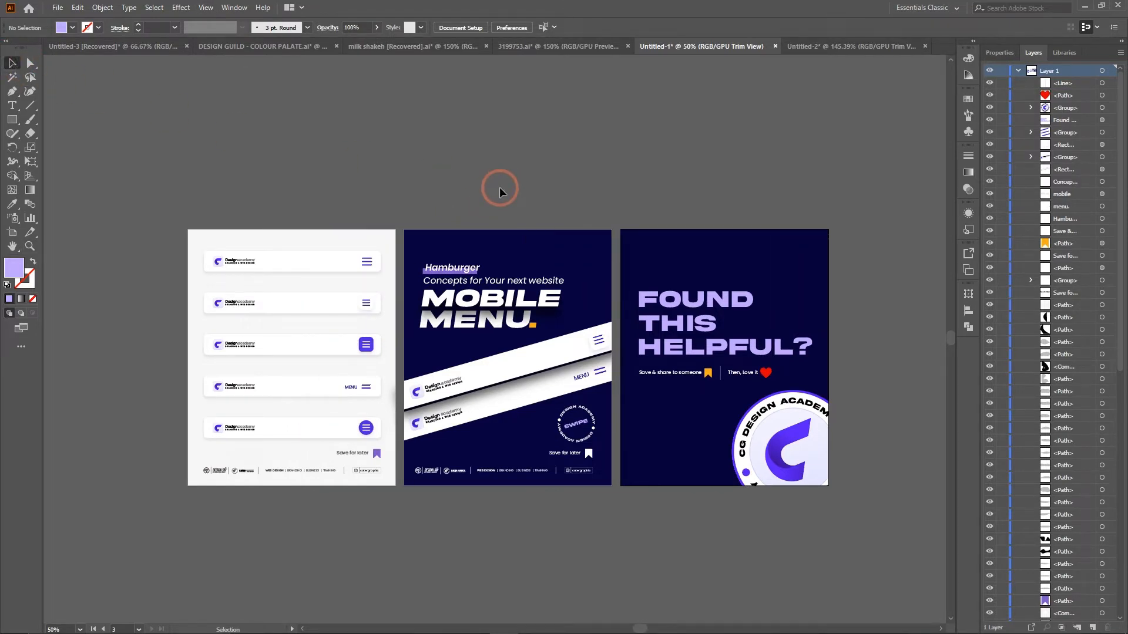
{"action": "key", "text": "ctrl+plus"}
{"action": "scroll", "coordinate": [500, 188], "scroll_direction": "down", "scroll_amount": 1}
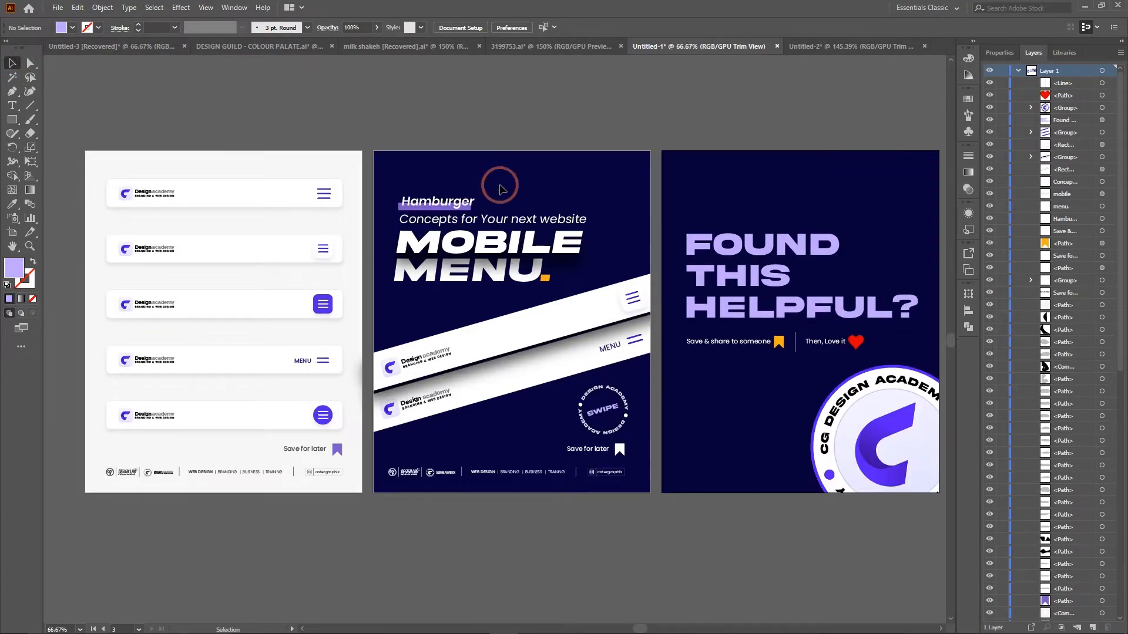
{"action": "scroll", "coordinate": [499, 188], "scroll_direction": "right", "scroll_amount": 1}
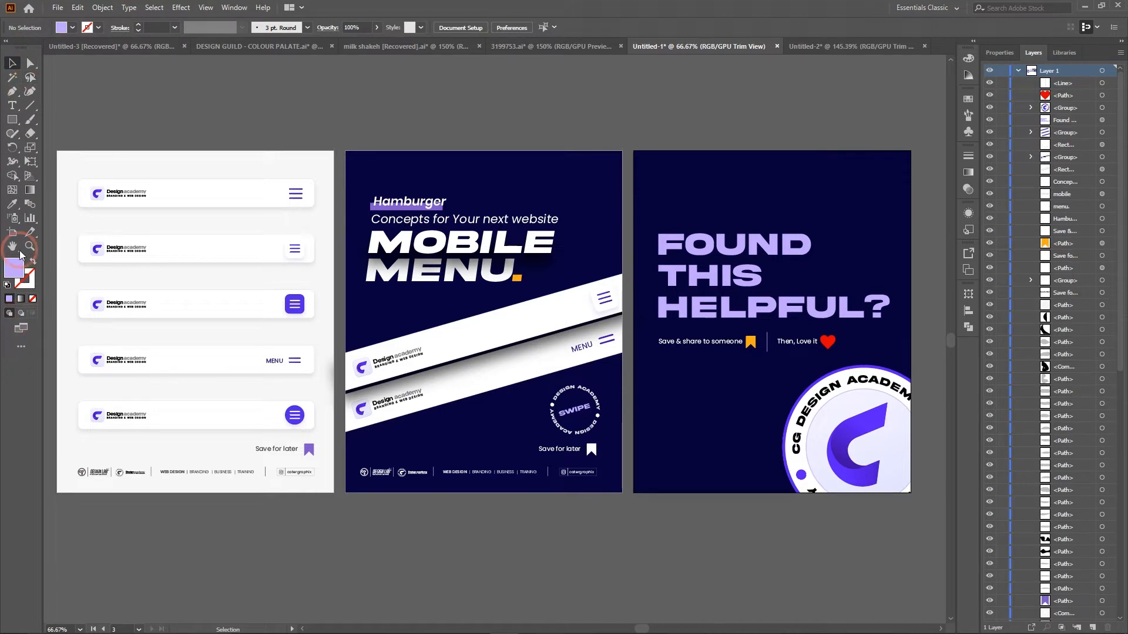
Step: Examine the All Tools list and the Advanced and Basic options for the toolbar
{"action": "left_click", "coordinate": [21, 349]}
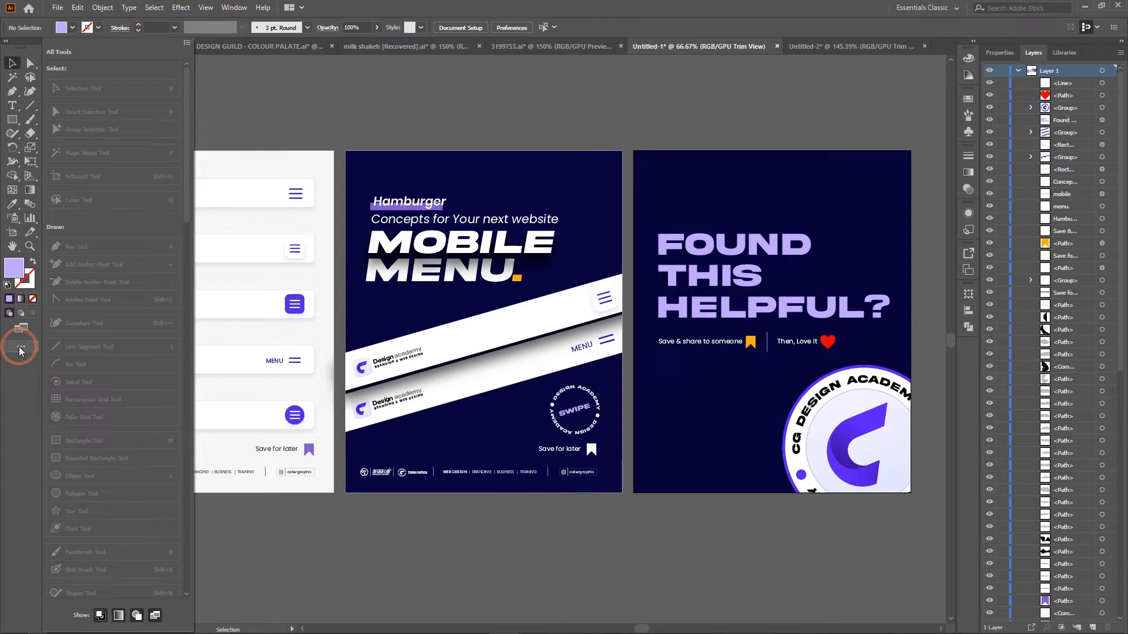
{"action": "scroll", "coordinate": [98, 192], "scroll_direction": "down", "scroll_amount": 10}
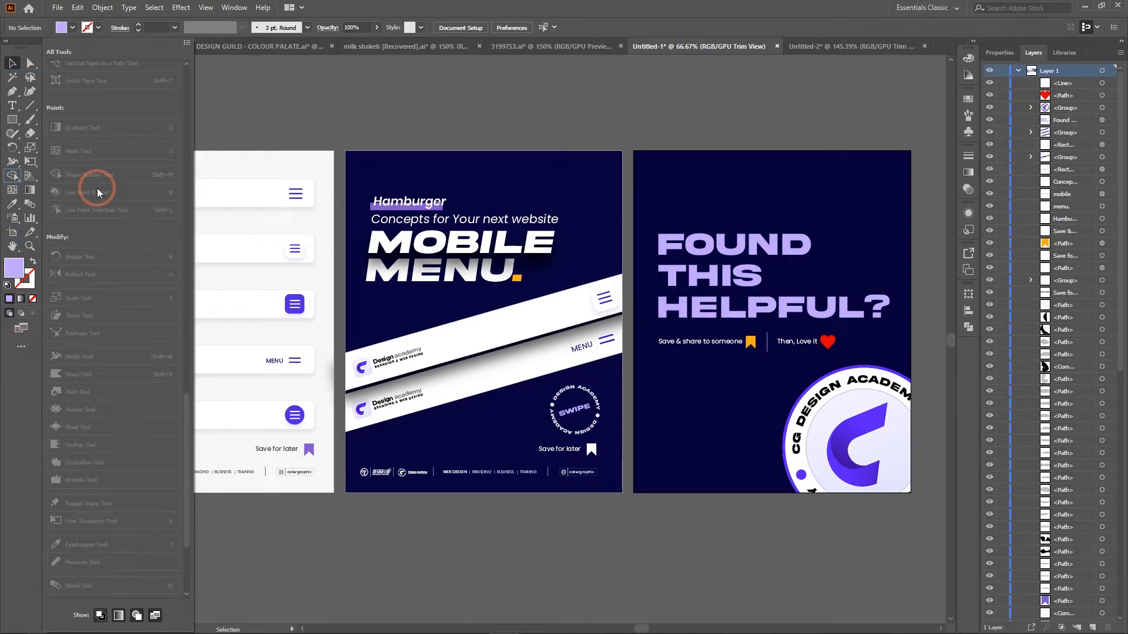
{"action": "scroll", "coordinate": [96, 187], "scroll_direction": "up", "scroll_amount": 10}
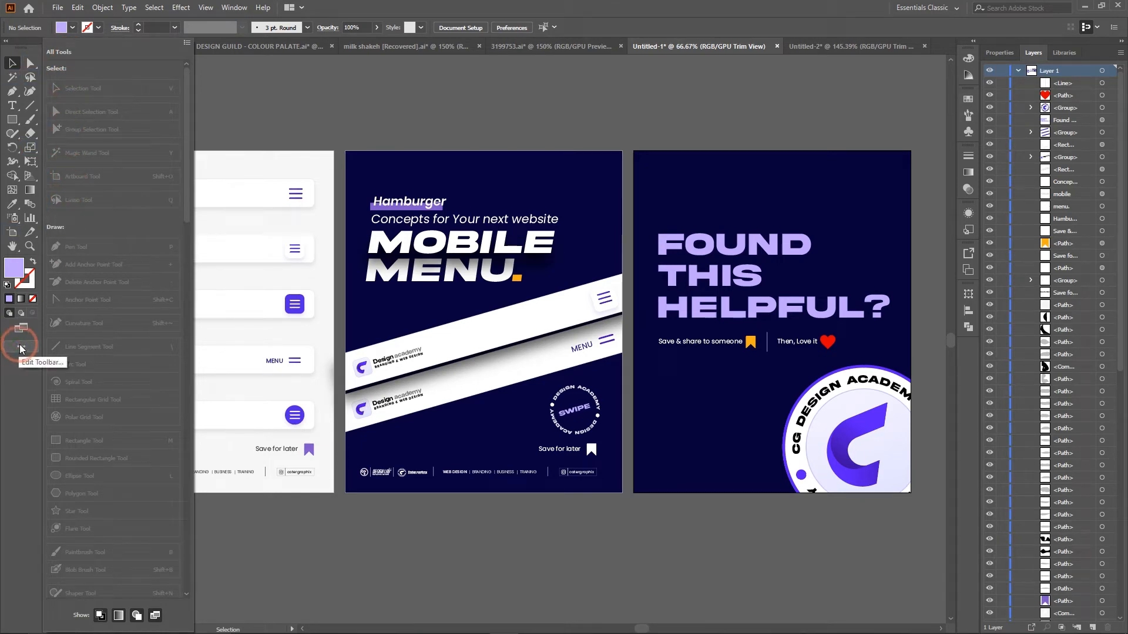
{"action": "left_click", "coordinate": [22, 349]}
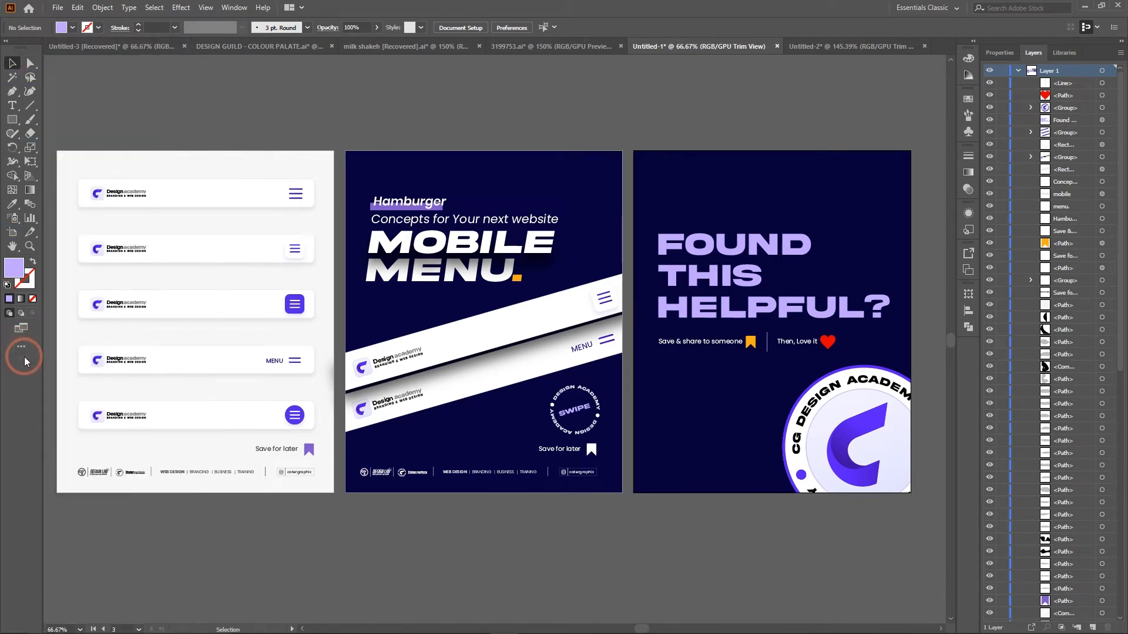
{"action": "left_click", "coordinate": [22, 350]}
{"action": "left_click", "coordinate": [187, 43]}
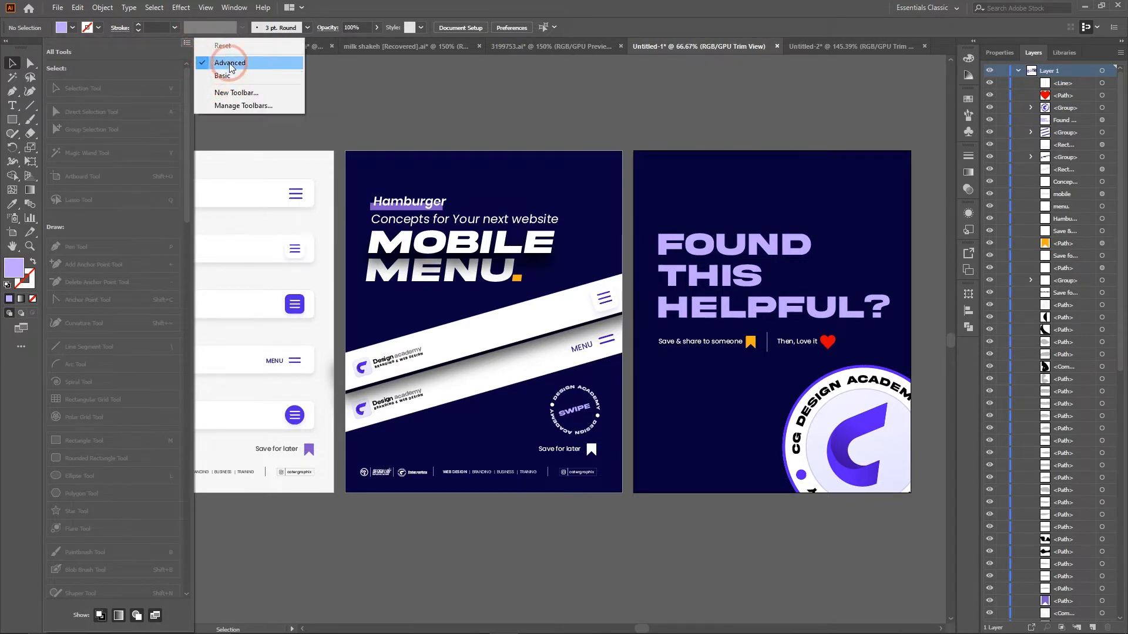
{"action": "left_click", "coordinate": [3, 381]}
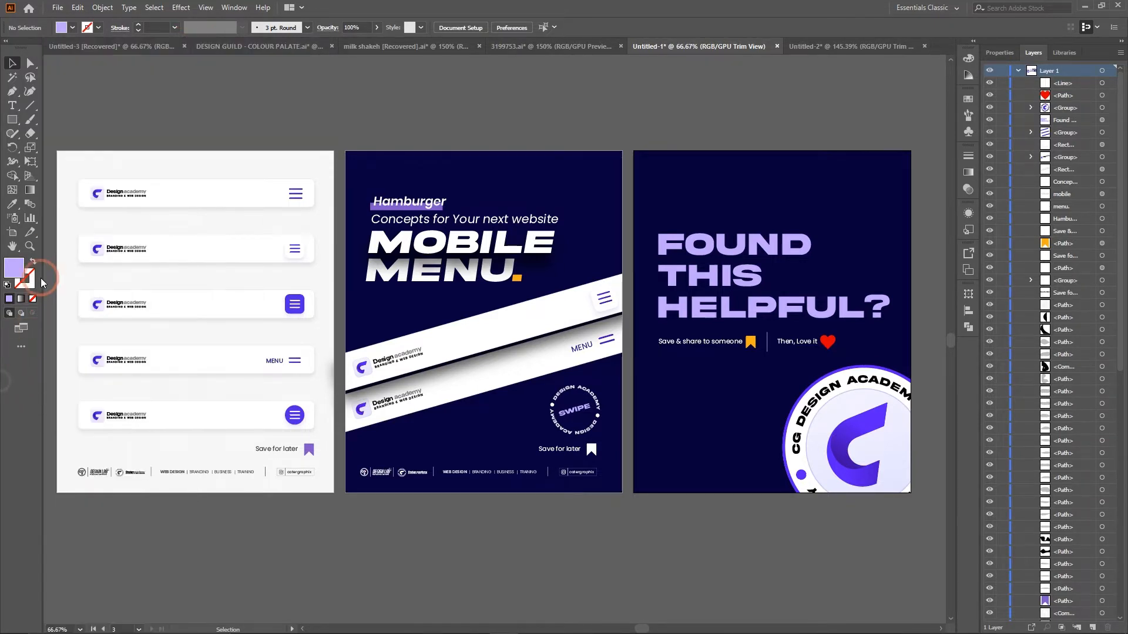
Step: Survey the All Tools list again from the Select tools through the Draw and Modify groups to Navigate
{"action": "left_click", "coordinate": [21, 348]}
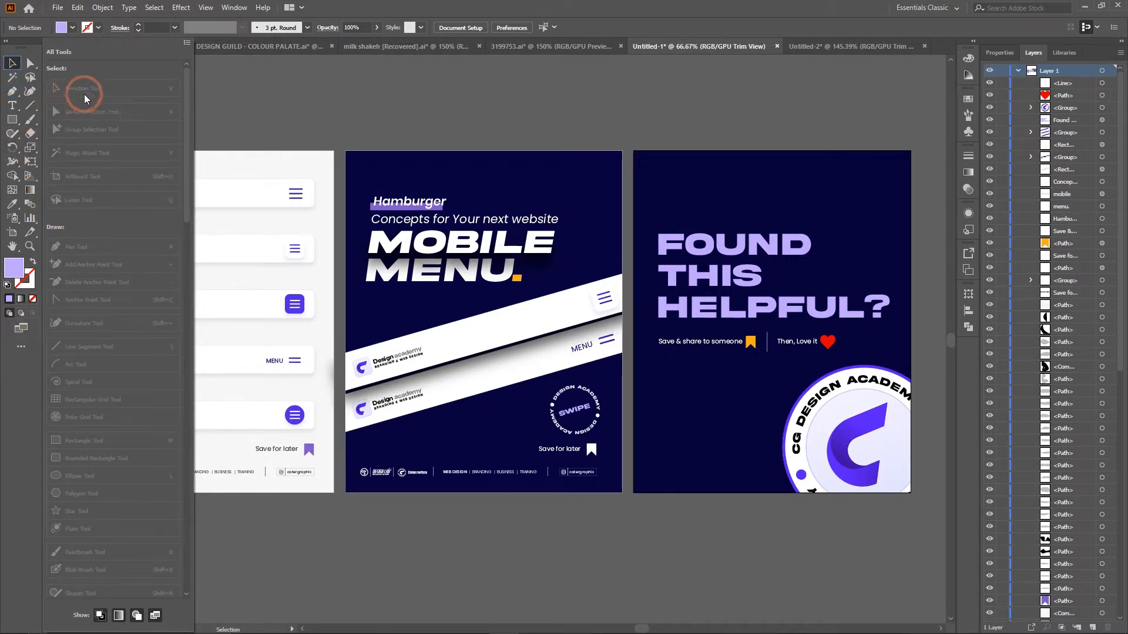
{"action": "left_click", "coordinate": [89, 117]}
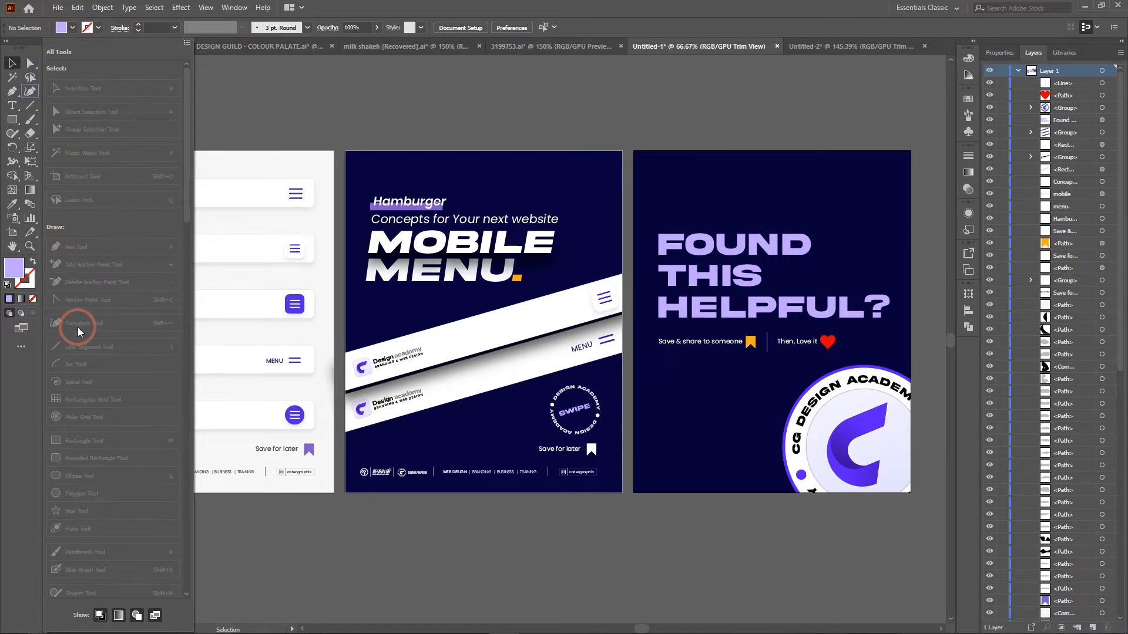
{"action": "scroll", "coordinate": [80, 393], "scroll_direction": "down", "scroll_amount": 10}
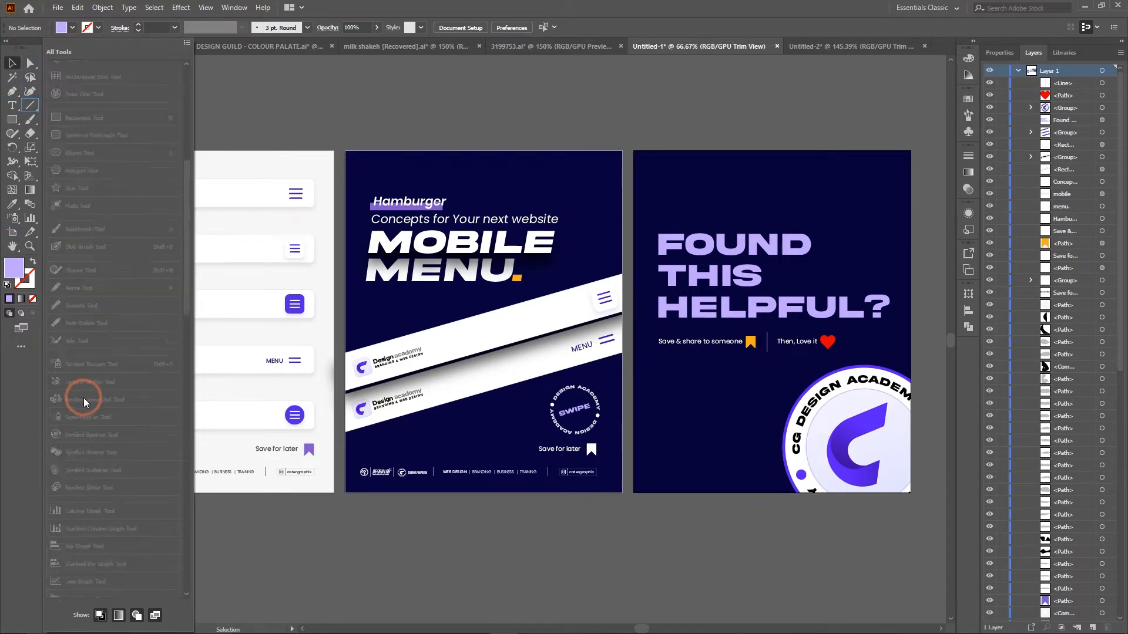
{"action": "left_click", "coordinate": [12, 175]}
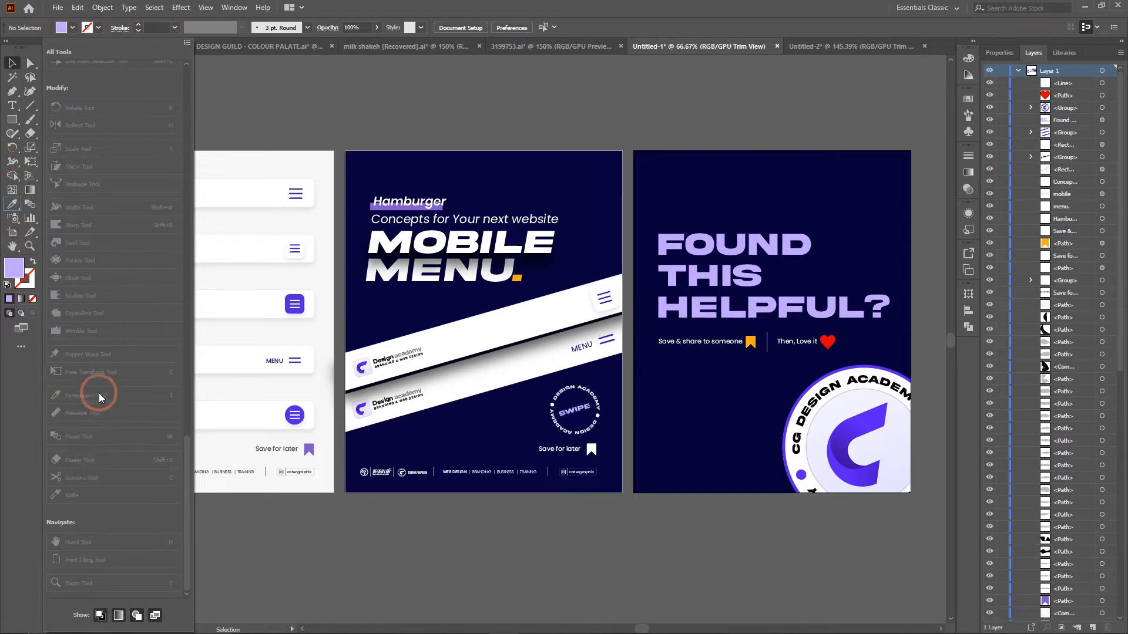
{"action": "left_click", "coordinate": [86, 302]}
{"action": "left_click", "coordinate": [118, 439]}
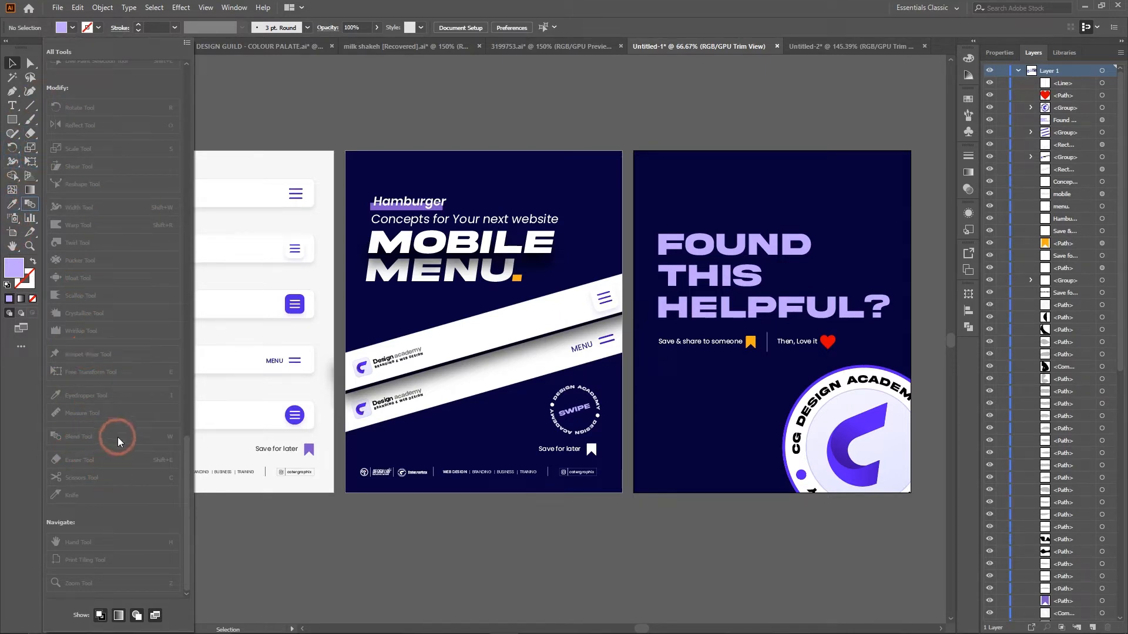
{"action": "scroll", "coordinate": [121, 442], "scroll_direction": "up", "scroll_amount": 10}
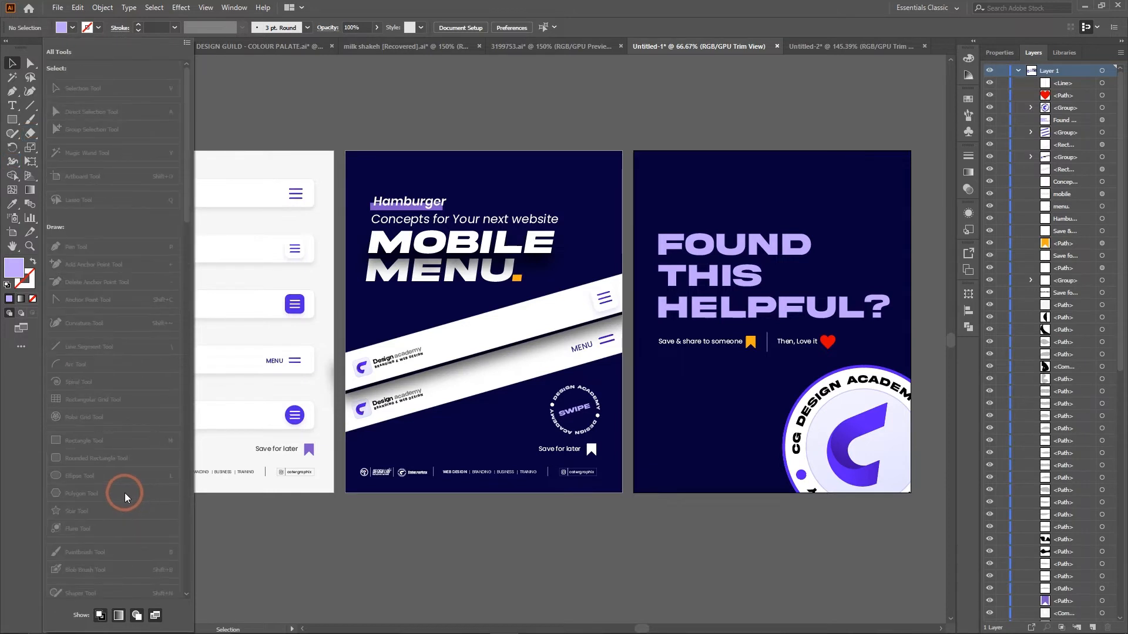
{"action": "scroll", "coordinate": [124, 495], "scroll_direction": "down", "scroll_amount": 10}
{"action": "left_click", "coordinate": [8, 483]}
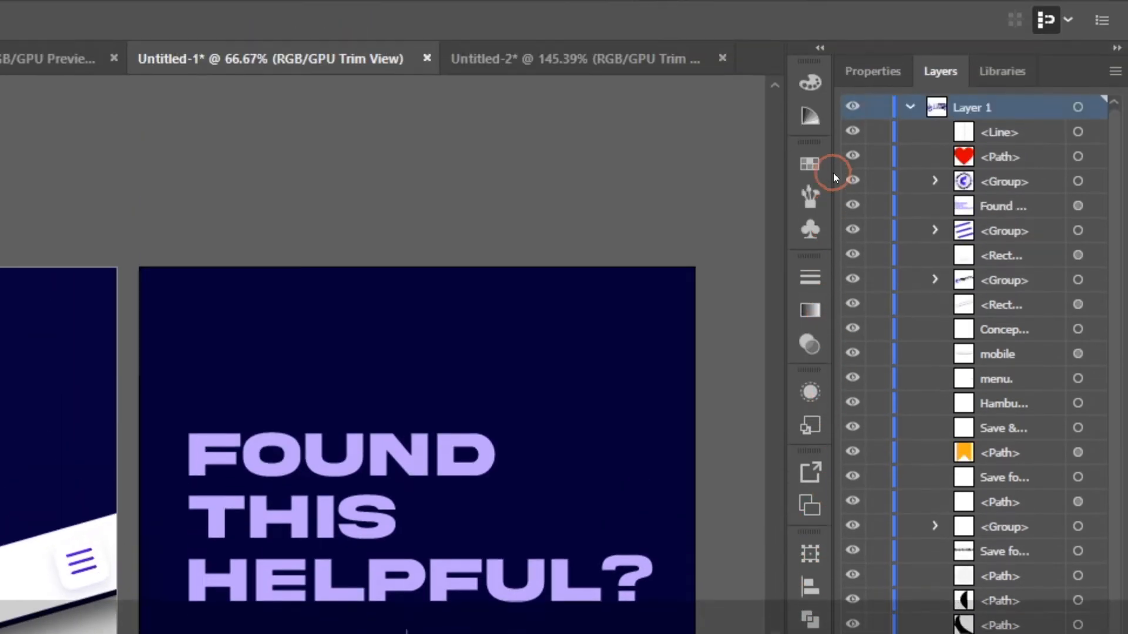
Step: Inspect the Color Guide and Gradient panels, and collapse the open panel
{"action": "left_click", "coordinate": [809, 120]}
{"action": "left_click", "coordinate": [809, 154]}
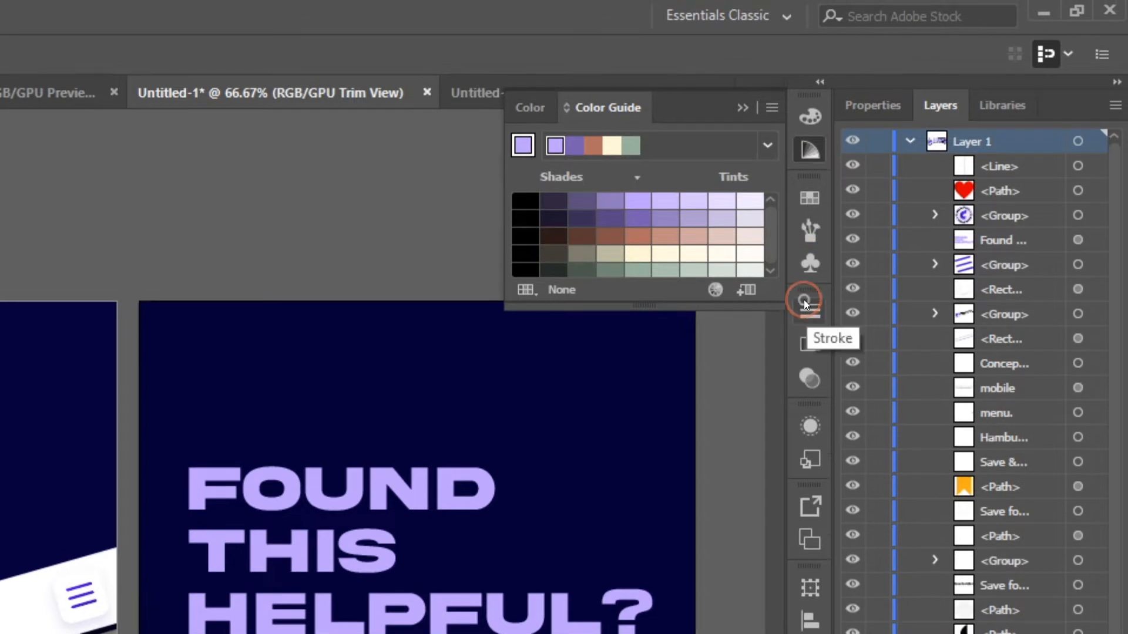
{"action": "left_click", "coordinate": [807, 306]}
{"action": "left_click", "coordinate": [810, 322]}
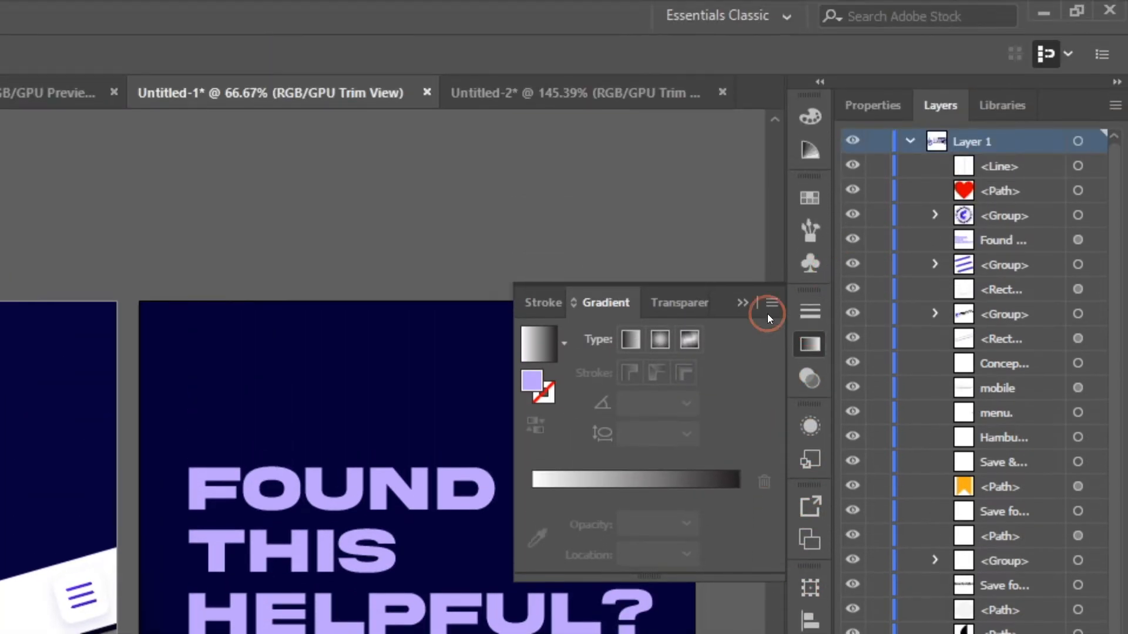
{"action": "left_click", "coordinate": [743, 124]}
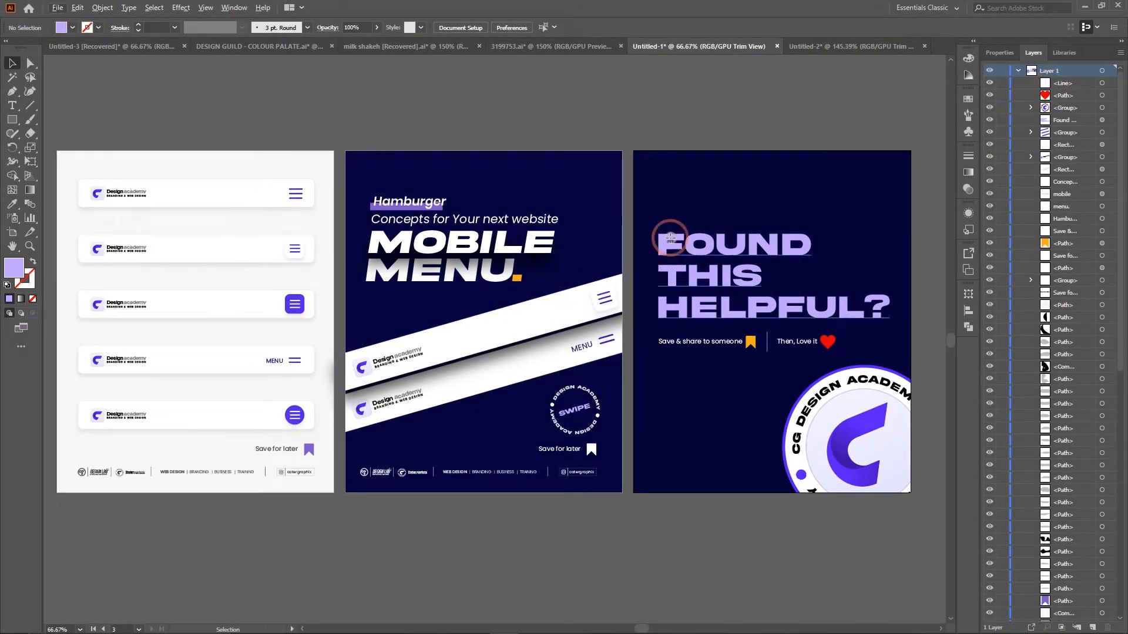
Step: Try a white-to-black gradient fill on the FOUND THIS HELPFUL? text, undo it and deselect the text
{"action": "left_click", "coordinate": [671, 238]}
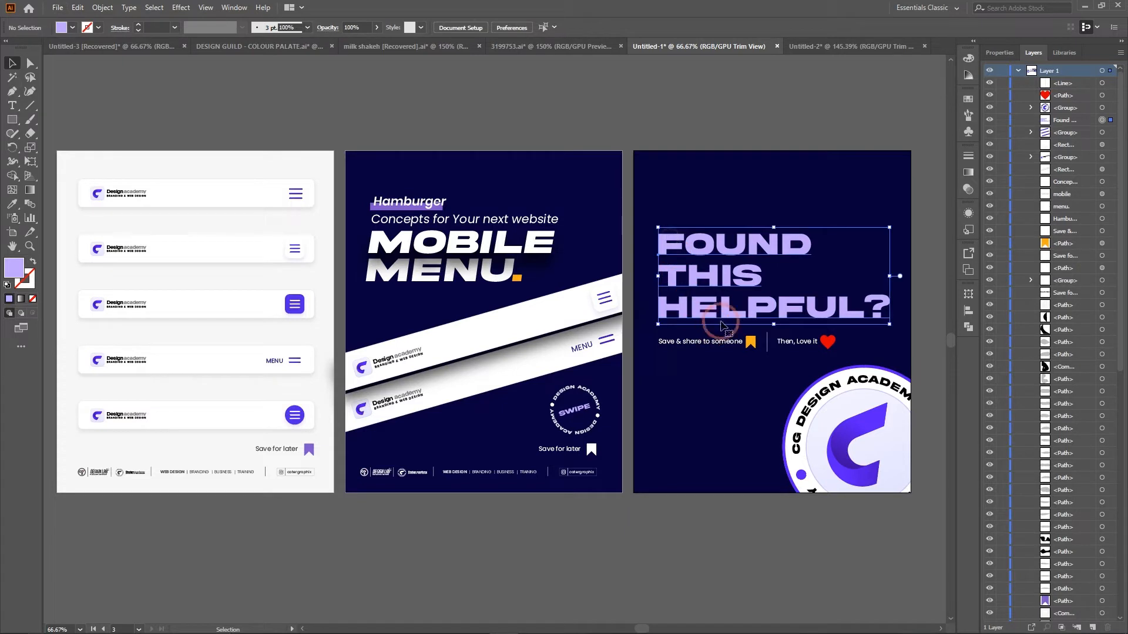
{"action": "left_click", "coordinate": [965, 174]}
{"action": "left_click", "coordinate": [869, 240]}
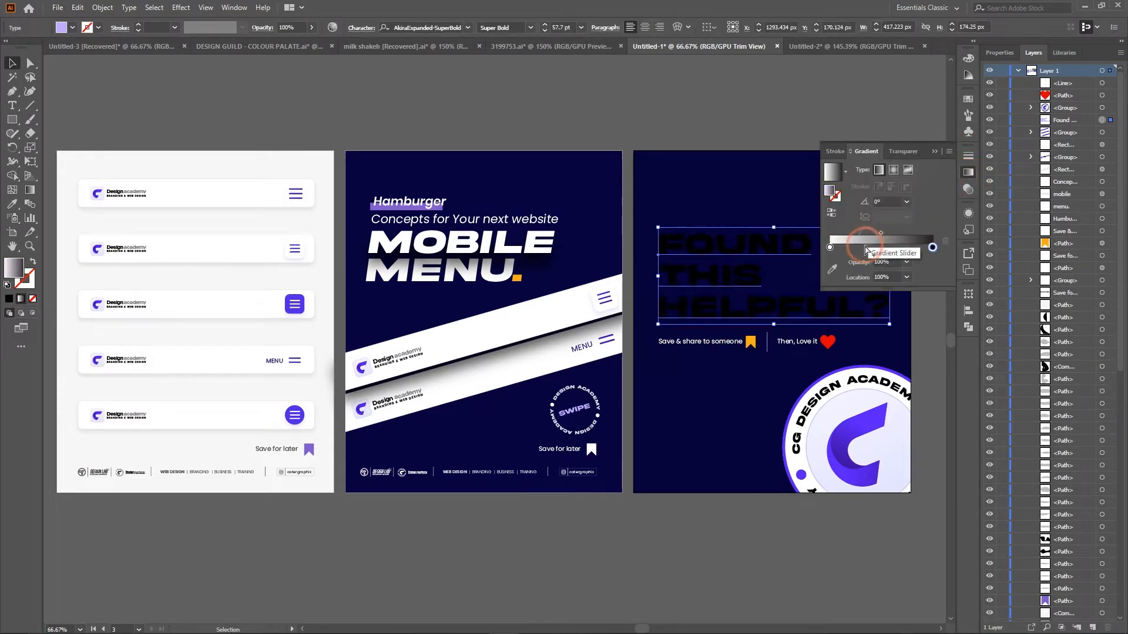
{"action": "left_click", "coordinate": [933, 153]}
{"action": "key", "text": "ctrl+z"}
{"action": "key", "text": "v"}
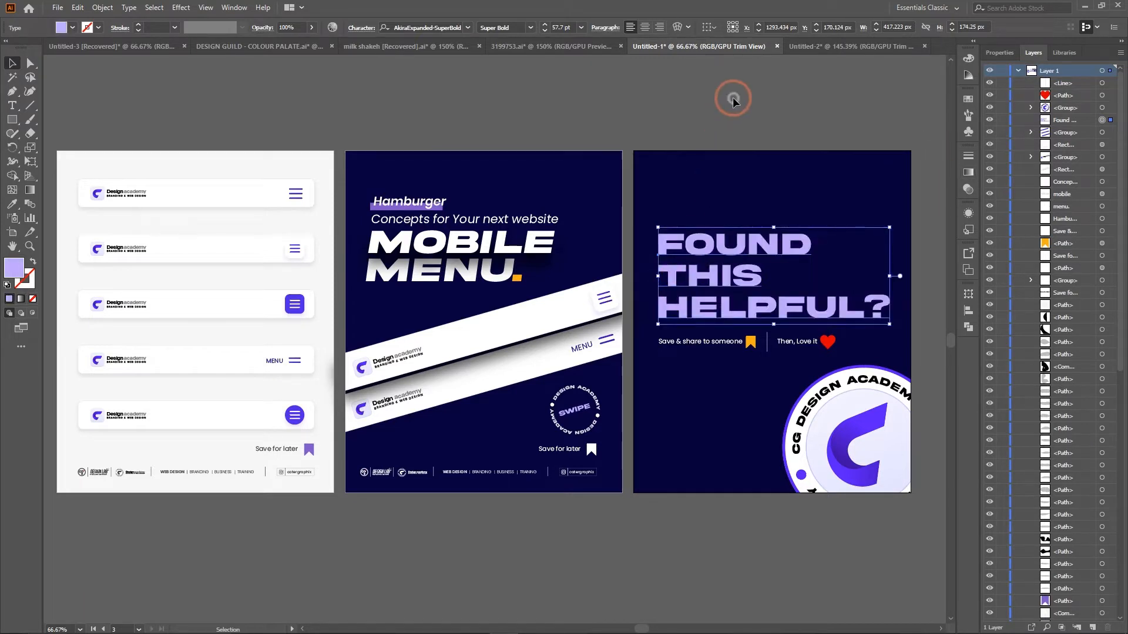
{"action": "left_click", "coordinate": [732, 97]}
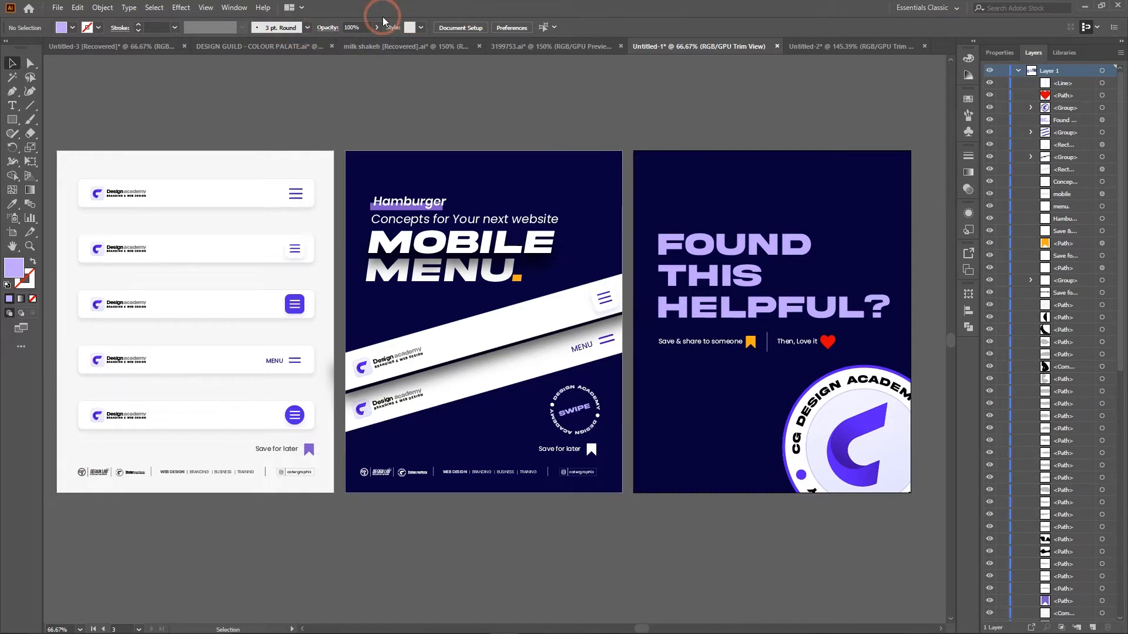
Step: Review the available workspaces and switch from Essentials Classic to the Essentials workspace
{"action": "left_click", "coordinate": [918, 7]}
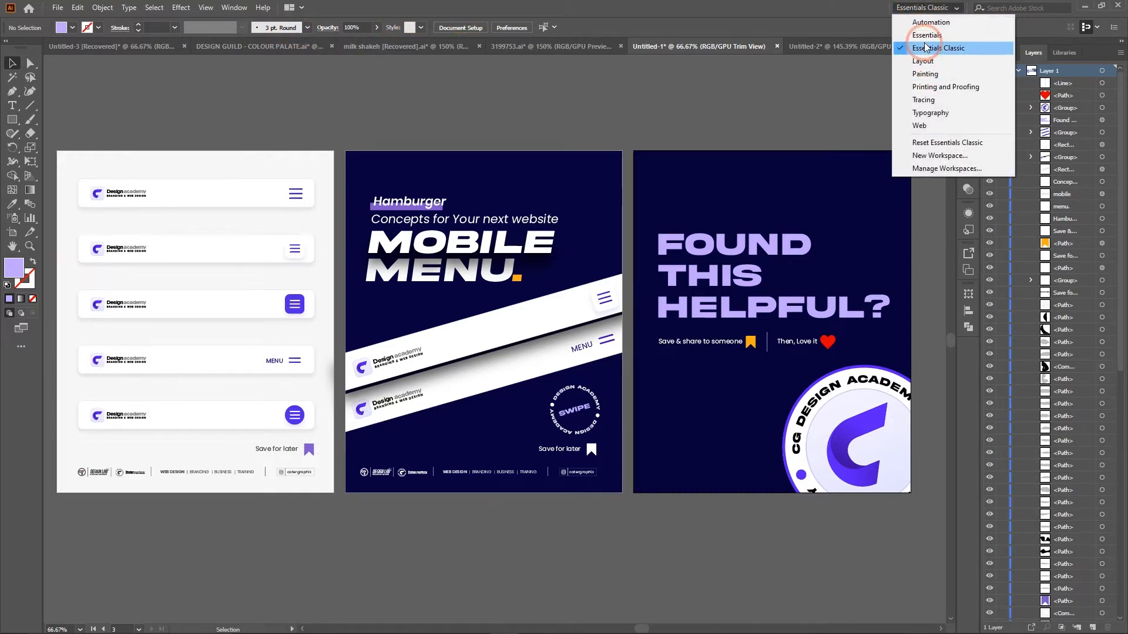
{"action": "left_click", "coordinate": [797, 5]}
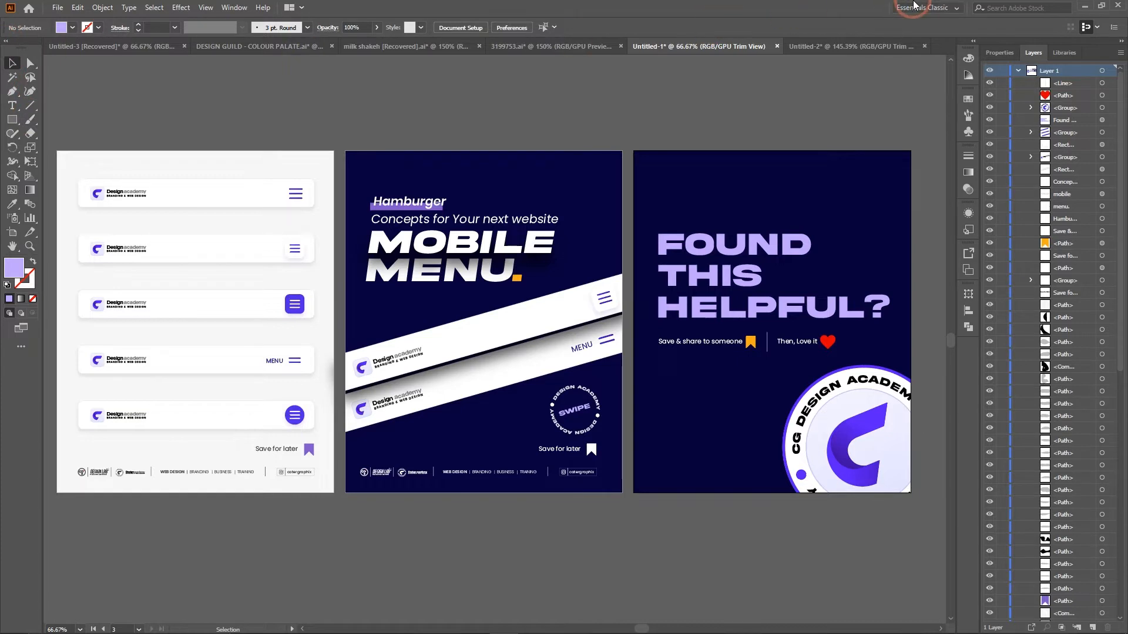
{"action": "left_click", "coordinate": [921, 7]}
{"action": "left_click", "coordinate": [738, 19]}
{"action": "left_click", "coordinate": [920, 7]}
{"action": "left_click", "coordinate": [932, 36]}
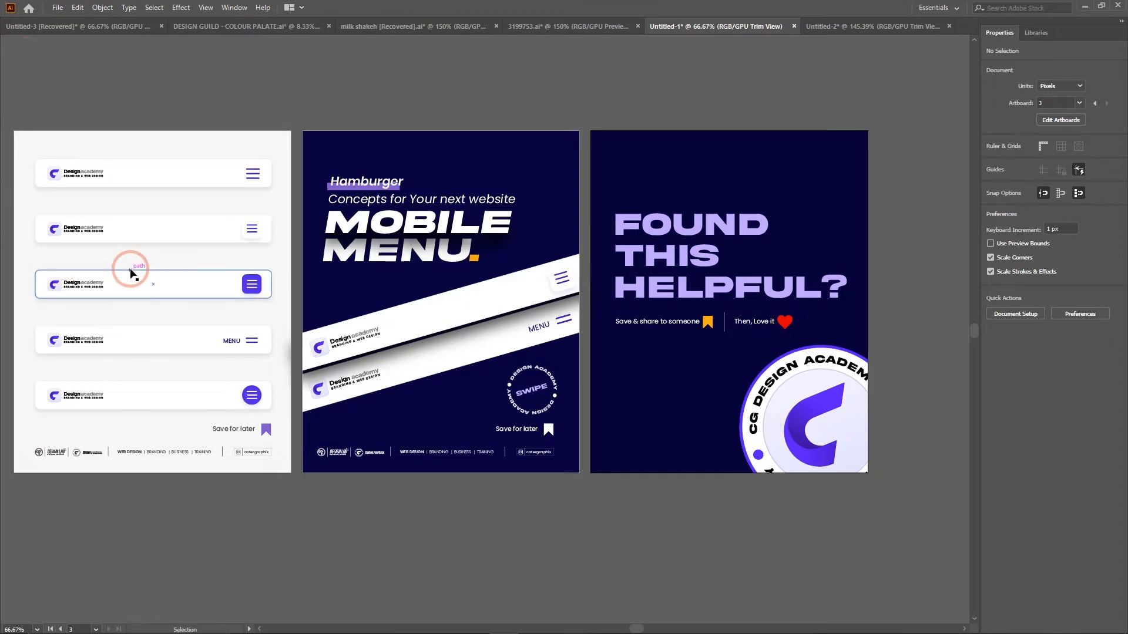
Step: Show the Basic toolbar and place it over the upper part of the light menu artboard
{"action": "left_click", "coordinate": [241, 8]}
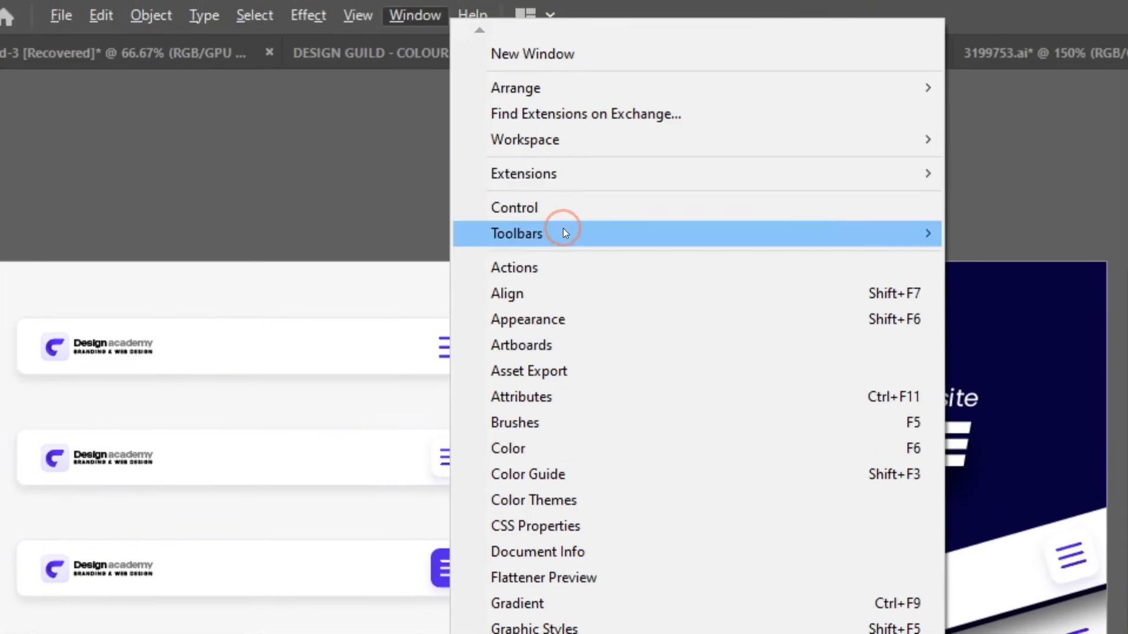
{"action": "mouse_move", "coordinate": [550, 179]}
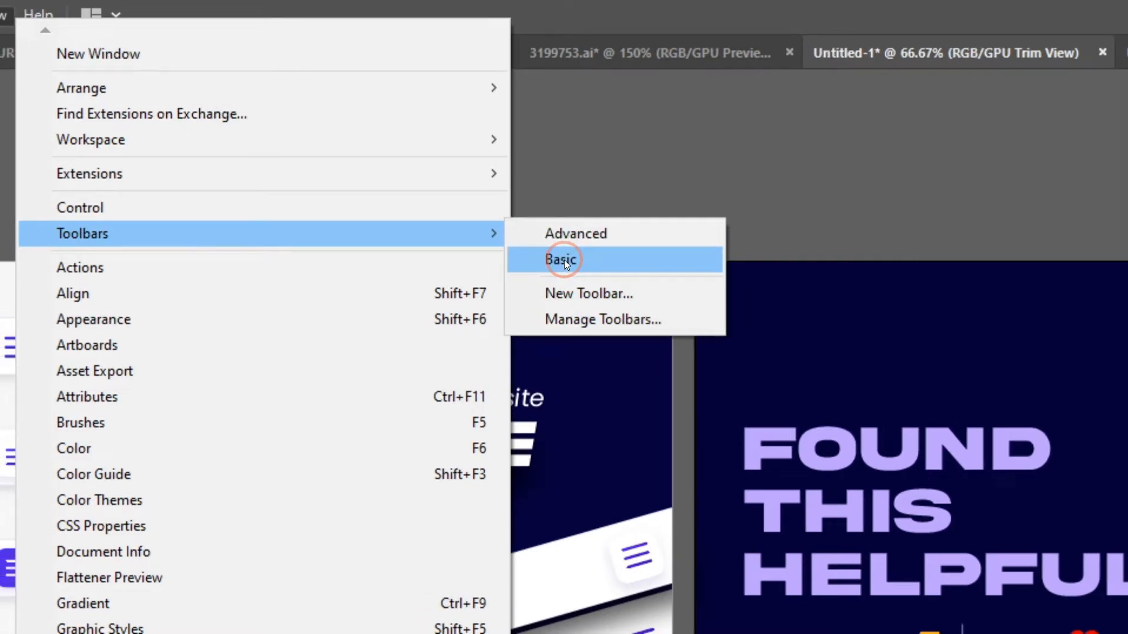
{"action": "left_click", "coordinate": [564, 261]}
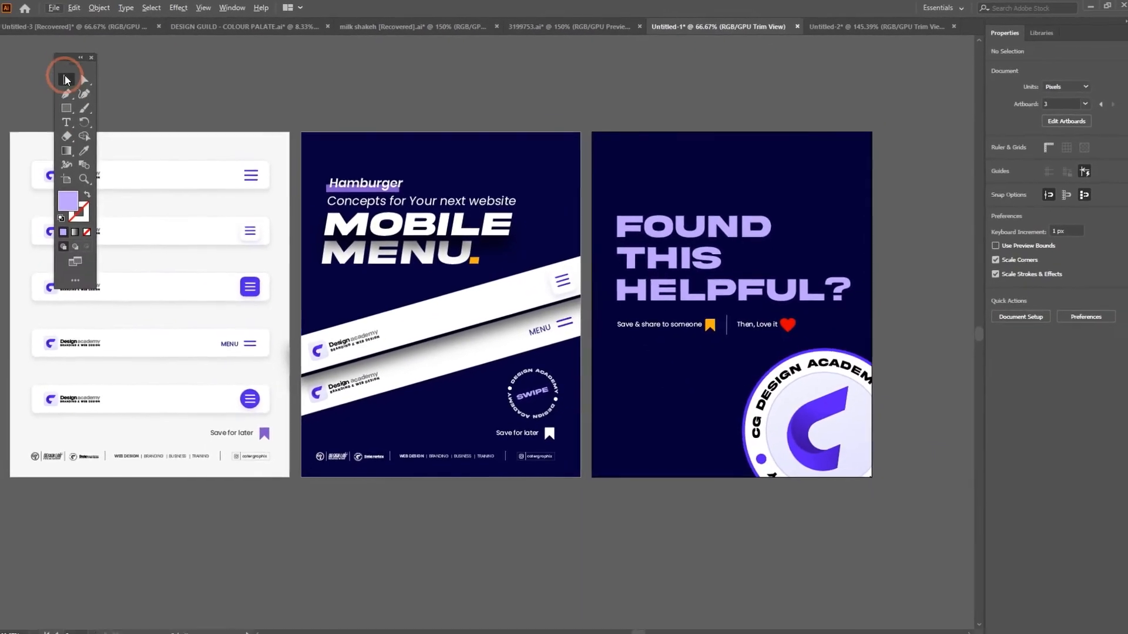
{"action": "left_click_drag", "start_coordinate": [72, 56], "coordinate": [57, 79]}
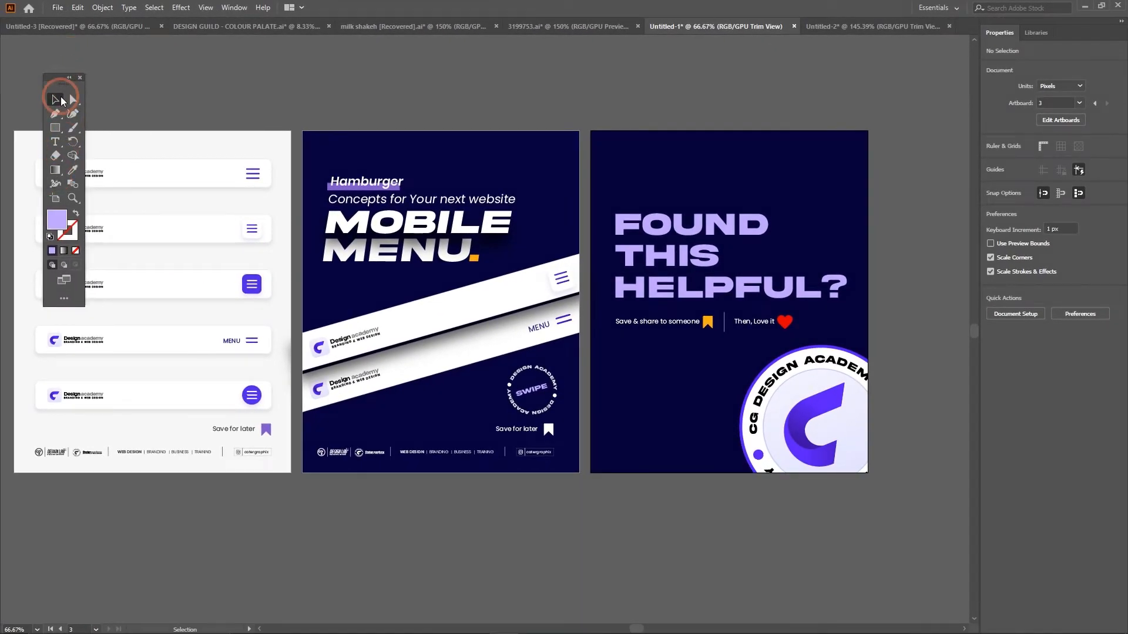
Step: Add the Magic Wand Tool from the full tool list to the Basic toolbar, in the slot below the Eyedropper Tool
{"action": "left_click", "coordinate": [76, 302]}
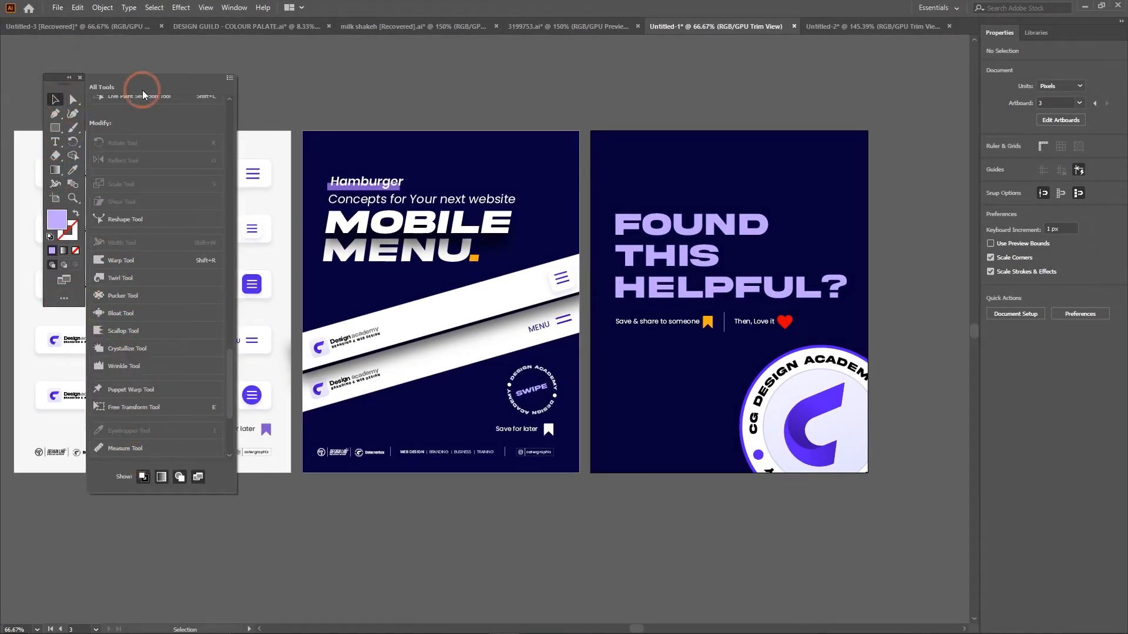
{"action": "scroll", "coordinate": [140, 282], "scroll_direction": "down", "scroll_amount": 3}
{"action": "scroll", "coordinate": [140, 276], "scroll_direction": "up", "scroll_amount": 10}
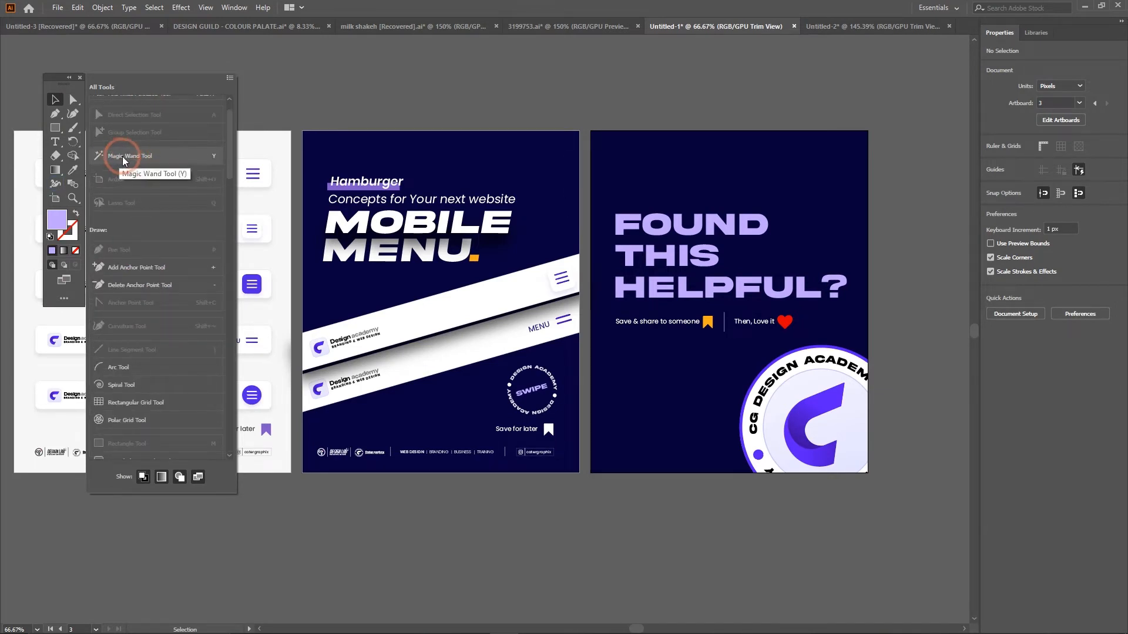
{"action": "left_click_drag", "start_coordinate": [118, 155], "coordinate": [73, 186]}
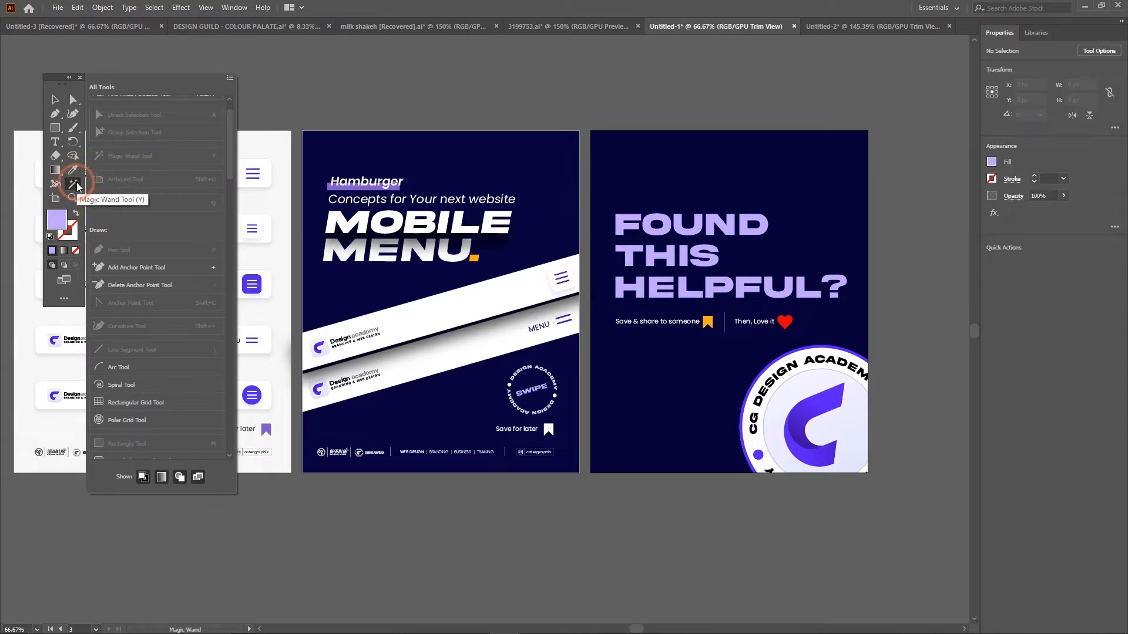
{"action": "left_click", "coordinate": [116, 129]}
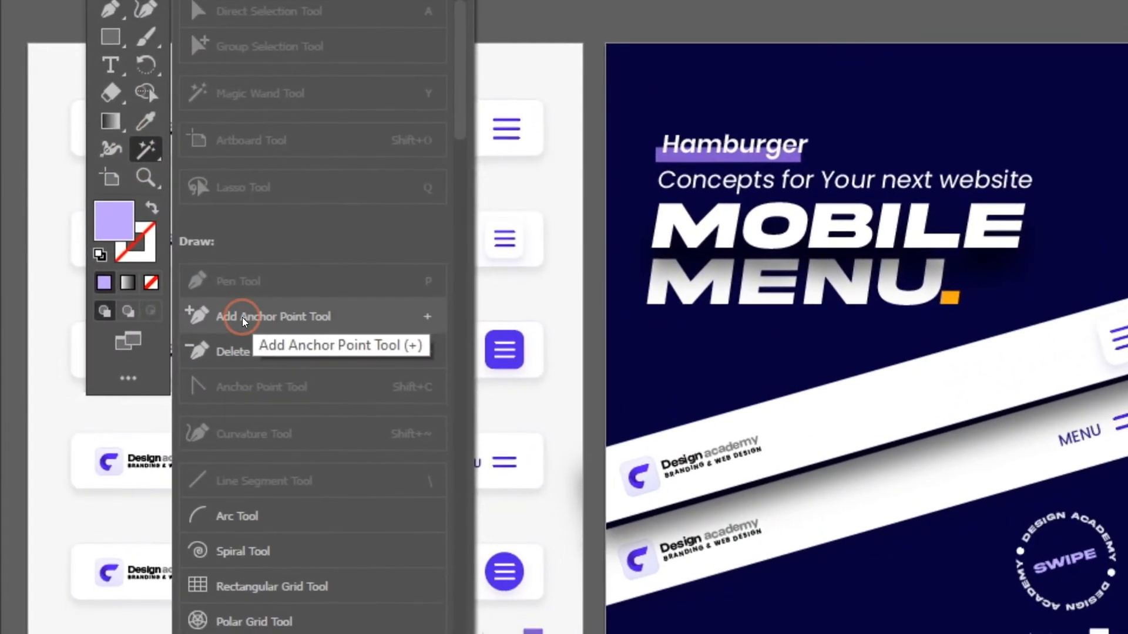
Step: Add the Add Anchor Point Tool to the Basic toolbar in the Eyedropper Tool's slot and close the tool list
{"action": "left_click_drag", "start_coordinate": [244, 319], "coordinate": [144, 127]}
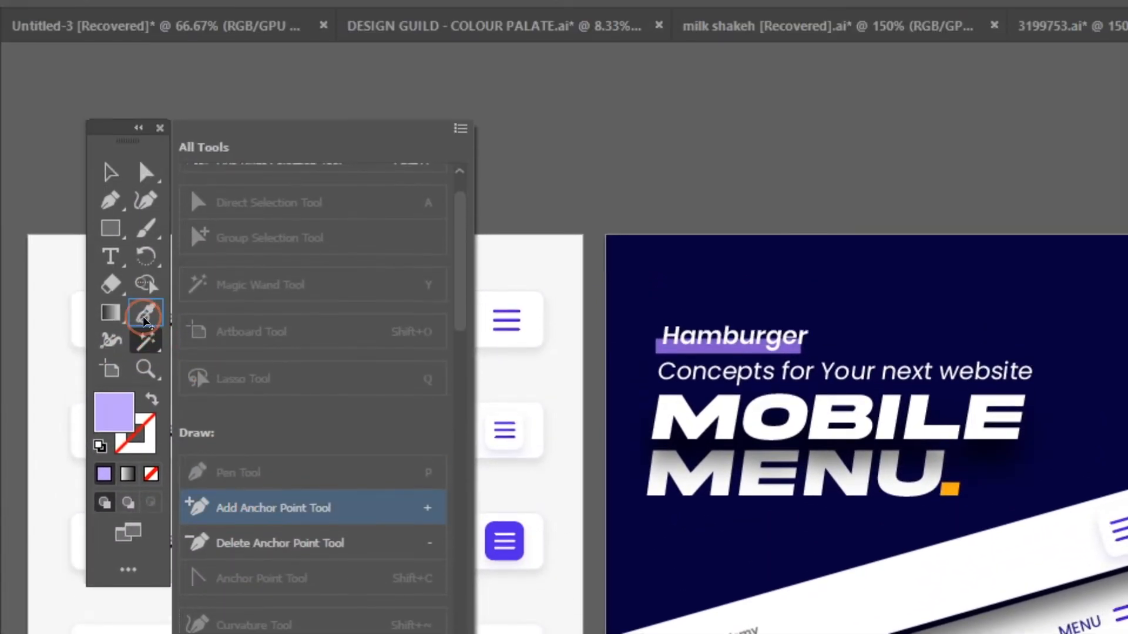
{"action": "left_click_drag", "start_coordinate": [145, 321], "coordinate": [145, 319]}
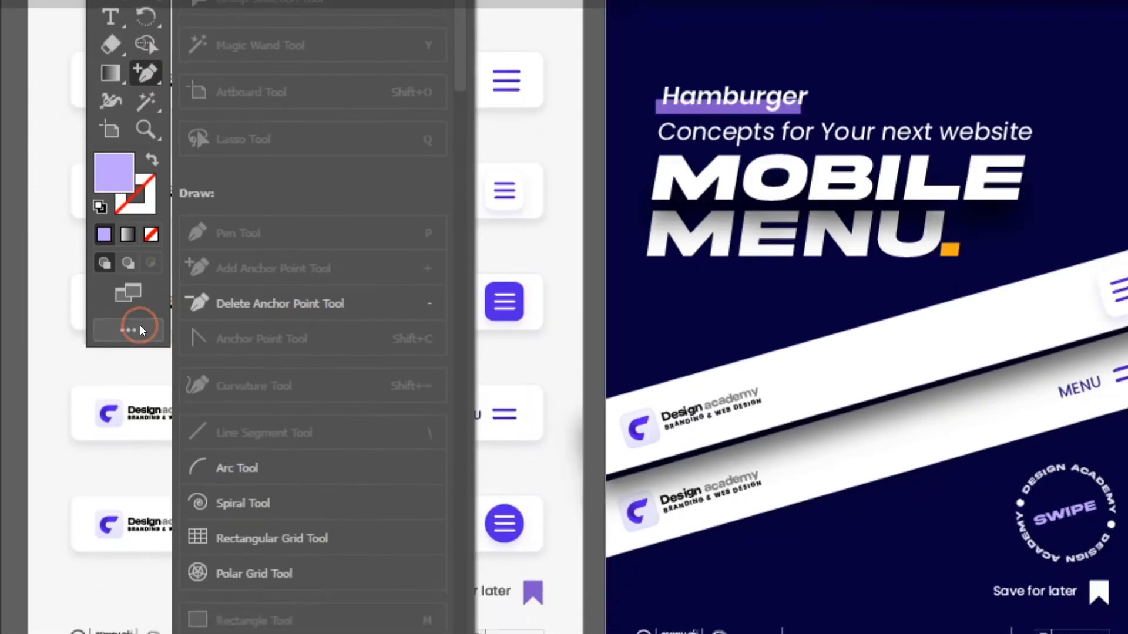
{"action": "left_click", "coordinate": [134, 489]}
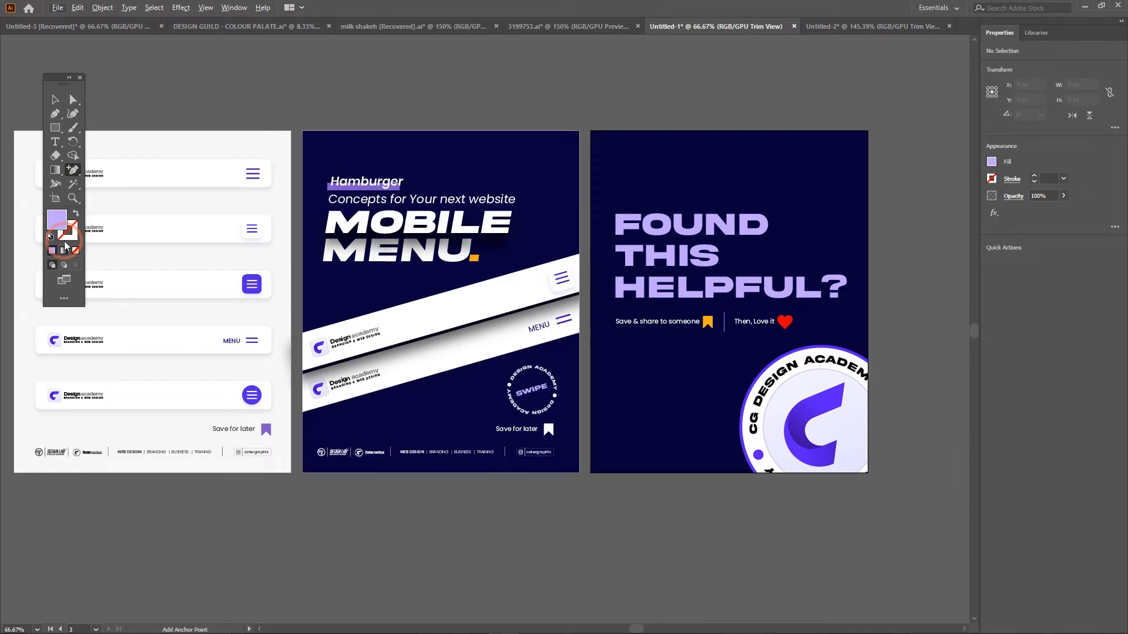
Step: Change the toolbar from Basic to Advanced
{"action": "left_click", "coordinate": [233, 8]}
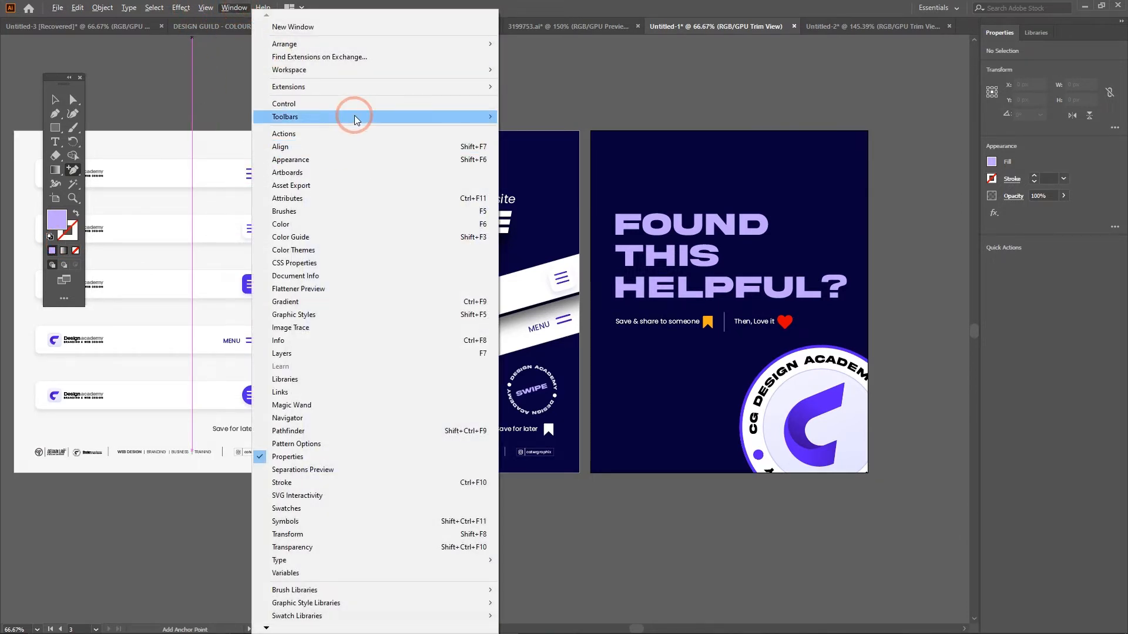
{"action": "mouse_move", "coordinate": [356, 115]}
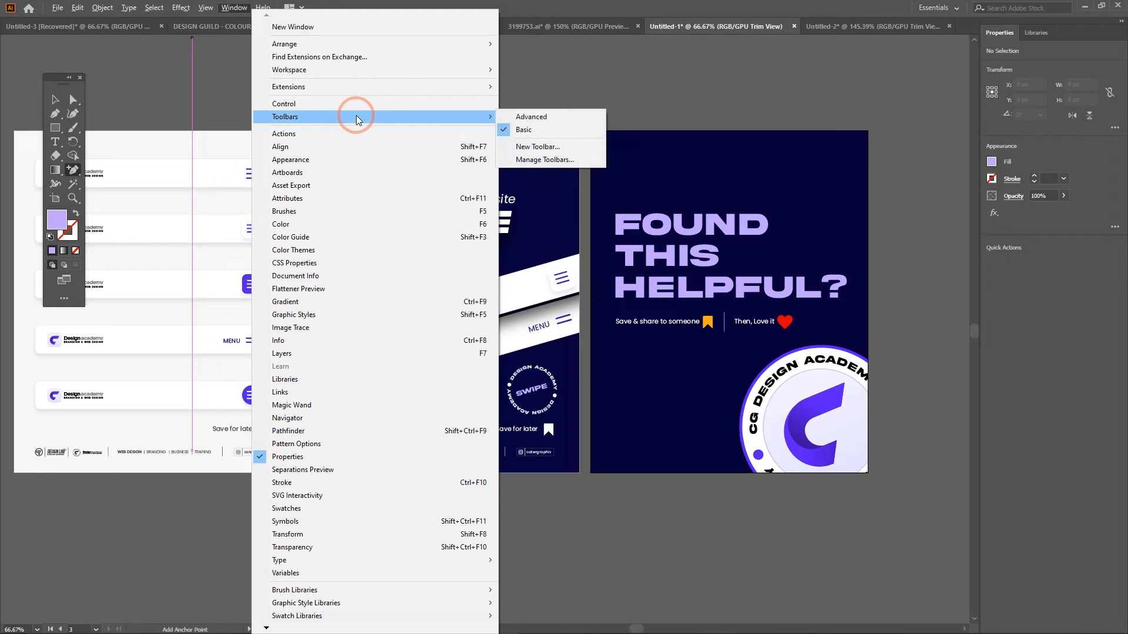
{"action": "left_click", "coordinate": [529, 117]}
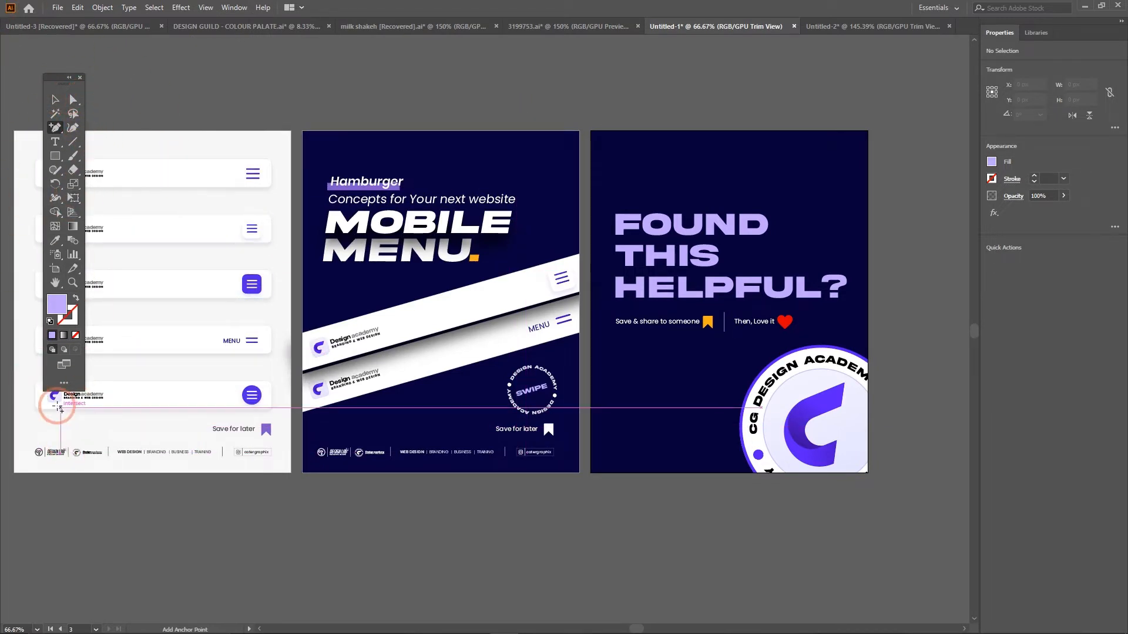
Step: Check the full tool list against the Advanced toolbar, close it and activate the Selection tool
{"action": "left_click", "coordinate": [64, 383]}
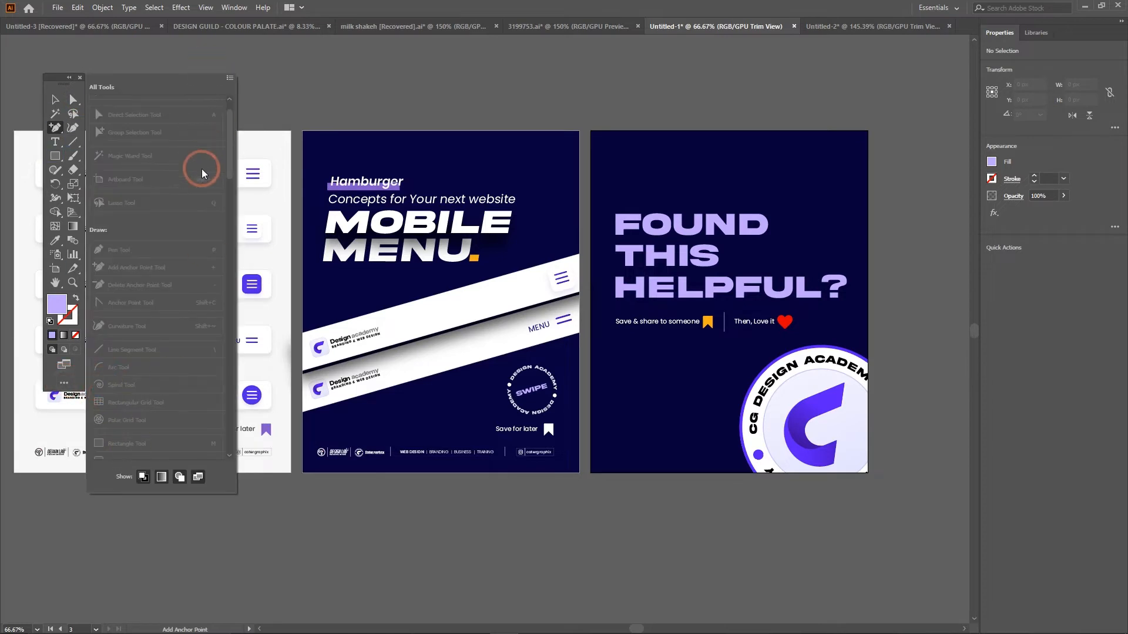
{"action": "scroll", "coordinate": [203, 173], "scroll_direction": "down", "scroll_amount": 10}
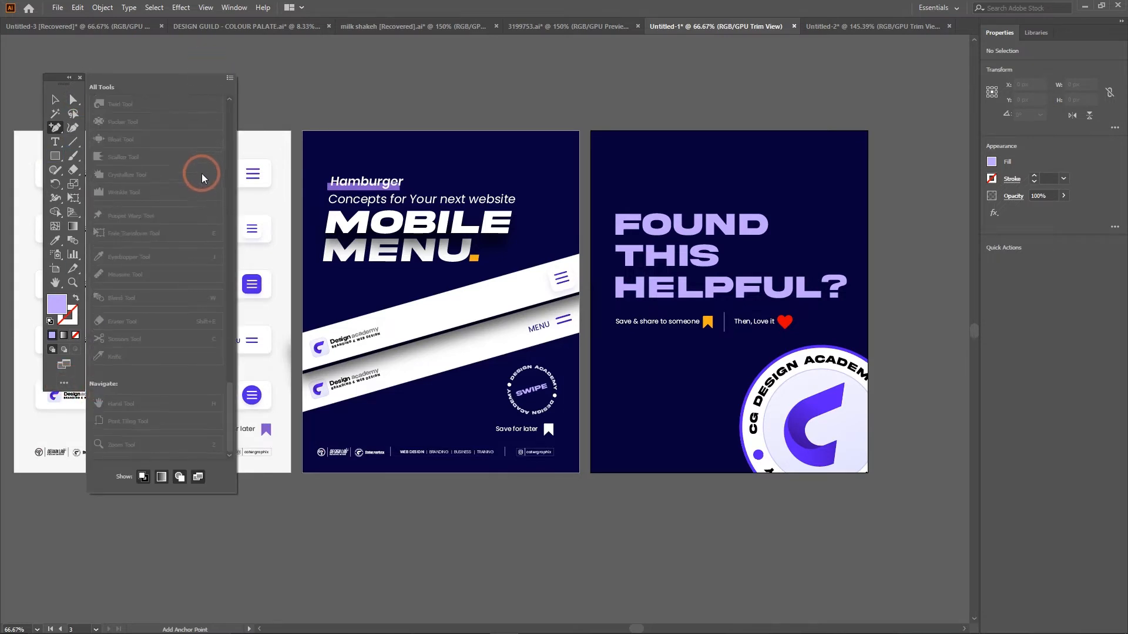
{"action": "left_click", "coordinate": [101, 47]}
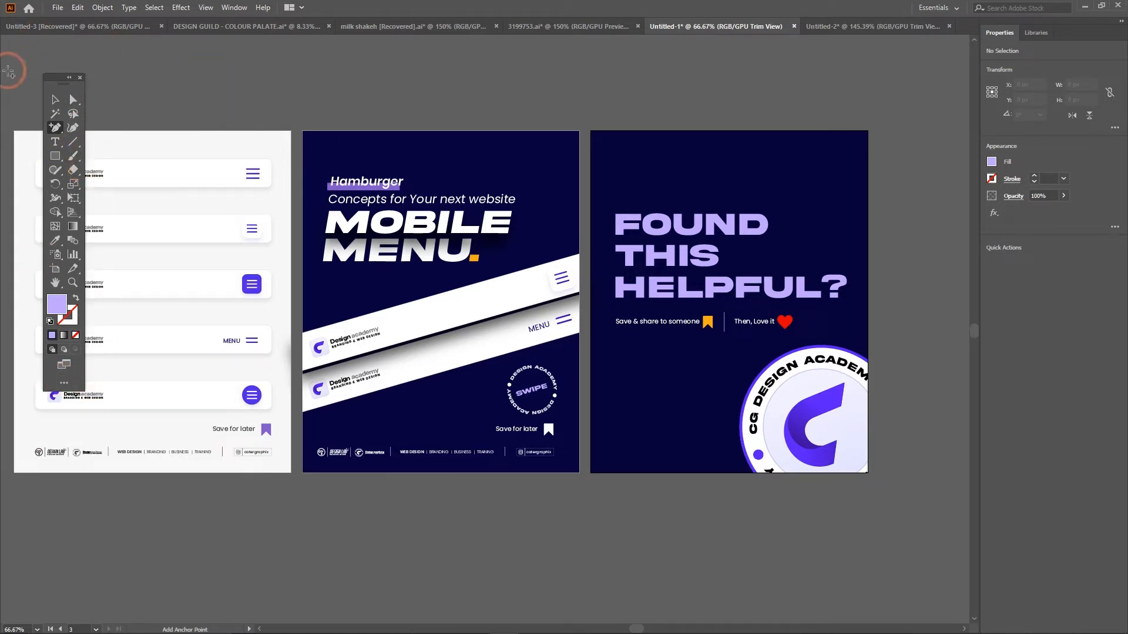
{"action": "left_click", "coordinate": [55, 99]}
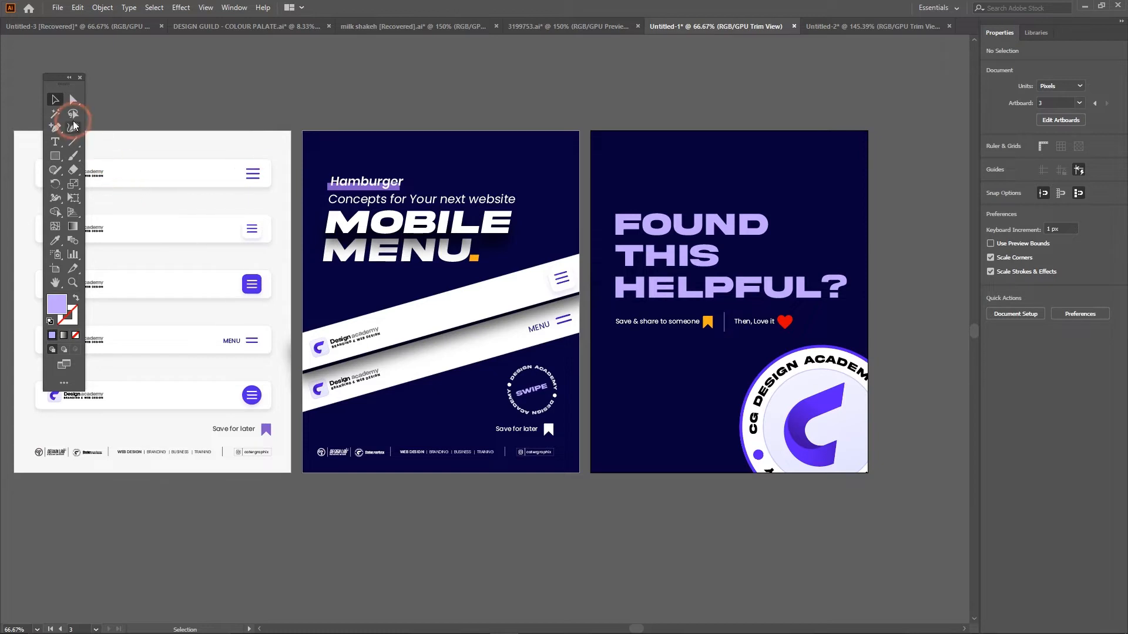
Step: Dock the floating Advanced toolbar along the left edge of the workspace
{"action": "left_click_drag", "start_coordinate": [57, 83], "coordinate": [2, 69]}
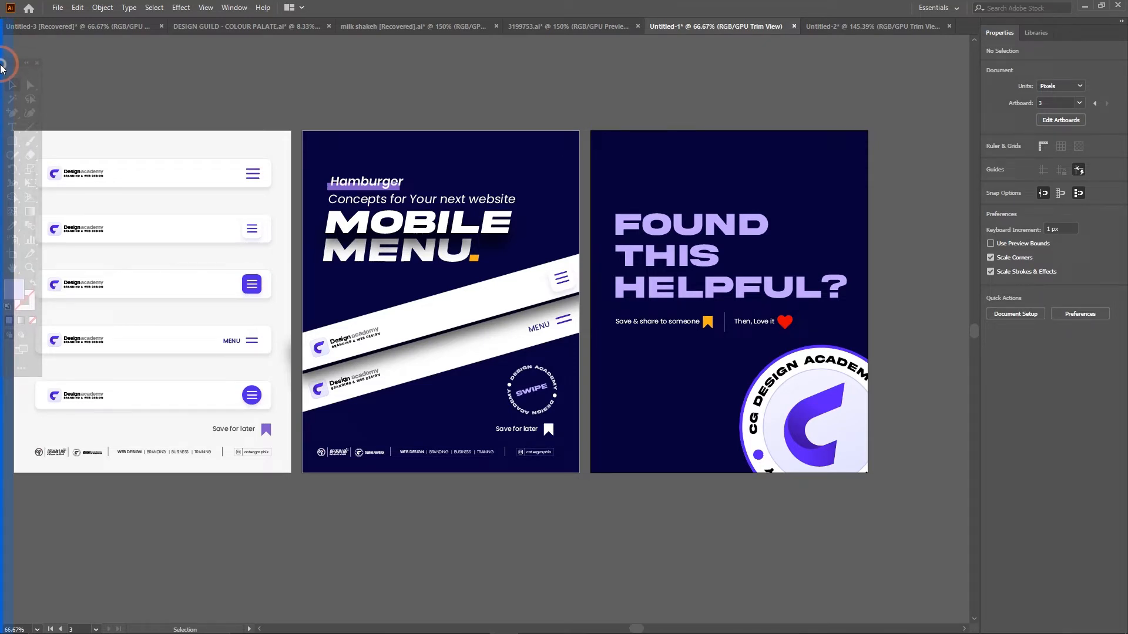
{"action": "left_click_drag", "start_coordinate": [2, 69], "coordinate": [42, 83]}
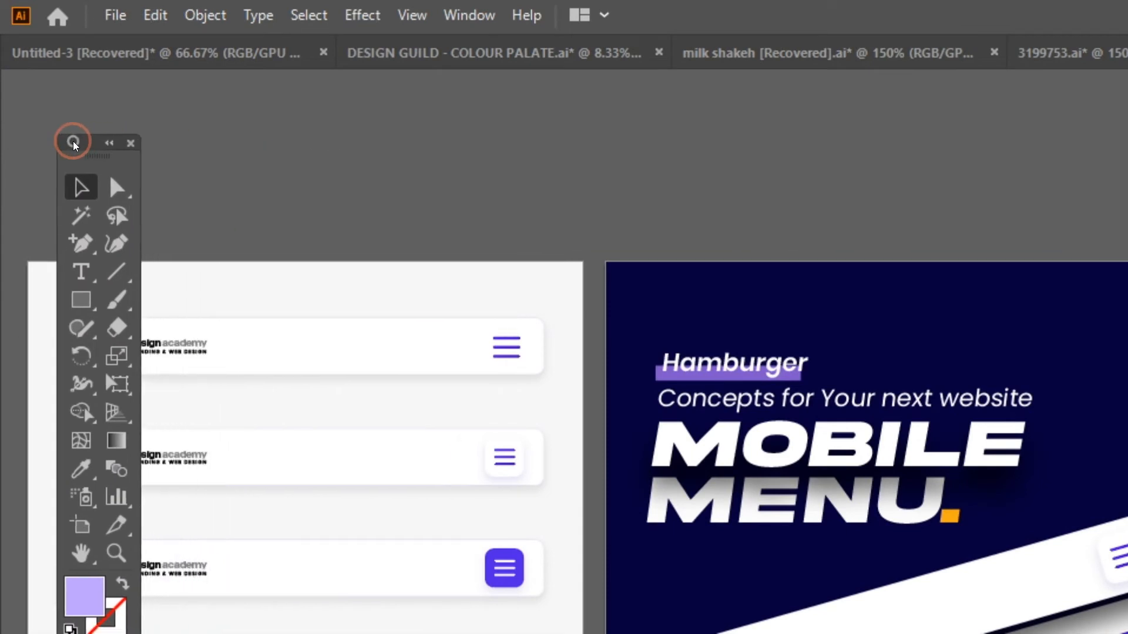
{"action": "left_click_drag", "start_coordinate": [73, 145], "coordinate": [5, 149]}
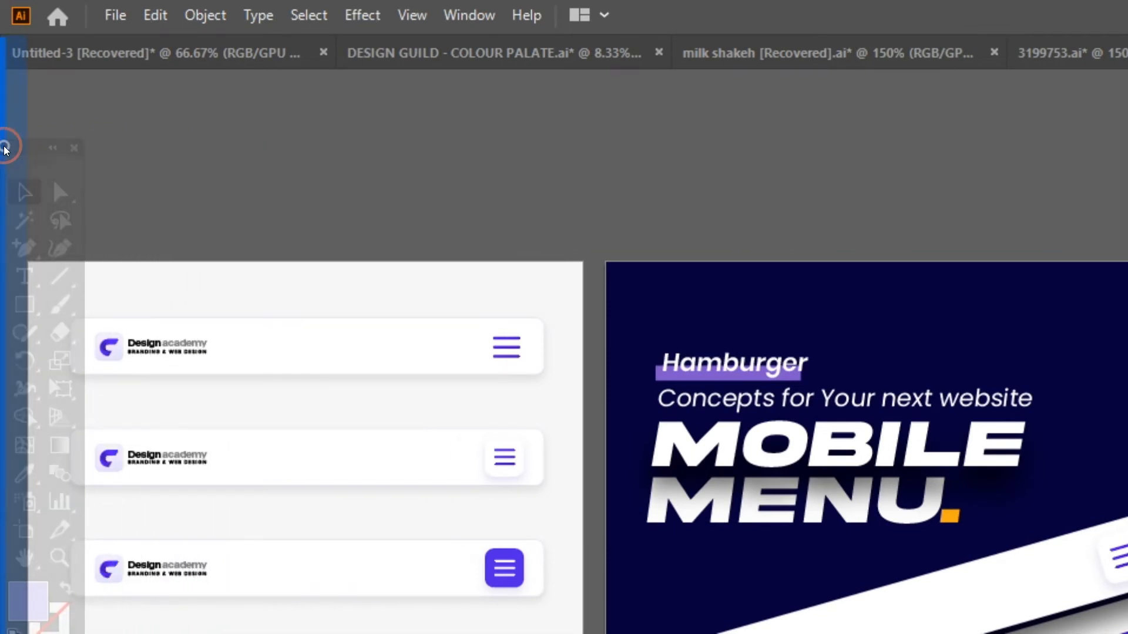
{"action": "left_click_drag", "start_coordinate": [5, 149], "coordinate": [4, 150]}
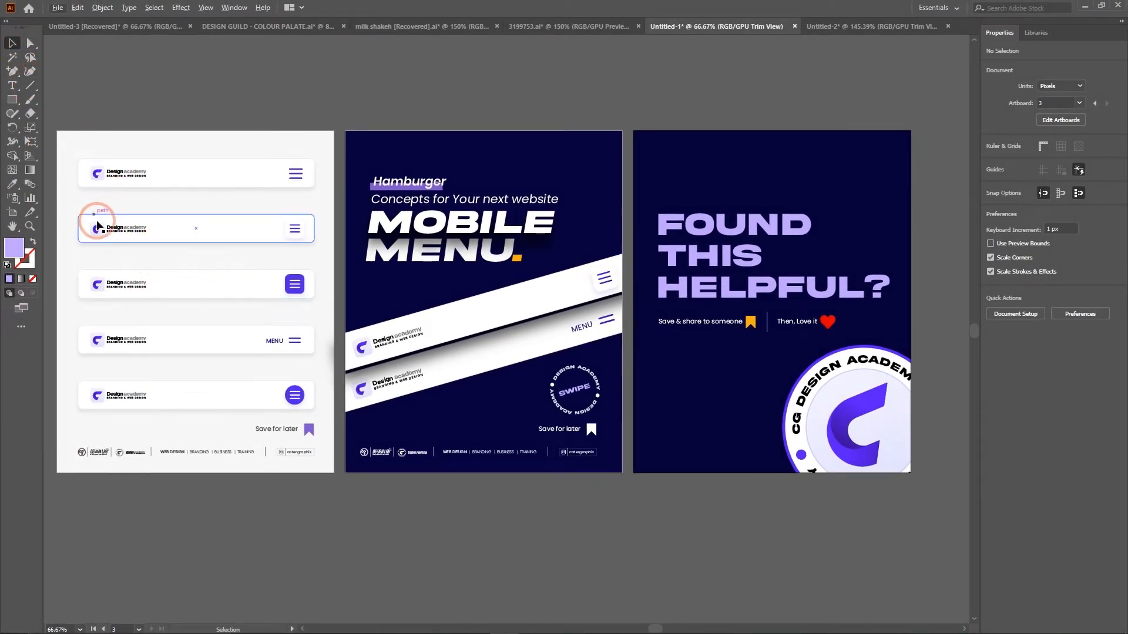
Step: Examine the three mobile menu artboards up close and side by side, ending with the Selection tool active
{"action": "scroll", "coordinate": [150, 241], "scroll_direction": "up", "scroll_amount": 1}
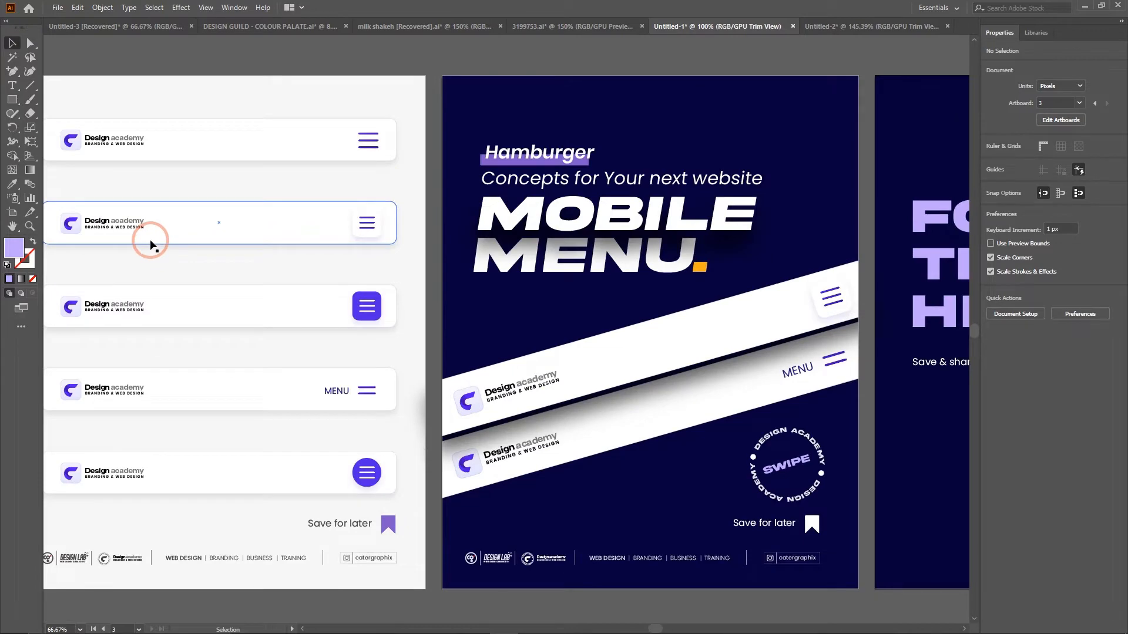
{"action": "scroll", "coordinate": [150, 241], "scroll_direction": "up", "scroll_amount": 2}
{"action": "scroll", "coordinate": [150, 241], "scroll_direction": "down", "scroll_amount": 3}
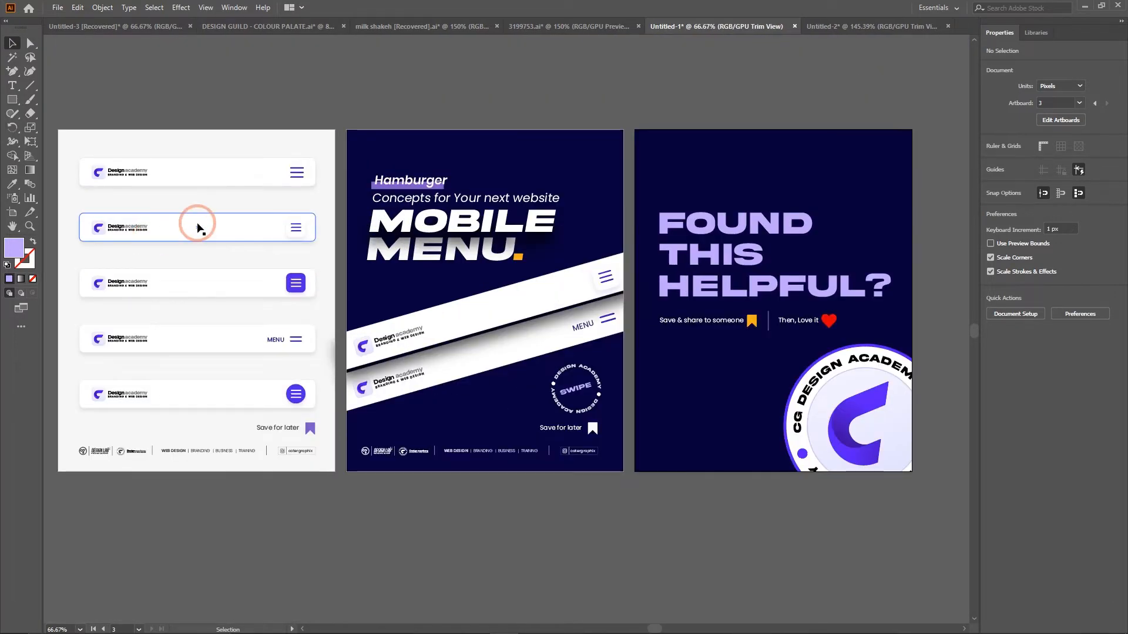
{"action": "scroll", "coordinate": [198, 227], "scroll_direction": "left", "scroll_amount": 2}
{"action": "scroll", "coordinate": [199, 228], "scroll_direction": "right", "scroll_amount": 5}
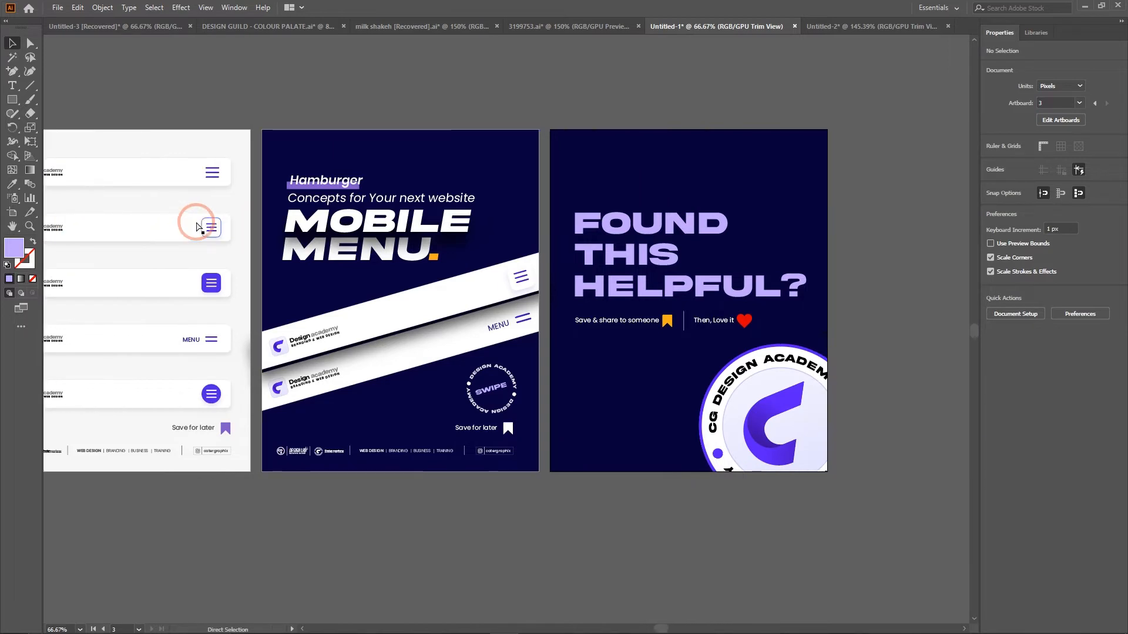
{"action": "scroll", "coordinate": [199, 228], "scroll_direction": "right", "scroll_amount": 2}
{"action": "scroll", "coordinate": [198, 227], "scroll_direction": "left", "scroll_amount": 1}
{"action": "scroll", "coordinate": [196, 224], "scroll_direction": "left", "scroll_amount": 5}
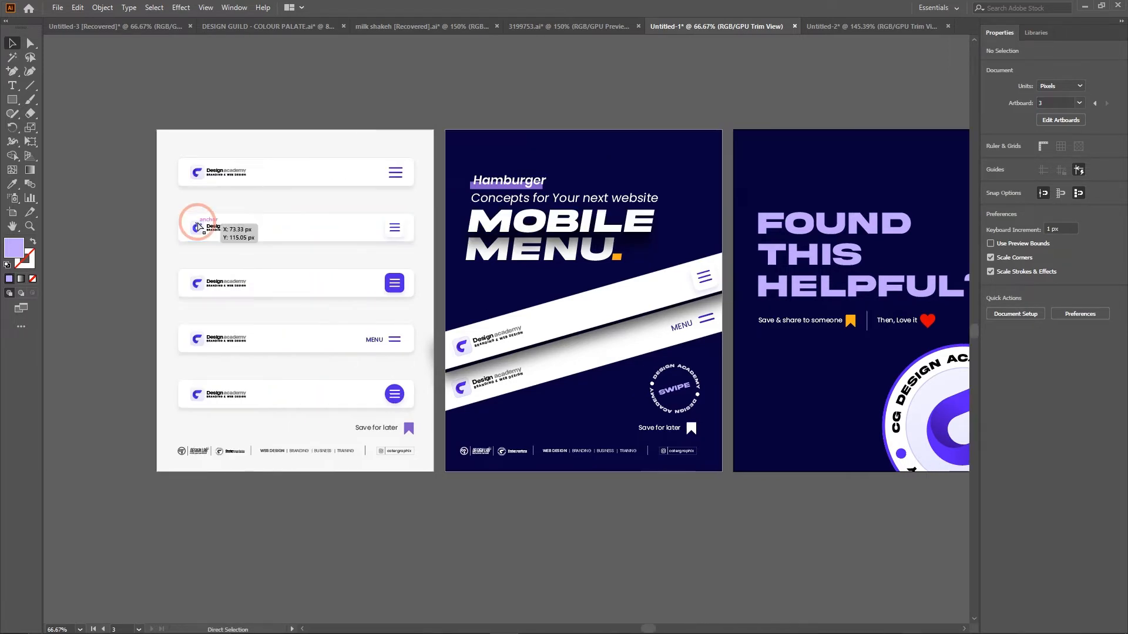
{"action": "scroll", "coordinate": [198, 227], "scroll_direction": "right", "scroll_amount": 13}
{"action": "scroll", "coordinate": [191, 228], "scroll_direction": "left", "scroll_amount": 7}
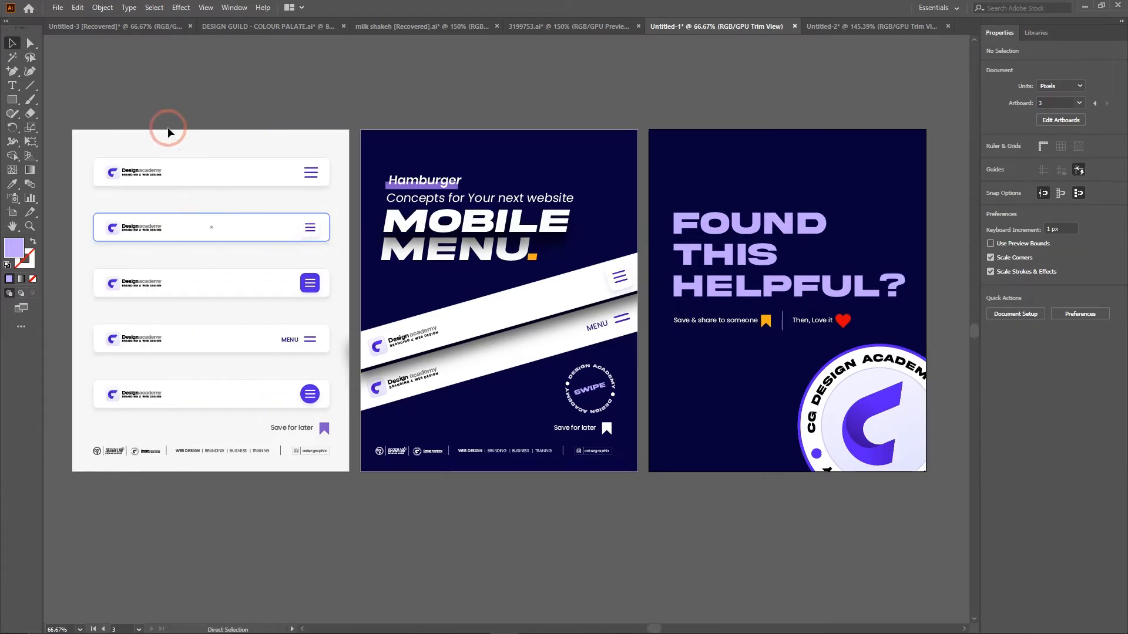
{"action": "left_click", "coordinate": [12, 43]}
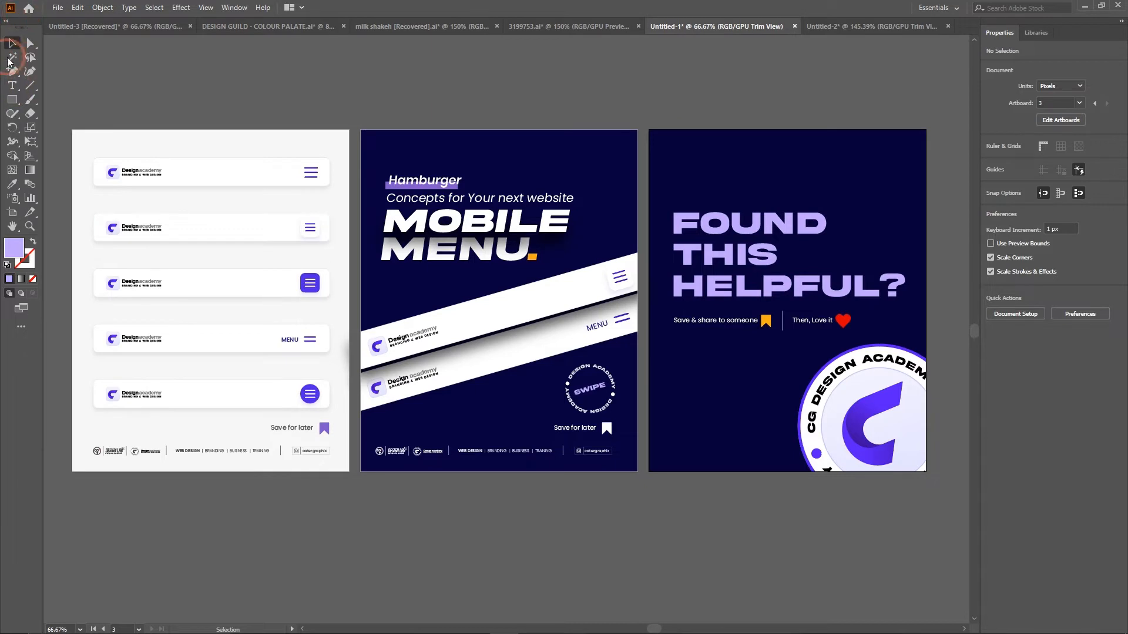
Step: View the open Untitled-3 and Untitled-2 documents and return to Untitled-1
{"action": "left_click", "coordinate": [53, 27]}
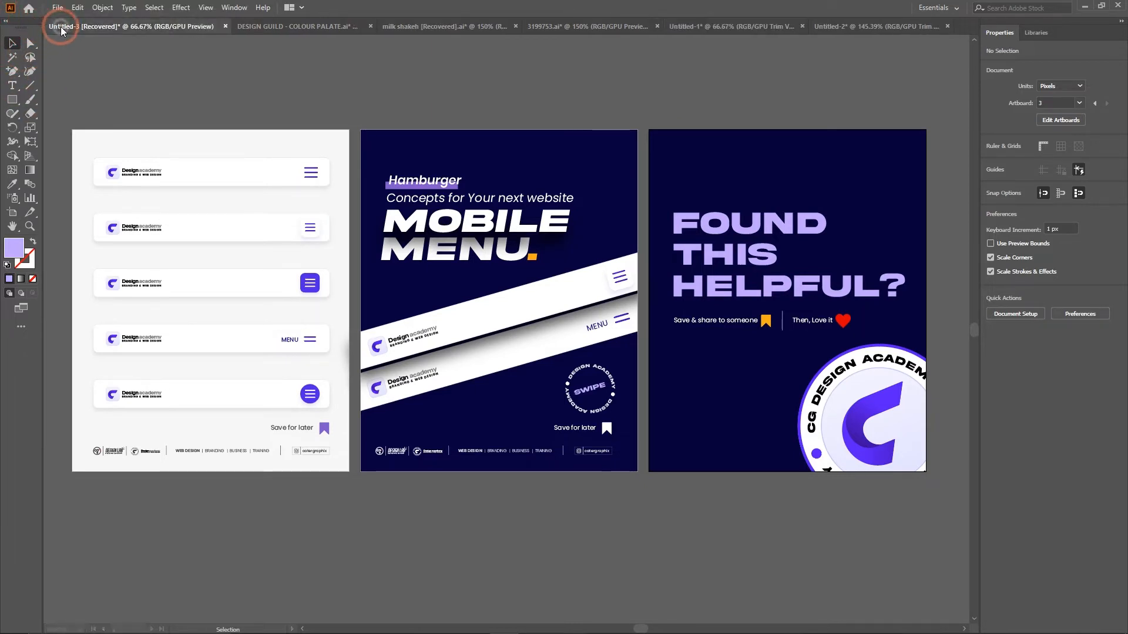
{"action": "left_click", "coordinate": [858, 27]}
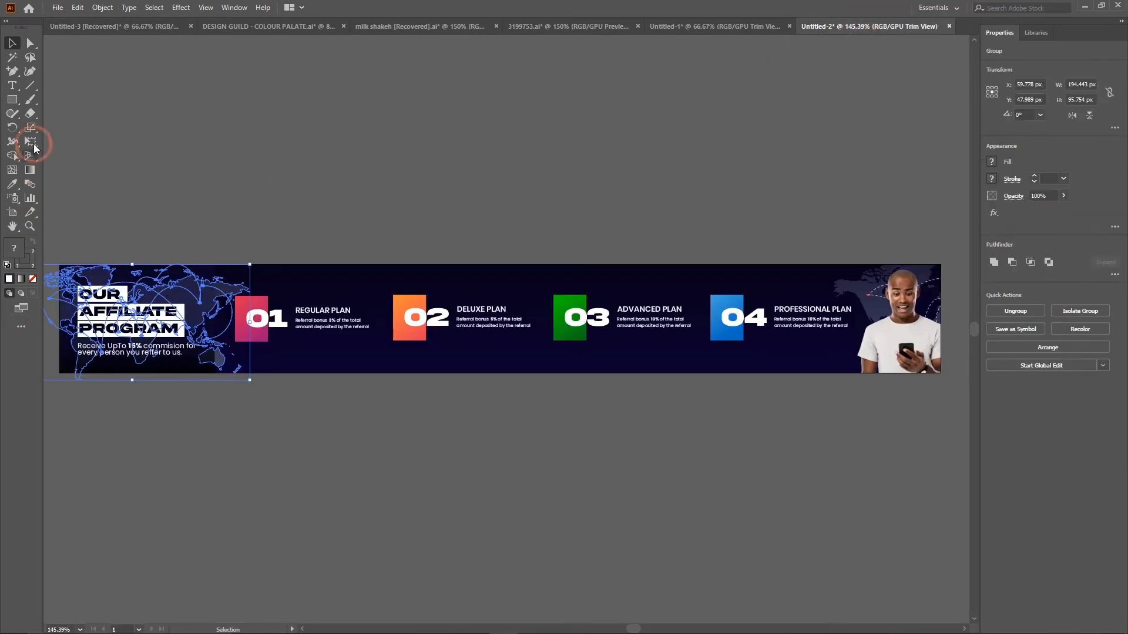
{"action": "left_click", "coordinate": [690, 27]}
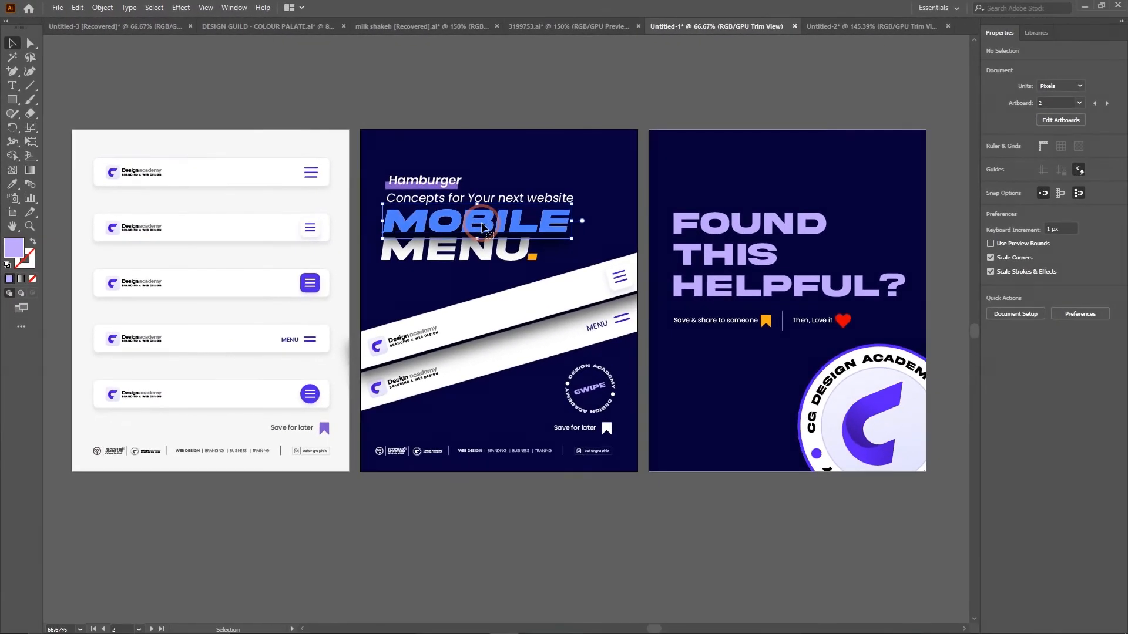
Step: Select the MOBILE heading on the middle artboard and switch the workspace to Essentials Classic
{"action": "left_click", "coordinate": [953, 445]}
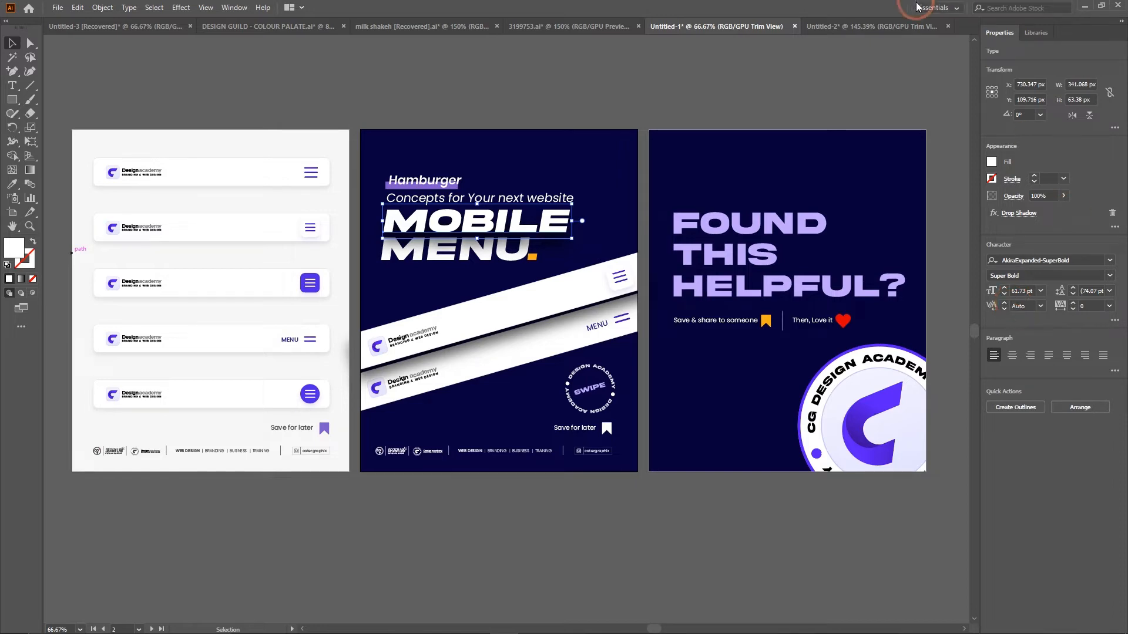
{"action": "left_click", "coordinate": [950, 12]}
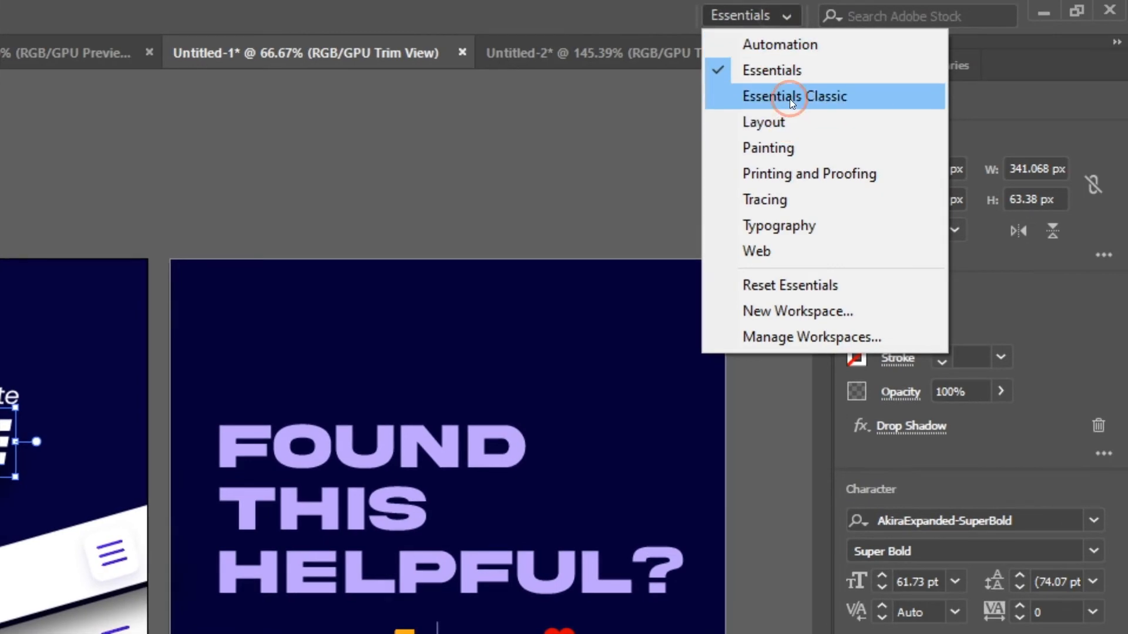
{"action": "left_click", "coordinate": [789, 97]}
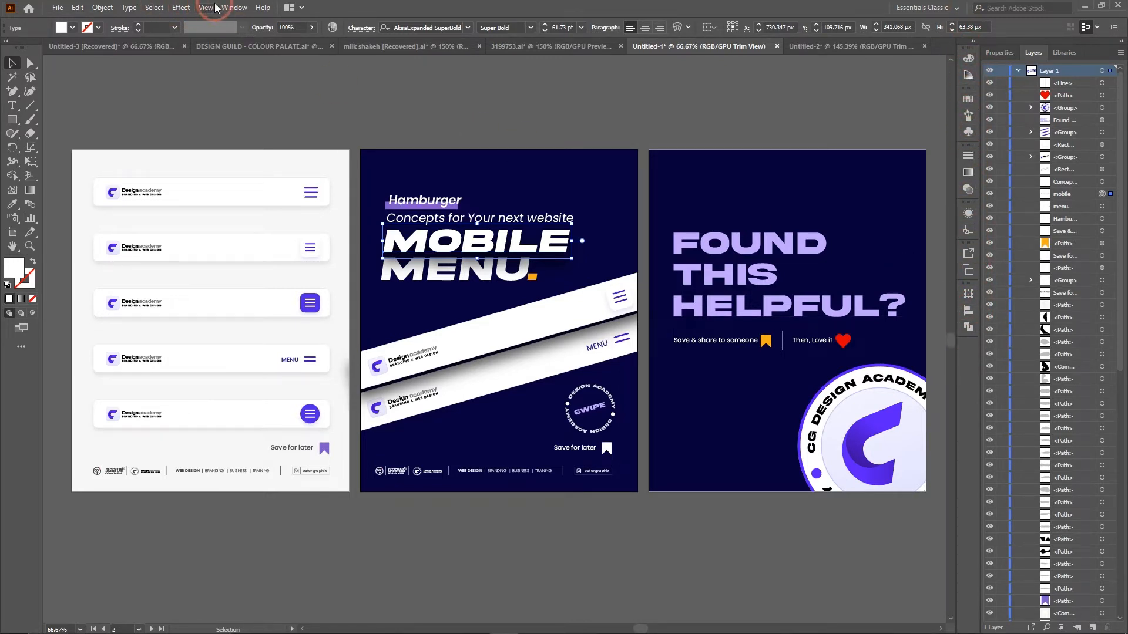
Step: Close the Layers, Libraries and Properties panels in the Essentials Classic workspace
{"action": "left_click", "coordinate": [230, 7]}
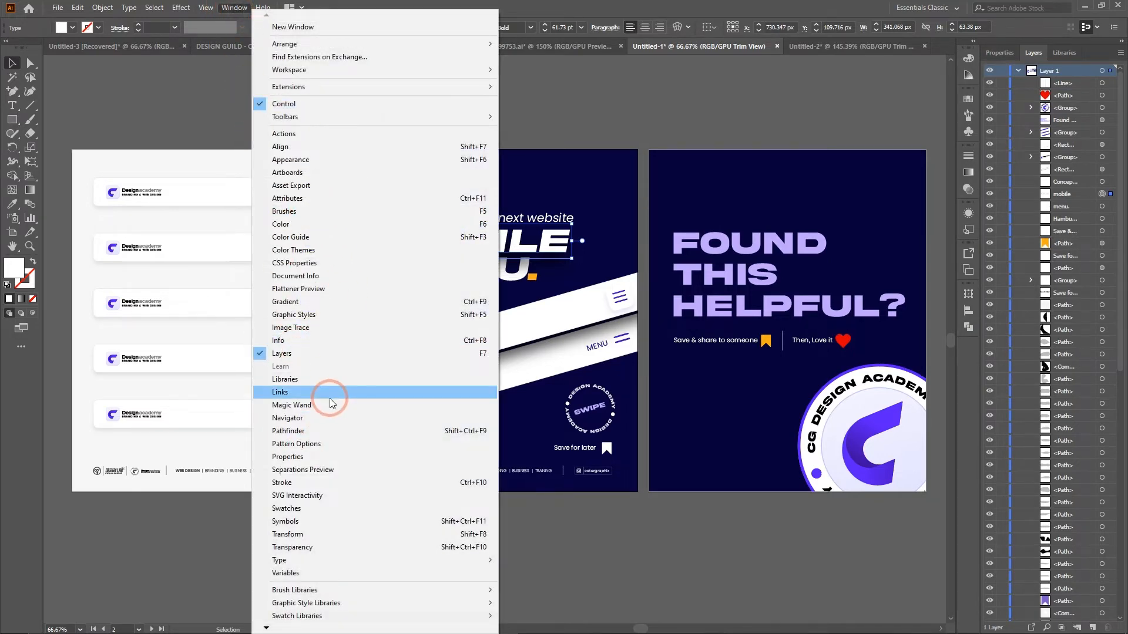
{"action": "right_click", "coordinate": [1033, 52]}
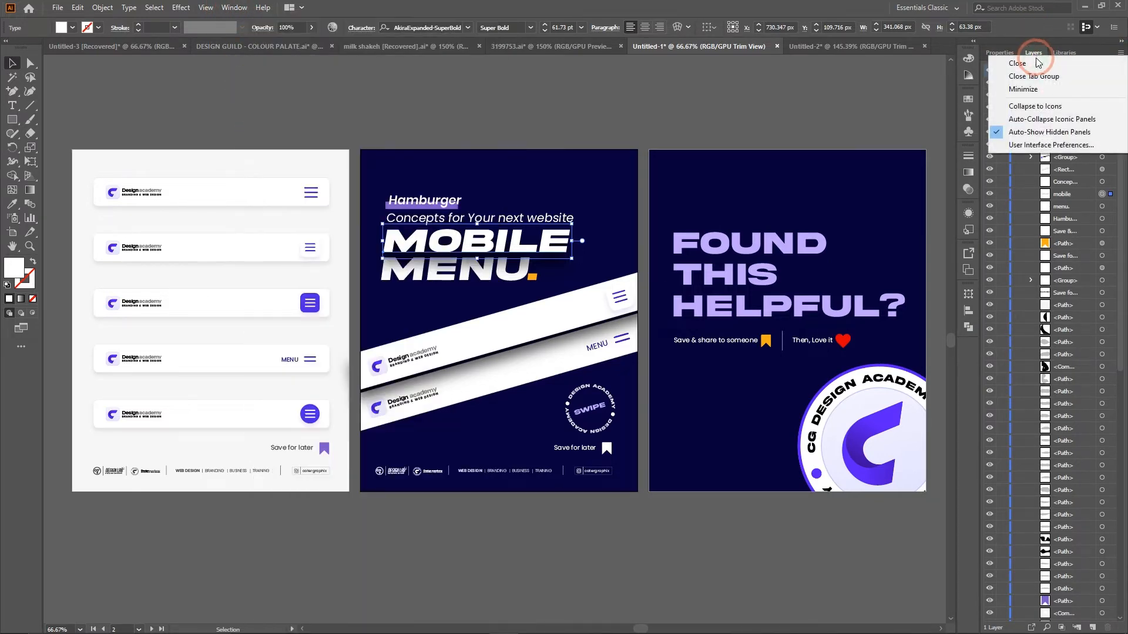
{"action": "left_click", "coordinate": [1038, 63]}
{"action": "right_click", "coordinate": [1035, 51]}
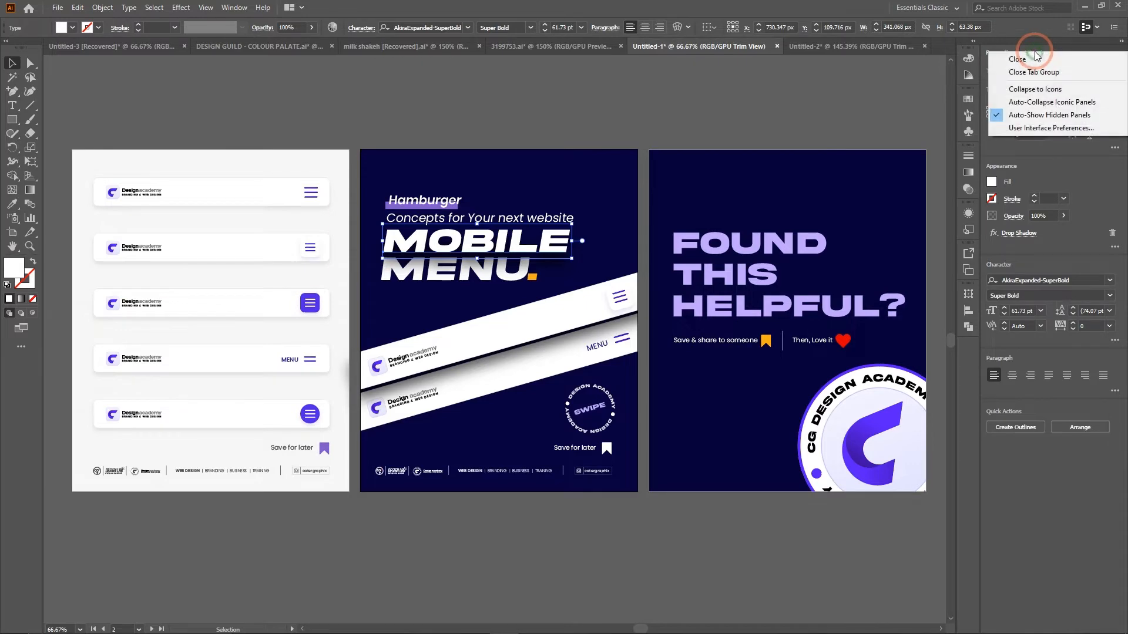
{"action": "left_click", "coordinate": [1031, 63]}
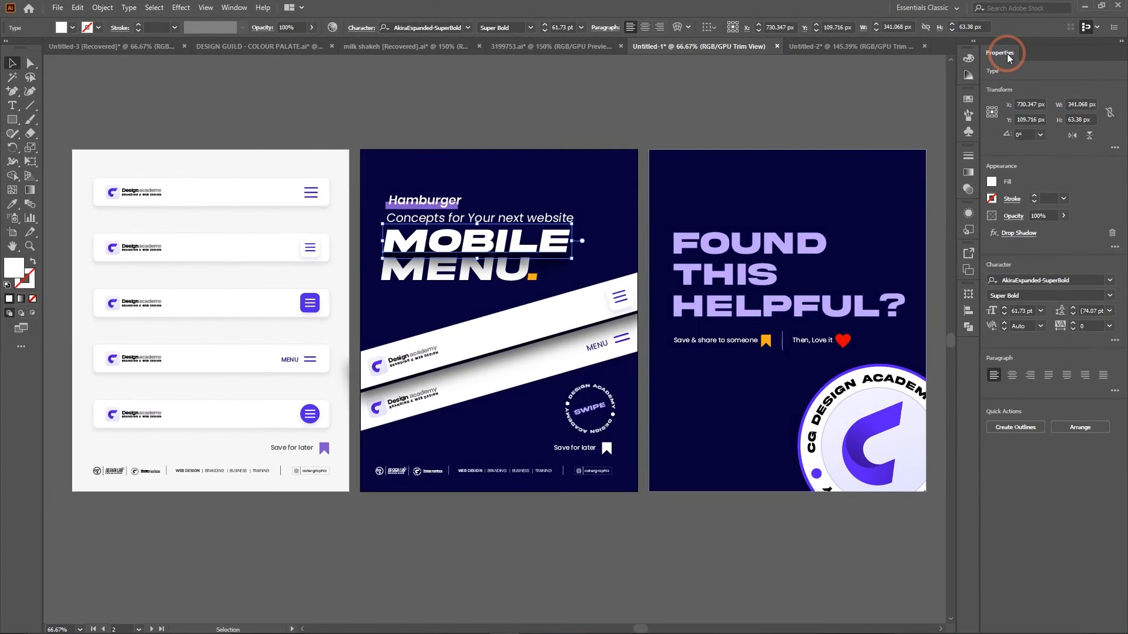
{"action": "right_click", "coordinate": [1009, 56]}
{"action": "left_click", "coordinate": [1025, 63]}
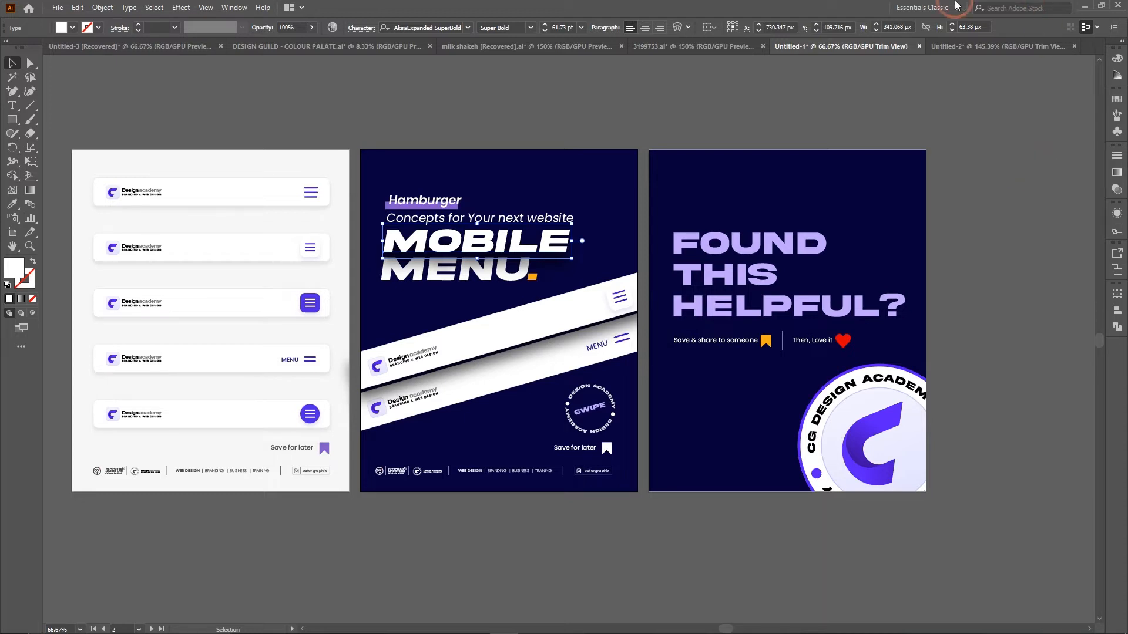
Step: Browse the list of available panels and bring the Layers panel back on screen
{"action": "left_click", "coordinate": [233, 8]}
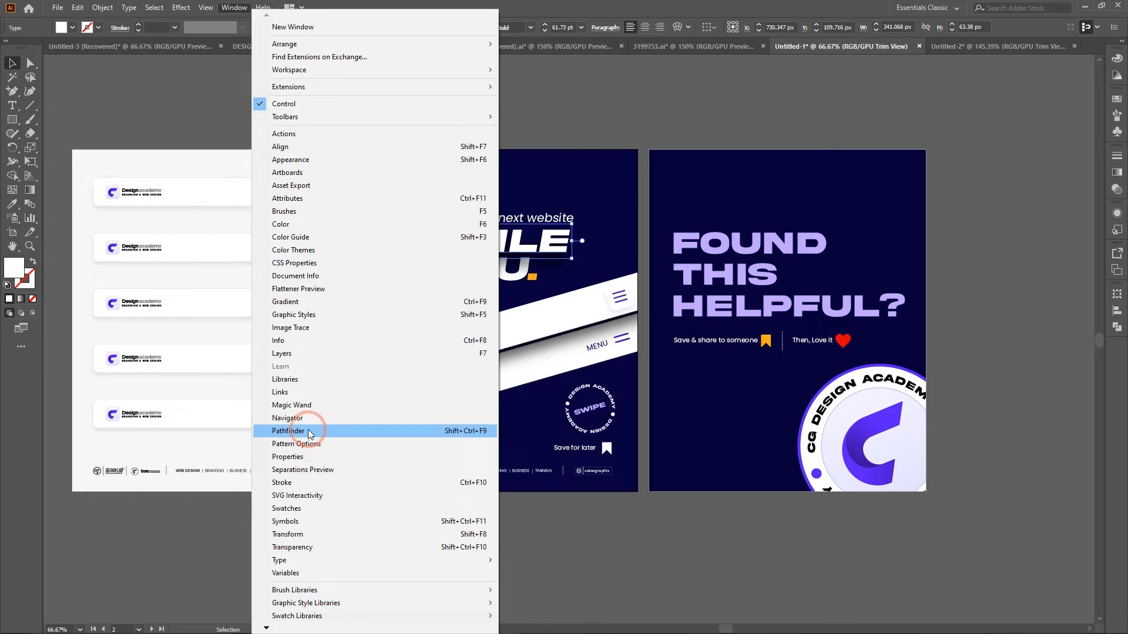
{"action": "left_click", "coordinate": [408, 5]}
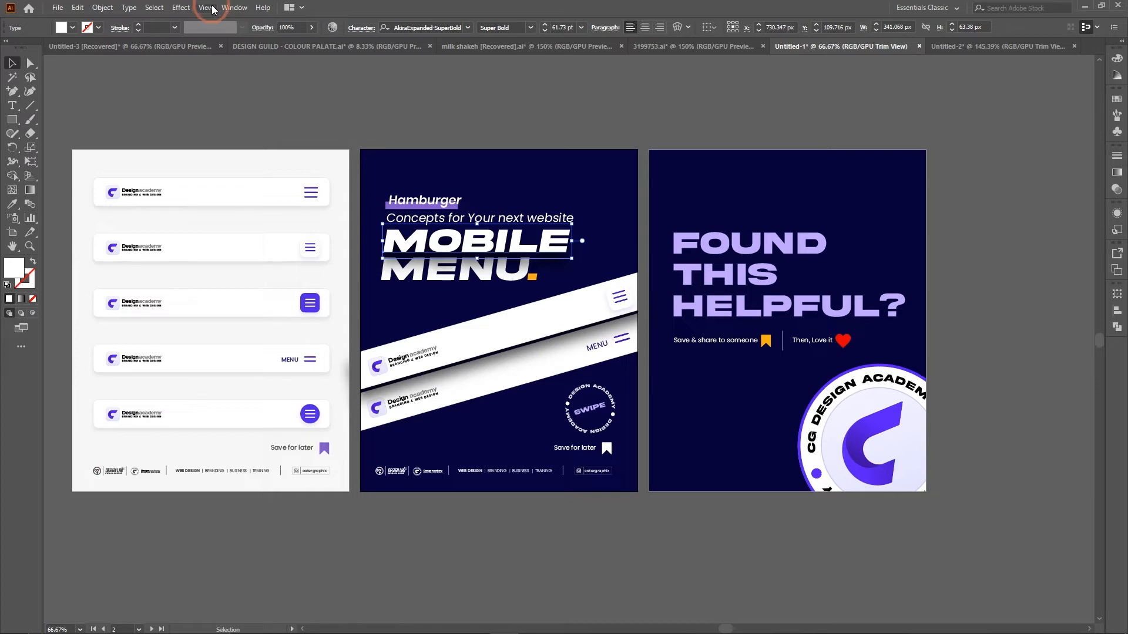
{"action": "left_click", "coordinate": [229, 10]}
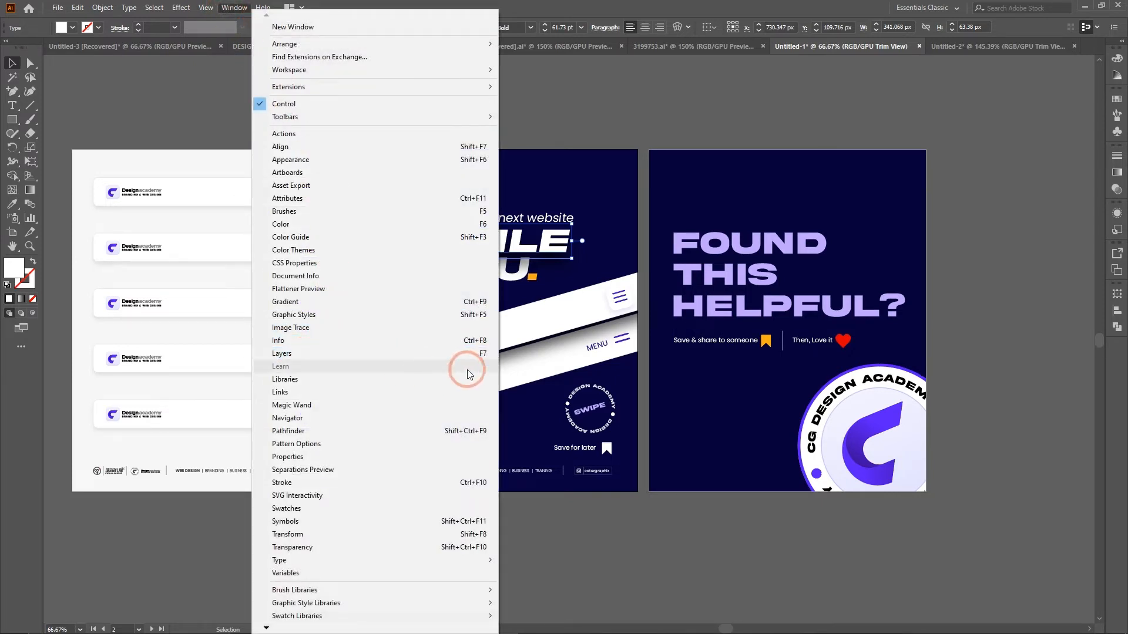
{"action": "left_click", "coordinate": [328, 359]}
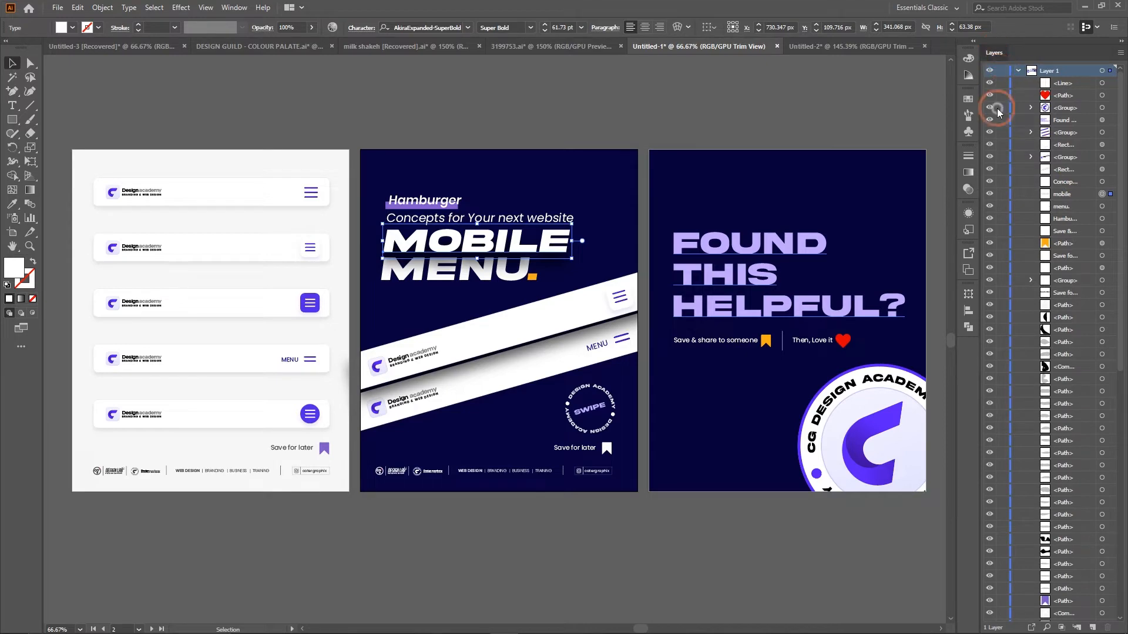
Step: Dock the Layers panel as an icon below Pathfinder, then expand it from the strip and collapse it again
{"action": "left_click_drag", "start_coordinate": [999, 52], "coordinate": [971, 350]}
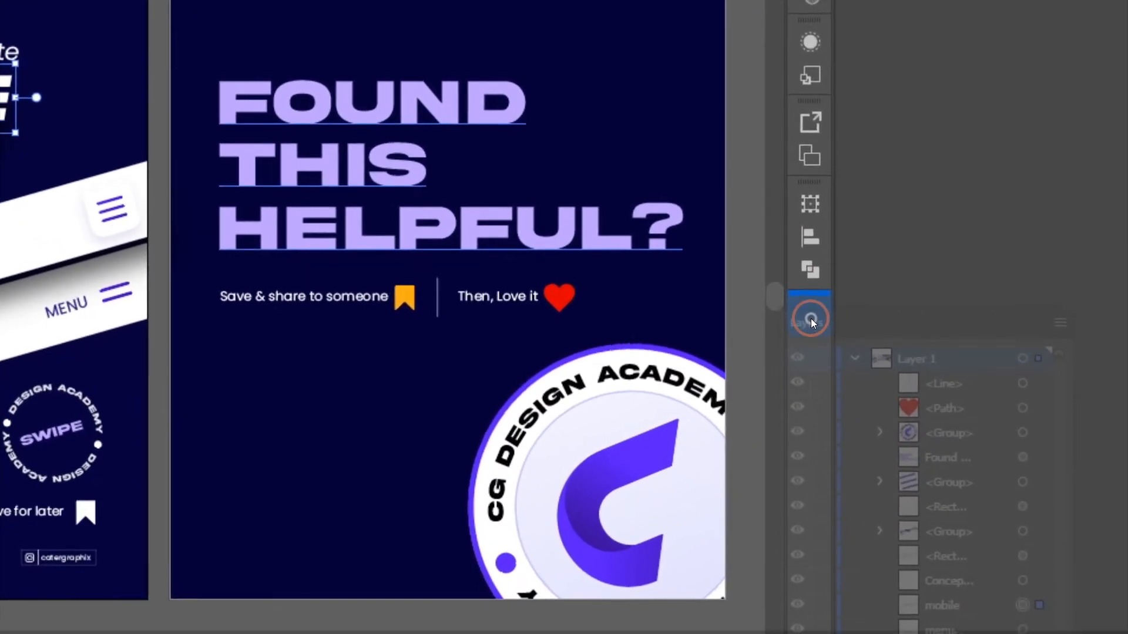
{"action": "left_click_drag", "start_coordinate": [812, 317], "coordinate": [813, 323]}
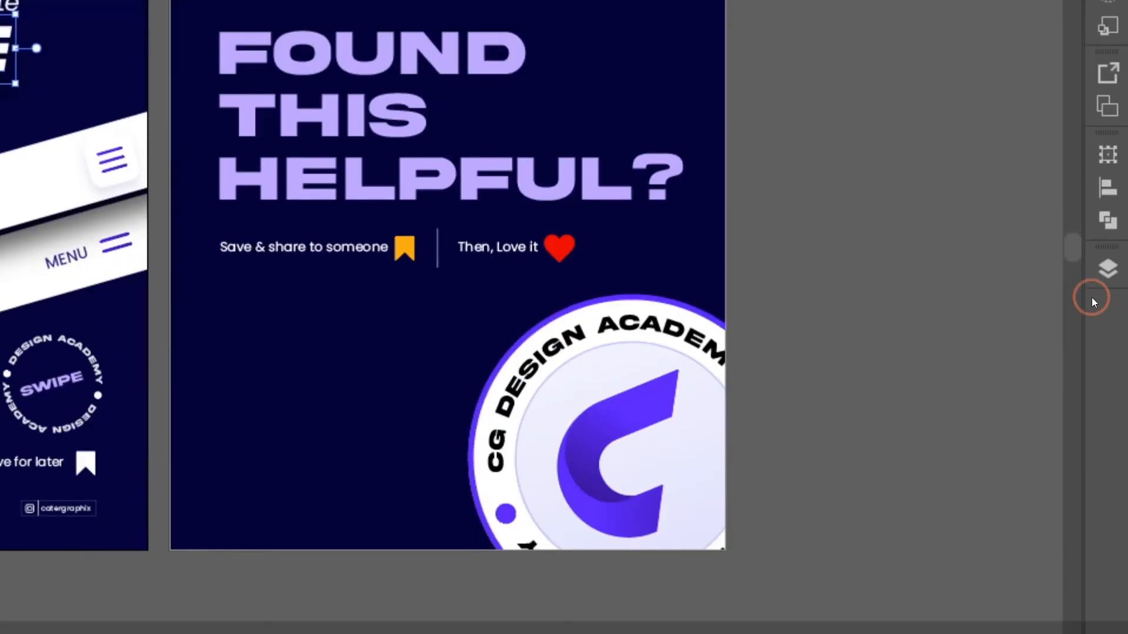
{"action": "left_click", "coordinate": [1100, 269]}
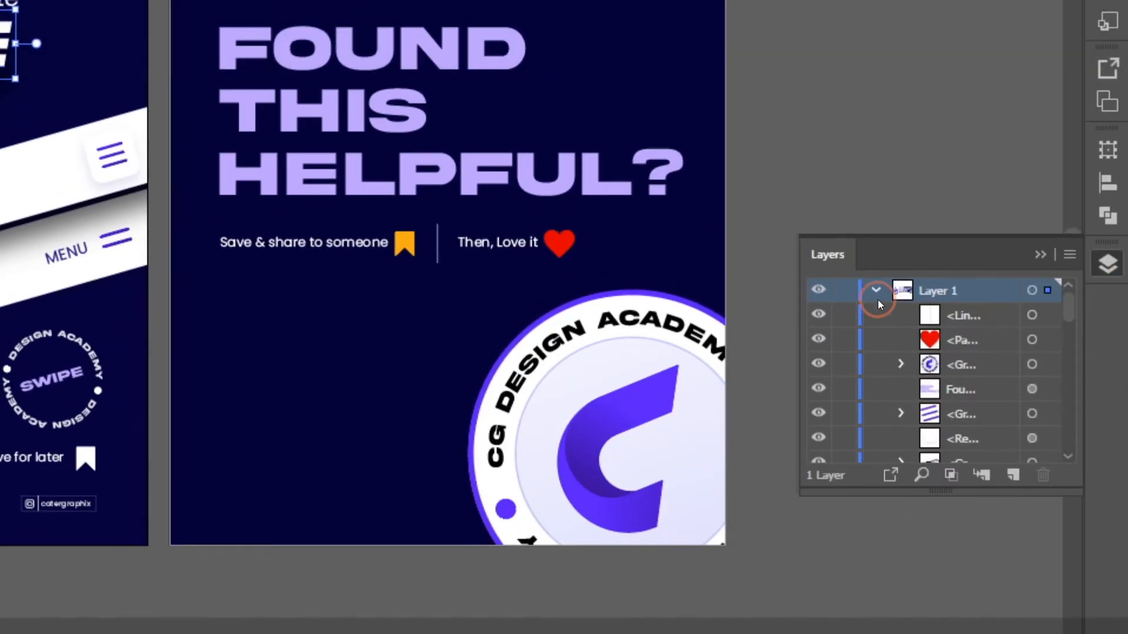
{"action": "scroll", "coordinate": [885, 324], "scroll_direction": "up", "scroll_amount": 5}
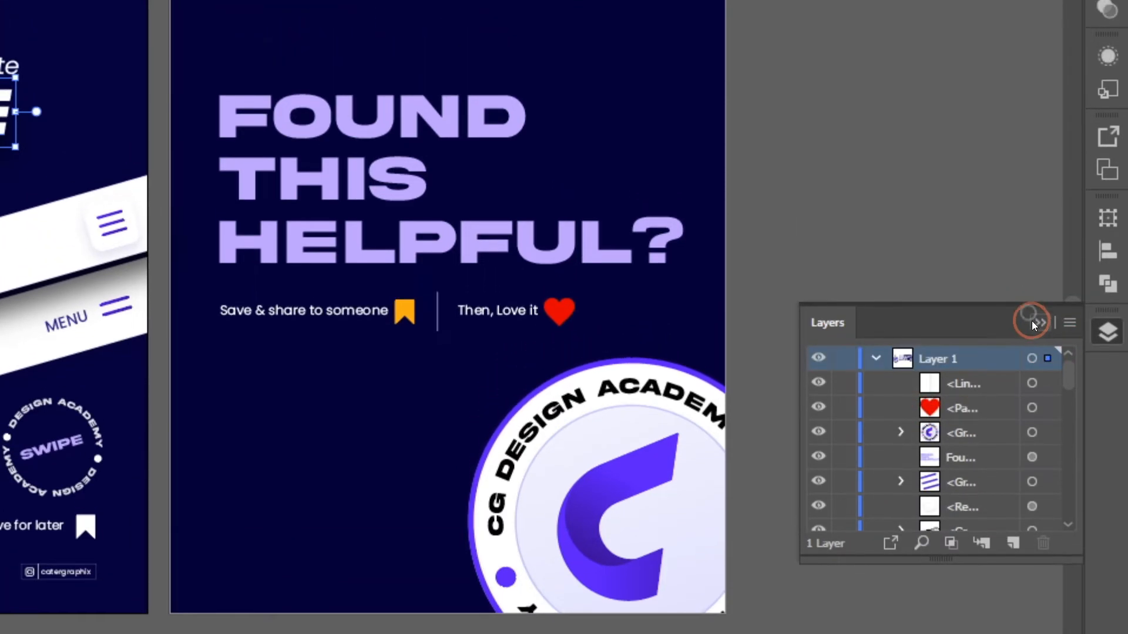
{"action": "left_click", "coordinate": [1041, 225]}
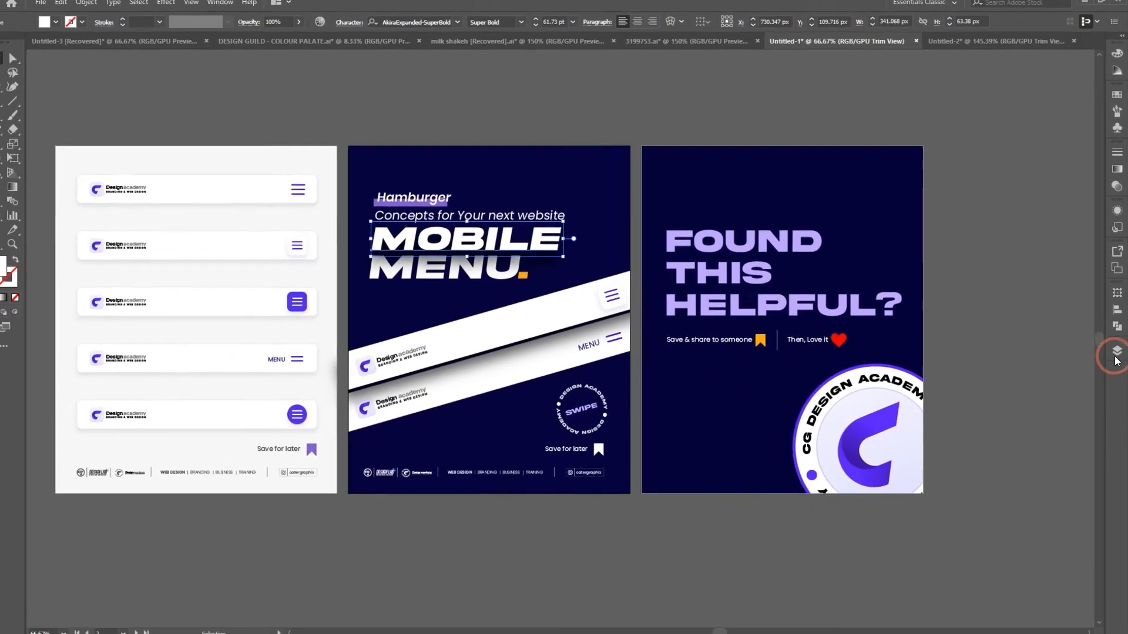
Step: Expand the docked Layers panel, view its options, and select the FOUND THIS HELPFUL? text on the third artboard
{"action": "left_click", "coordinate": [1117, 350]}
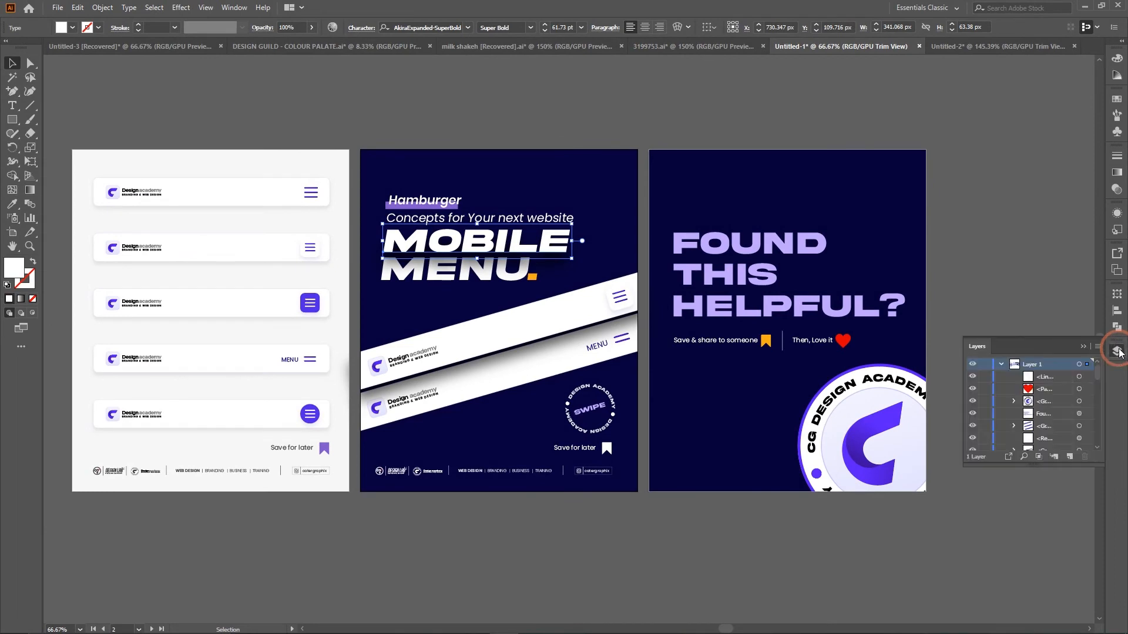
{"action": "left_click", "coordinate": [1098, 347]}
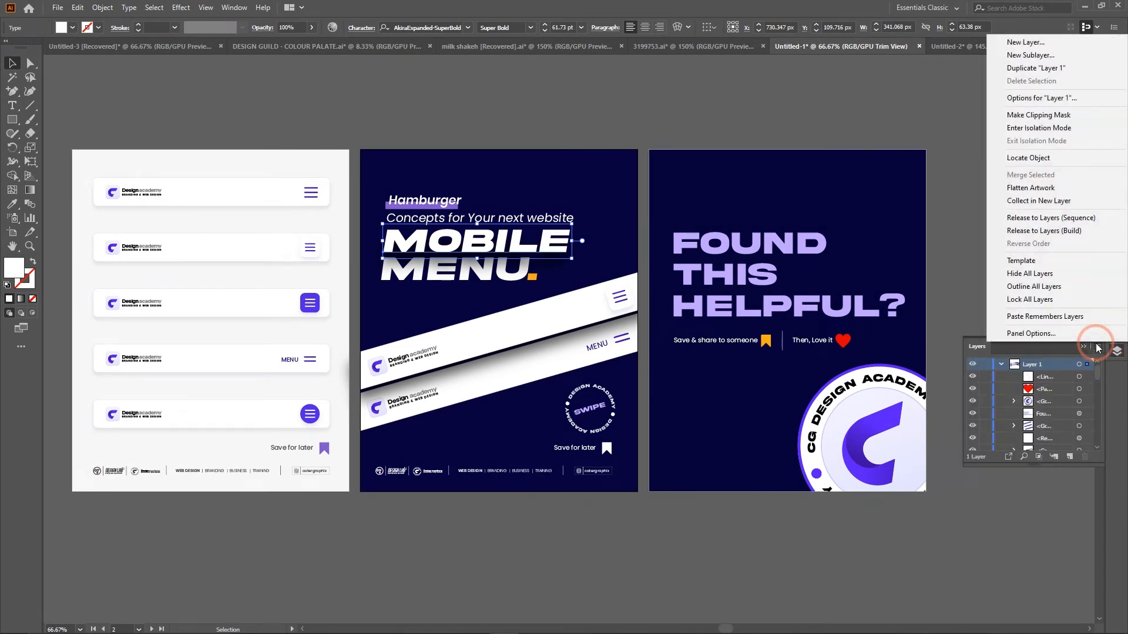
{"action": "left_click", "coordinate": [892, 298]}
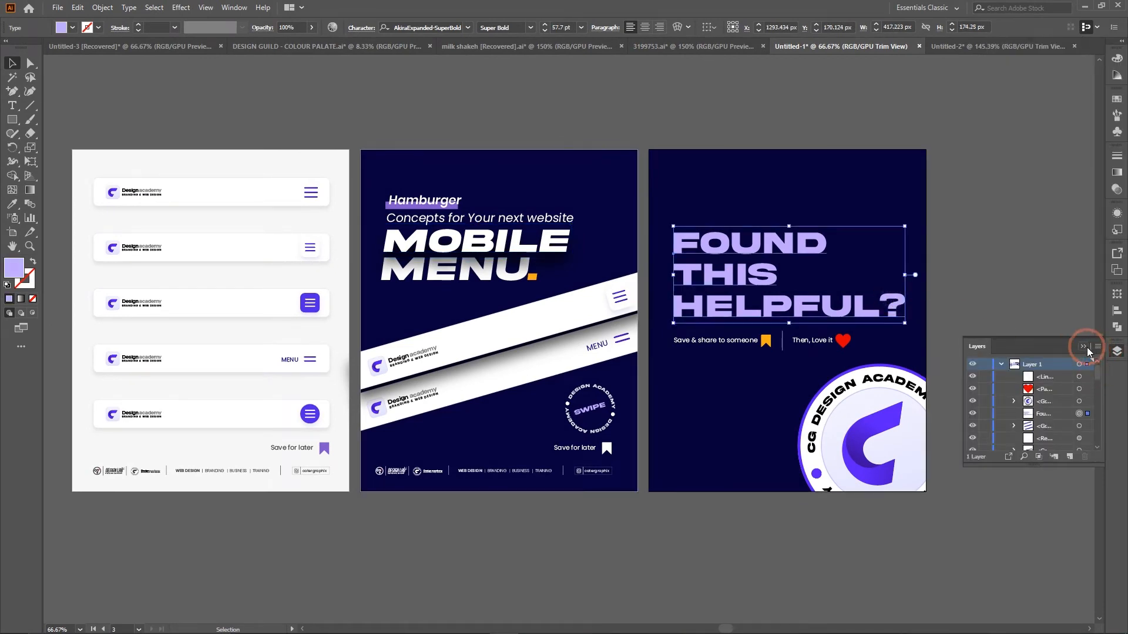
Step: Dock the Layers panel as a full-height column and return it to the icon strip below Pathfinder
{"action": "left_click_drag", "start_coordinate": [978, 346], "coordinate": [1125, 88]}
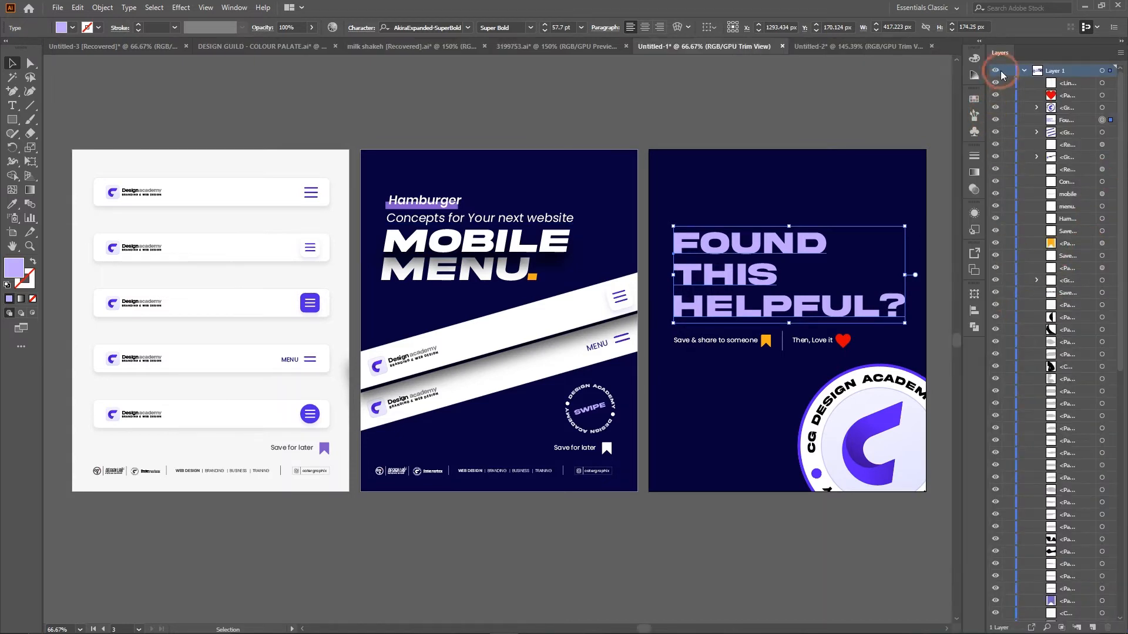
{"action": "left_click_drag", "start_coordinate": [998, 53], "coordinate": [970, 353]}
Step: Try the Layers panel beside the toolbar and dock it as a separate icon column beside the panel strip
{"action": "left_click_drag", "start_coordinate": [1104, 348], "coordinate": [2, 65]}
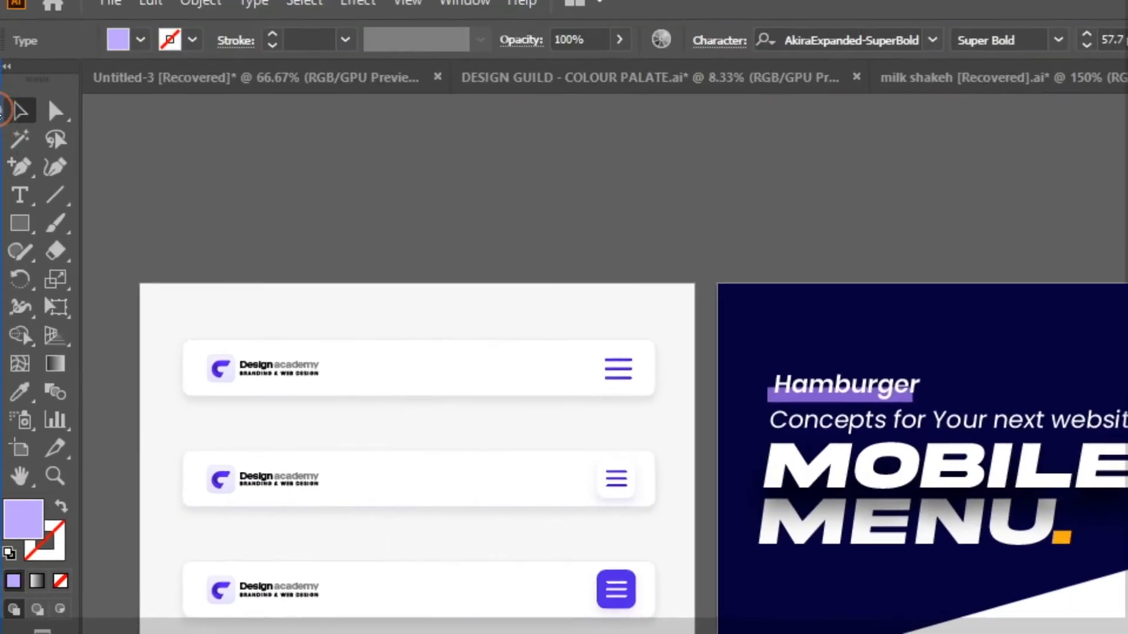
{"action": "left_click_drag", "start_coordinate": [2, 112], "coordinate": [1125, 224]}
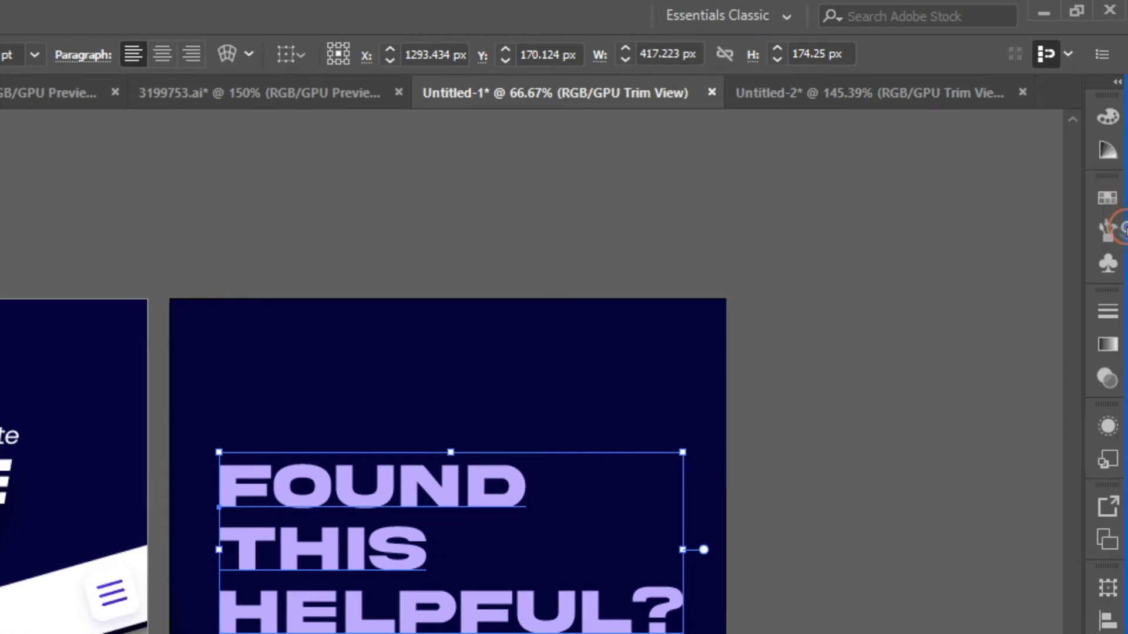
{"action": "left_click_drag", "start_coordinate": [1126, 232], "coordinate": [1126, 235]}
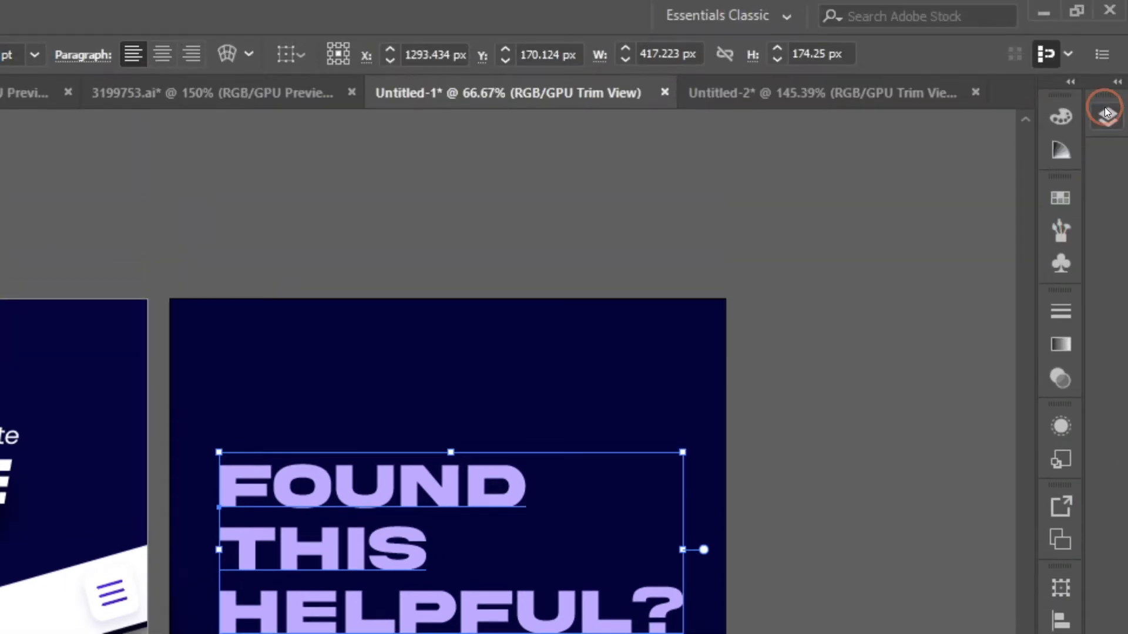
Step: Expand and collapse Layers in its own column, and move its icon back below Pathfinder in the strip
{"action": "left_click", "coordinate": [1107, 113]}
{"action": "left_click", "coordinate": [1099, 124]}
{"action": "left_click", "coordinate": [1101, 120]}
{"action": "left_click", "coordinate": [1101, 119]}
{"action": "left_click_drag", "start_coordinate": [1105, 119], "coordinate": [1108, 317]}
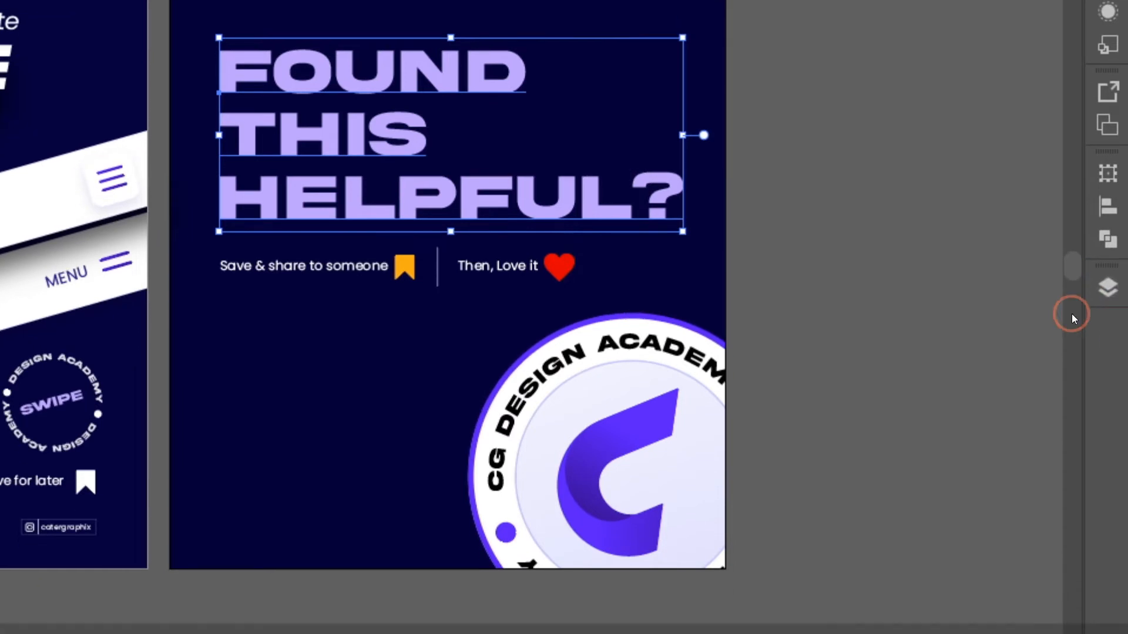
Step: Dock the Layers panel as an expanded full-height column and highlight the layer entry of the FOUND THIS HELPFUL? text
{"action": "left_click", "coordinate": [1107, 318]}
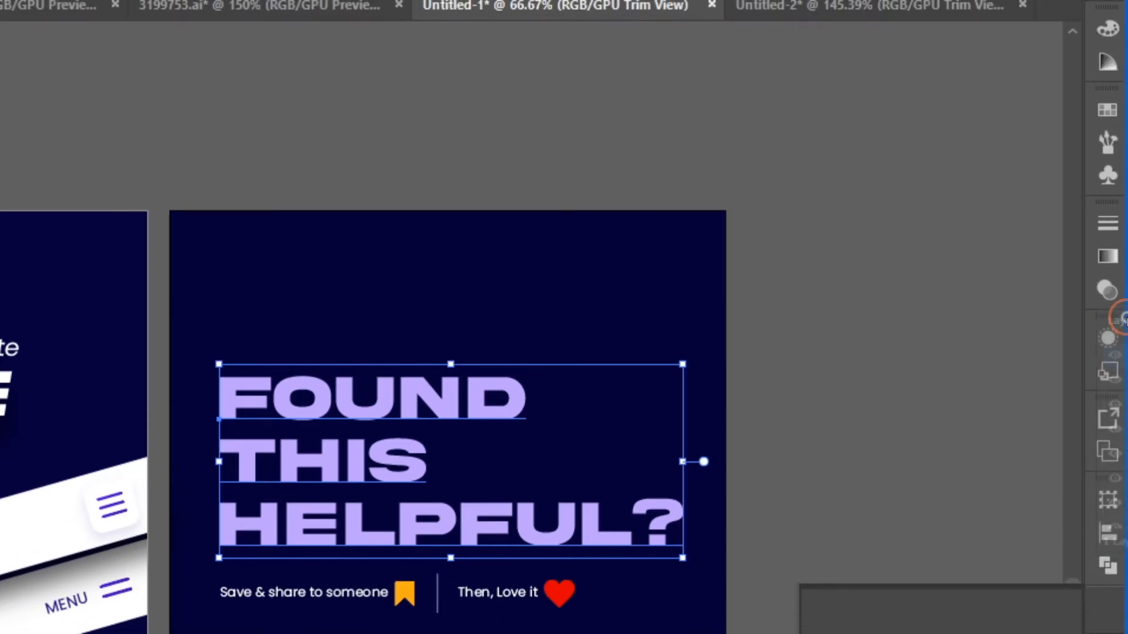
{"action": "left_click", "coordinate": [1119, 320]}
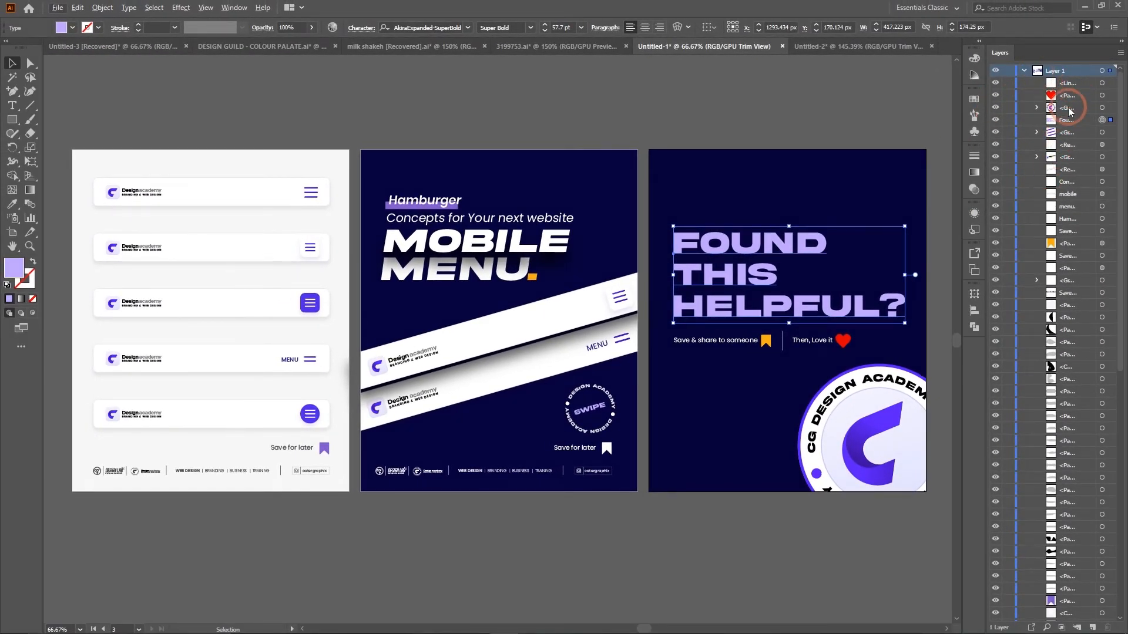
{"action": "scroll", "coordinate": [1087, 334], "scroll_direction": "down", "scroll_amount": 9}
{"action": "scroll", "coordinate": [1081, 328], "scroll_direction": "up", "scroll_amount": 9}
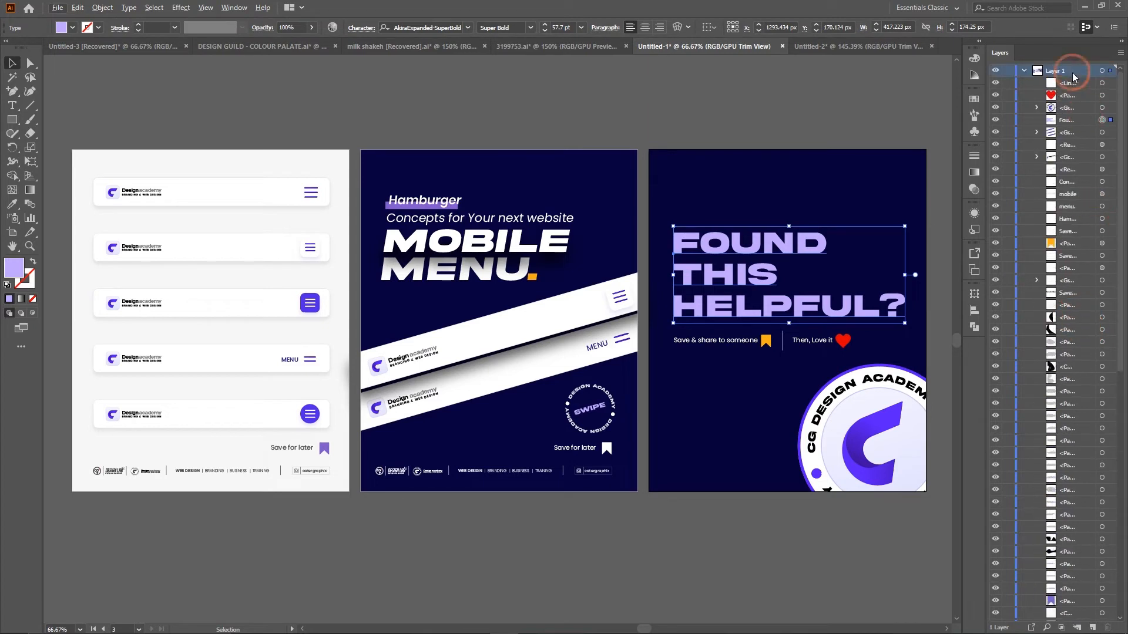
{"action": "left_click_drag", "start_coordinate": [1085, 122], "coordinate": [1089, 123]}
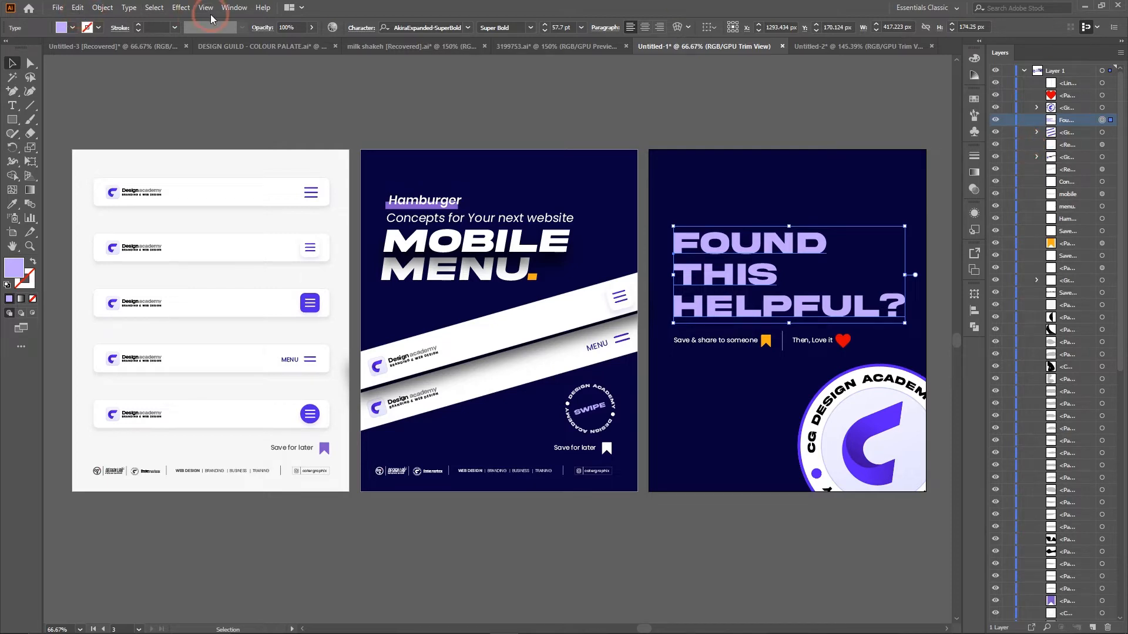
Step: Show the Properties panel grouped with Layers
{"action": "left_click", "coordinate": [232, 8]}
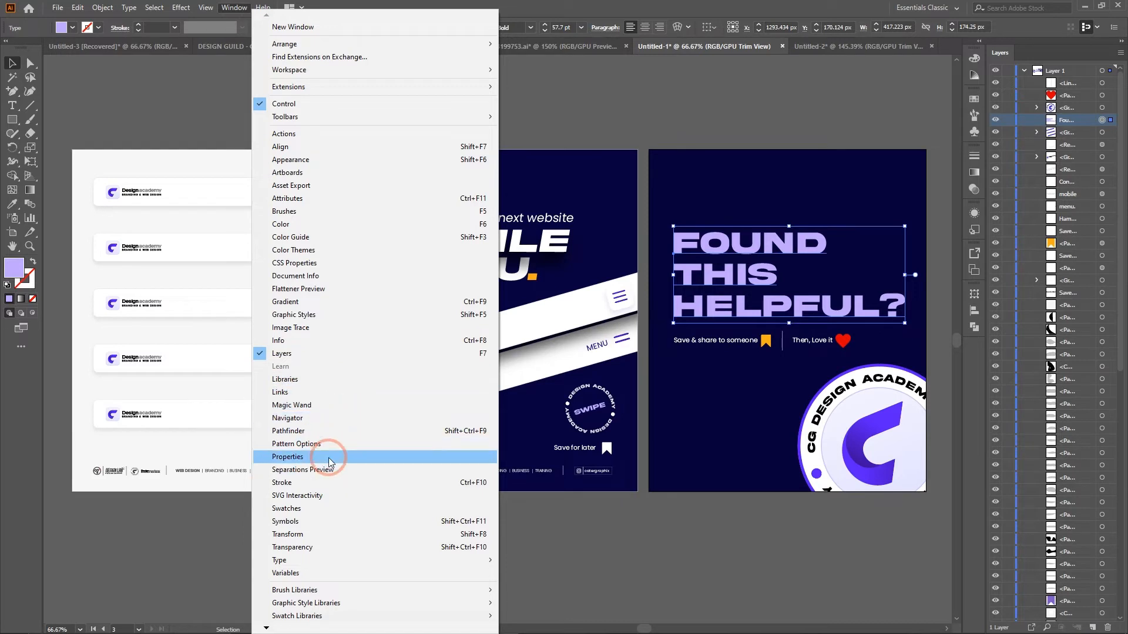
{"action": "left_click", "coordinate": [344, 456]}
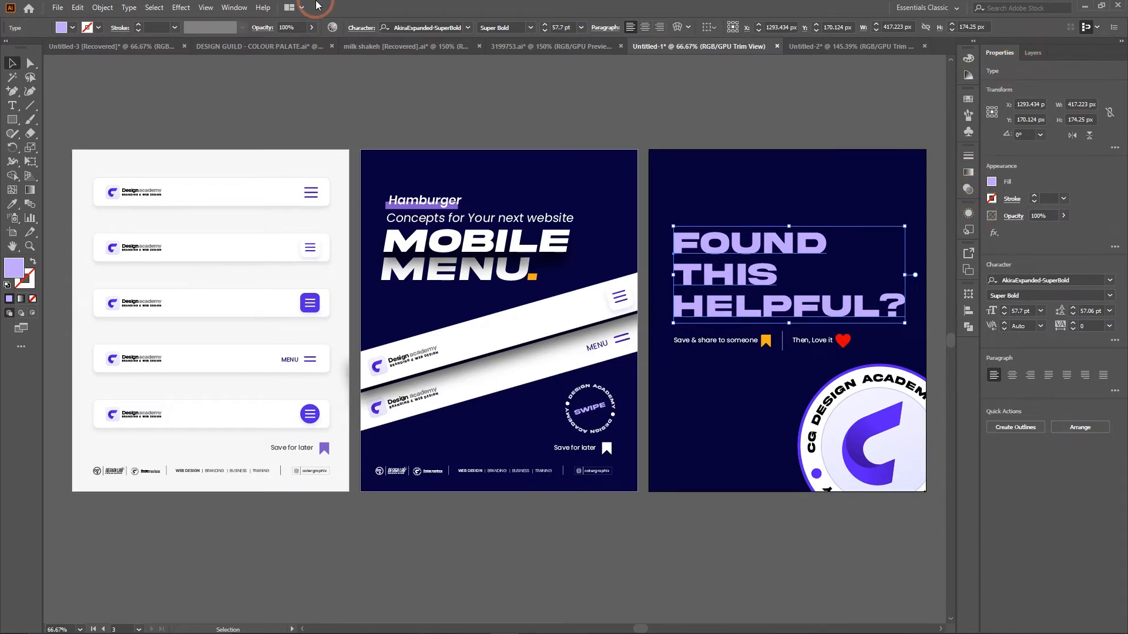
Step: Open the Stroke panel and dock it as a tab beside Properties and Layers, collapsing the remaining Gradient and Transparency group
{"action": "left_click", "coordinate": [233, 7]}
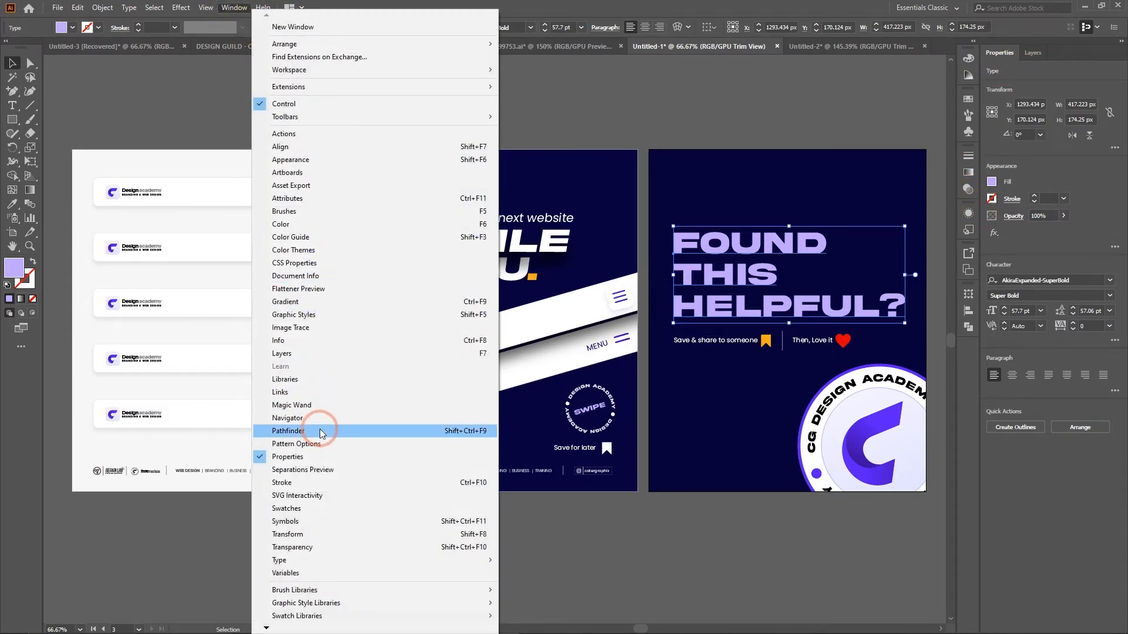
{"action": "left_click", "coordinate": [288, 482]}
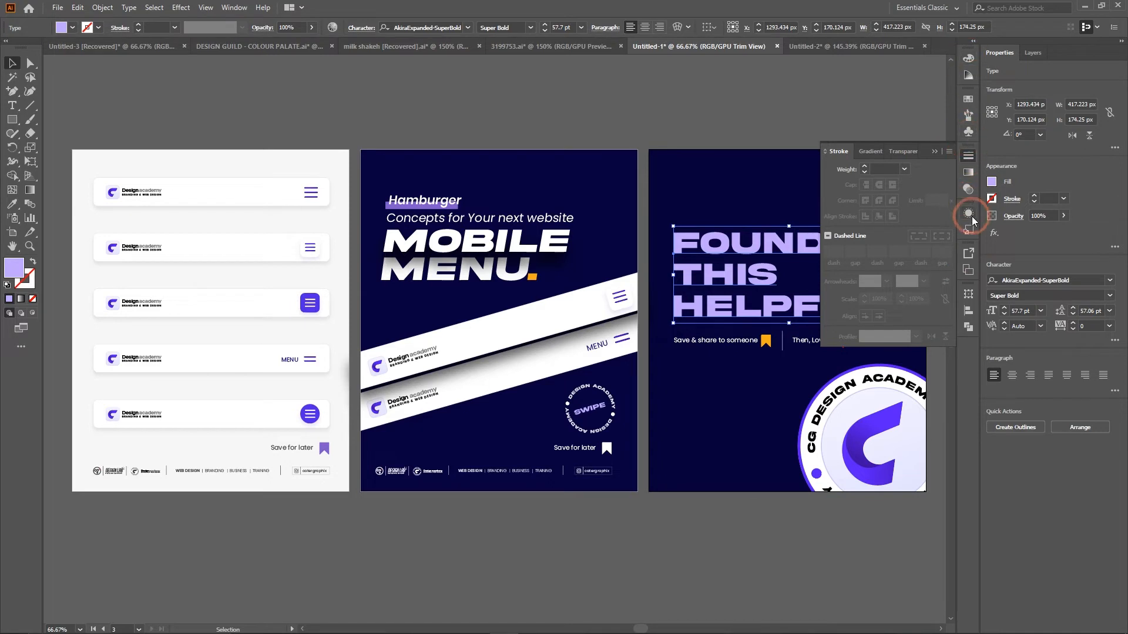
{"action": "left_click", "coordinate": [934, 151]}
{"action": "left_click", "coordinate": [968, 155]}
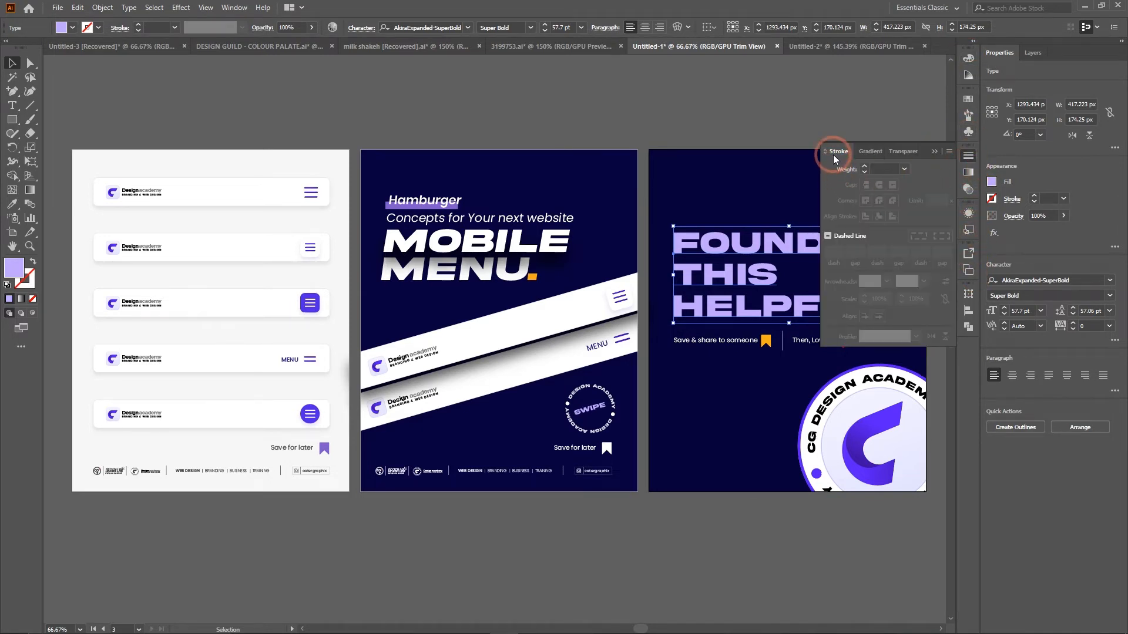
{"action": "mouse_move", "coordinate": [841, 154]}
{"action": "left_mouse_down"}
{"action": "mouse_move", "coordinate": [906, 113]}
{"action": "mouse_move", "coordinate": [1035, 76]}
{"action": "mouse_move", "coordinate": [1055, 56]}
{"action": "mouse_move", "coordinate": [1123, 95]}
{"action": "mouse_move", "coordinate": [1071, 55]}
{"action": "left_mouse_up"}
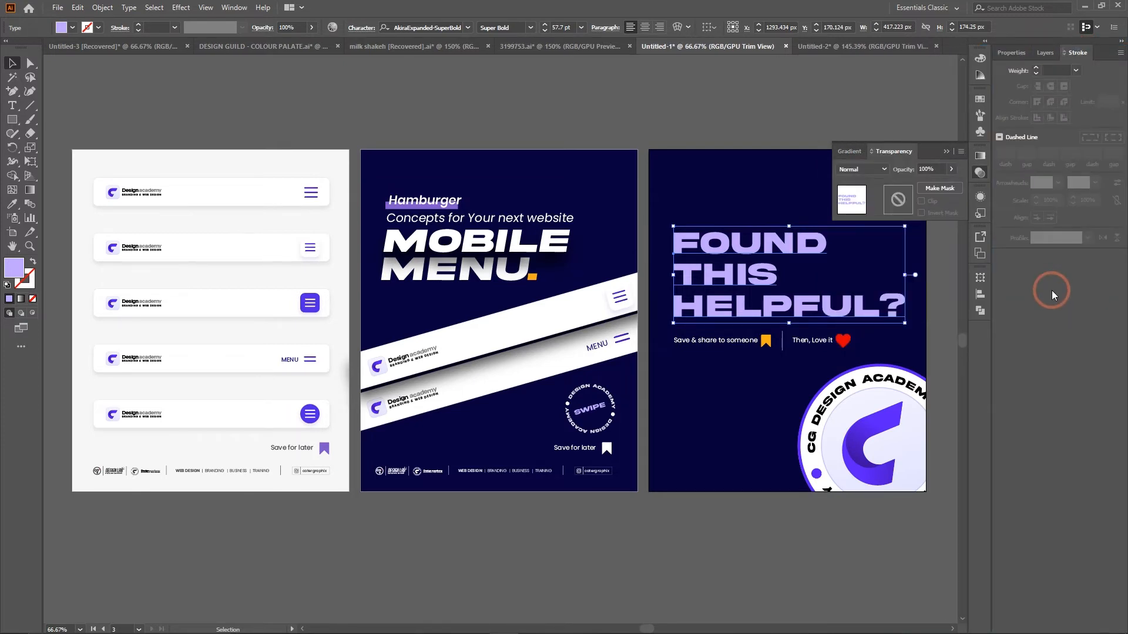
{"action": "left_click", "coordinate": [962, 144]}
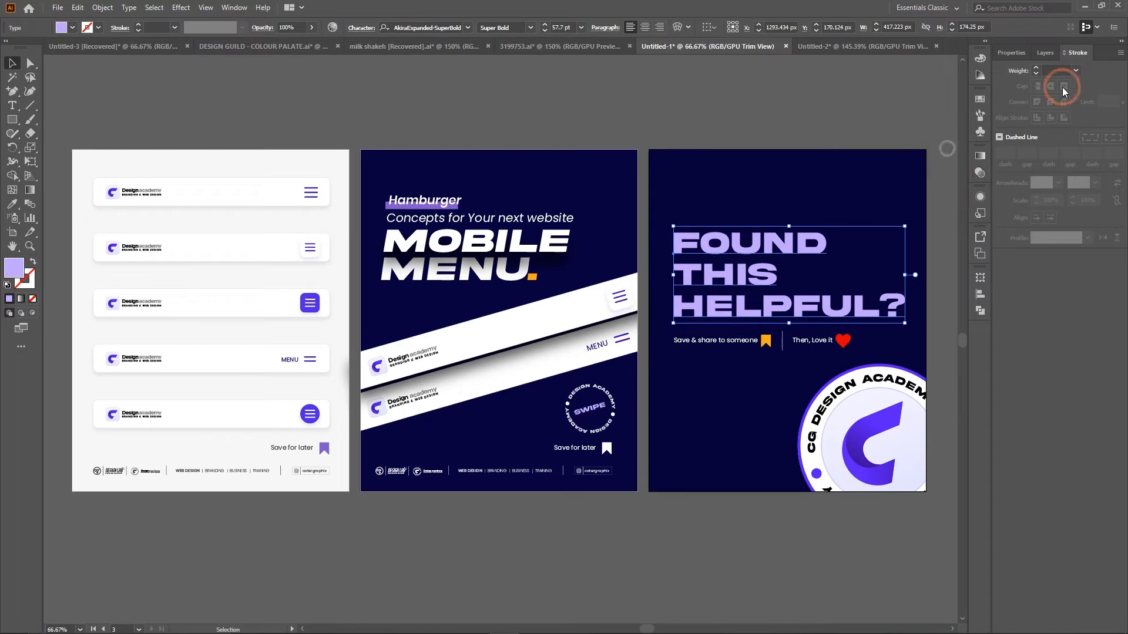
Step: View the Layers and Properties panels in the docked group and return to Stroke
{"action": "left_click", "coordinate": [1050, 56]}
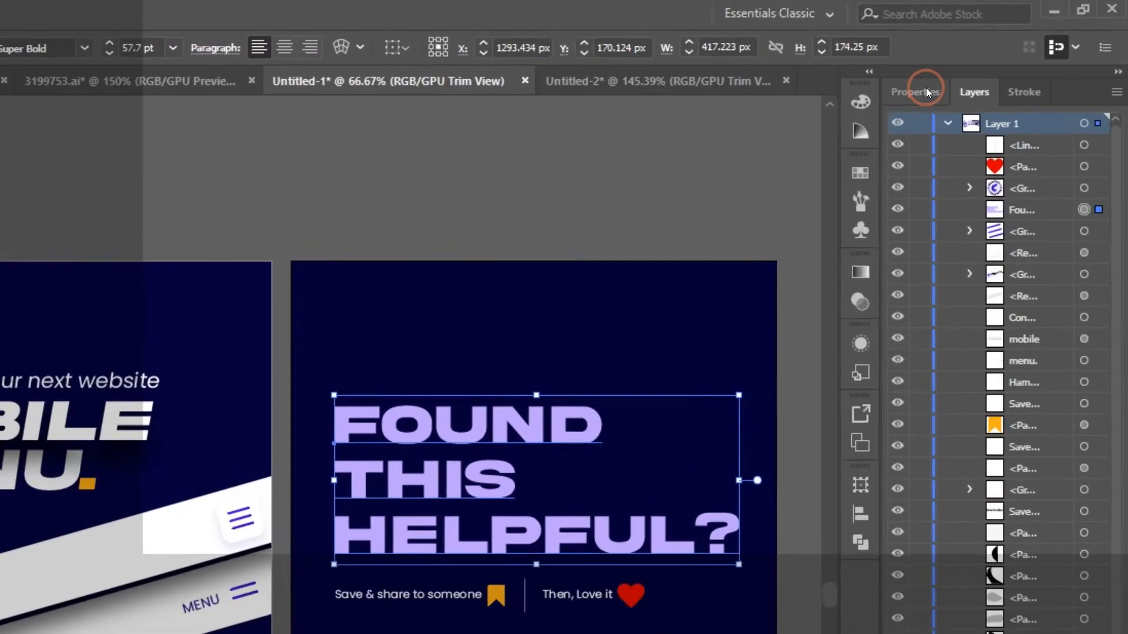
{"action": "left_click", "coordinate": [1006, 53]}
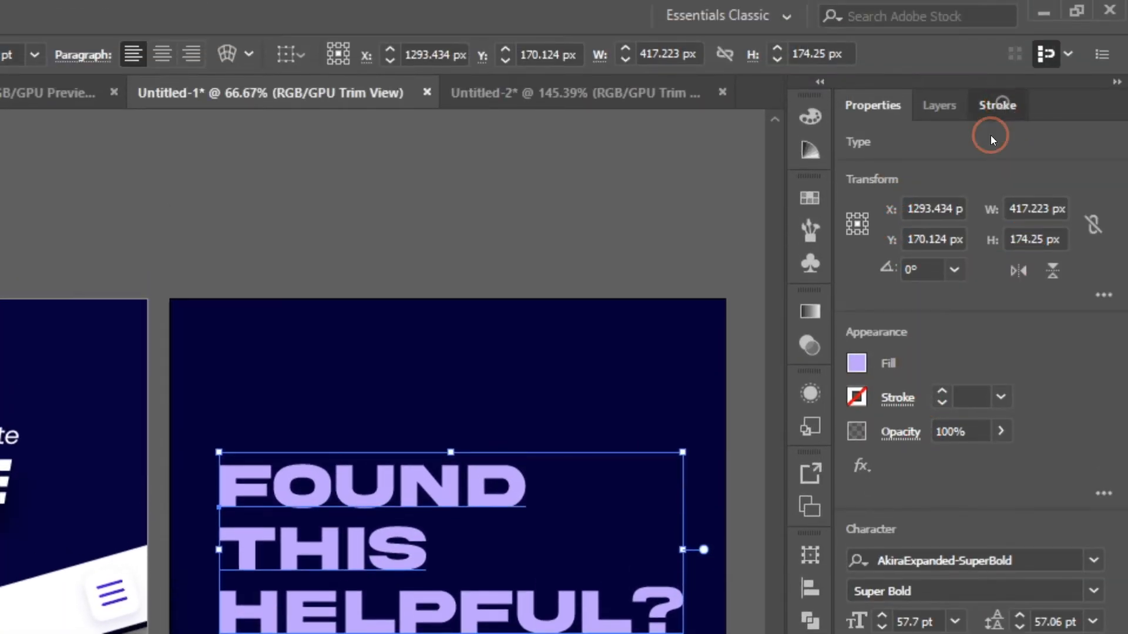
{"action": "left_click", "coordinate": [997, 105]}
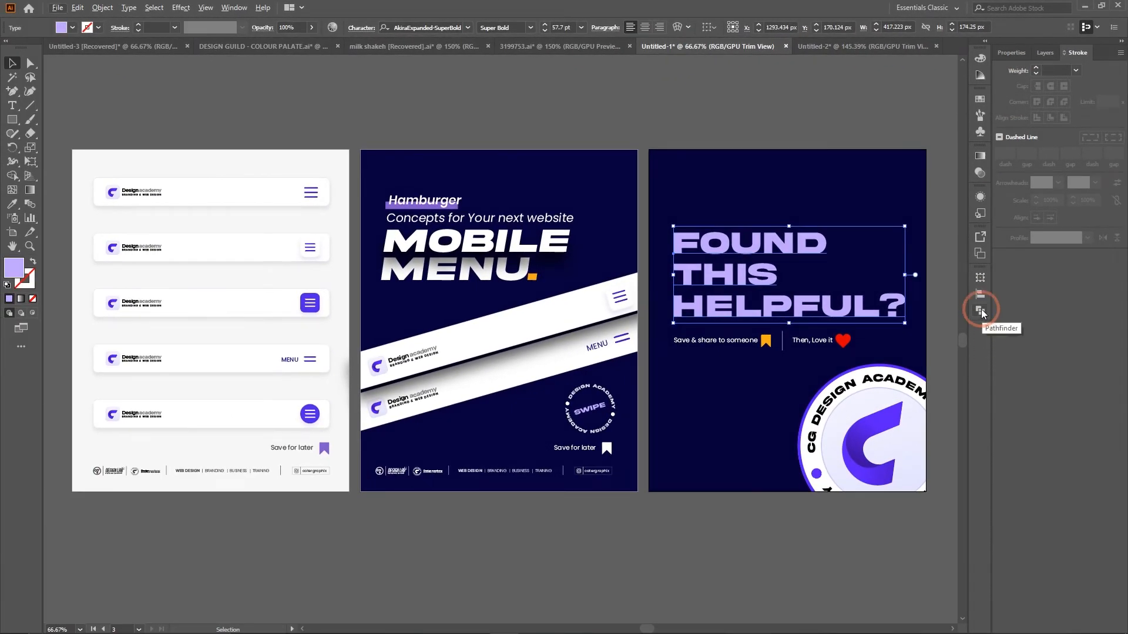
Step: Expand the Transform, Align and Pathfinder group from the icon strip to view it, and collapse it again
{"action": "left_click", "coordinate": [980, 278]}
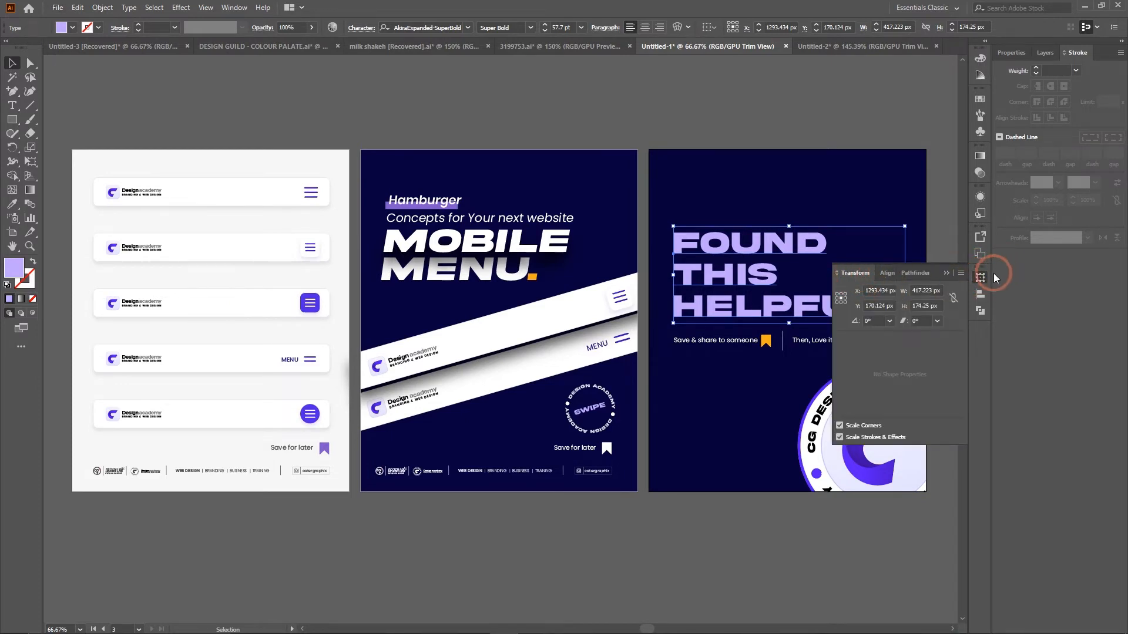
{"action": "left_click", "coordinate": [947, 275]}
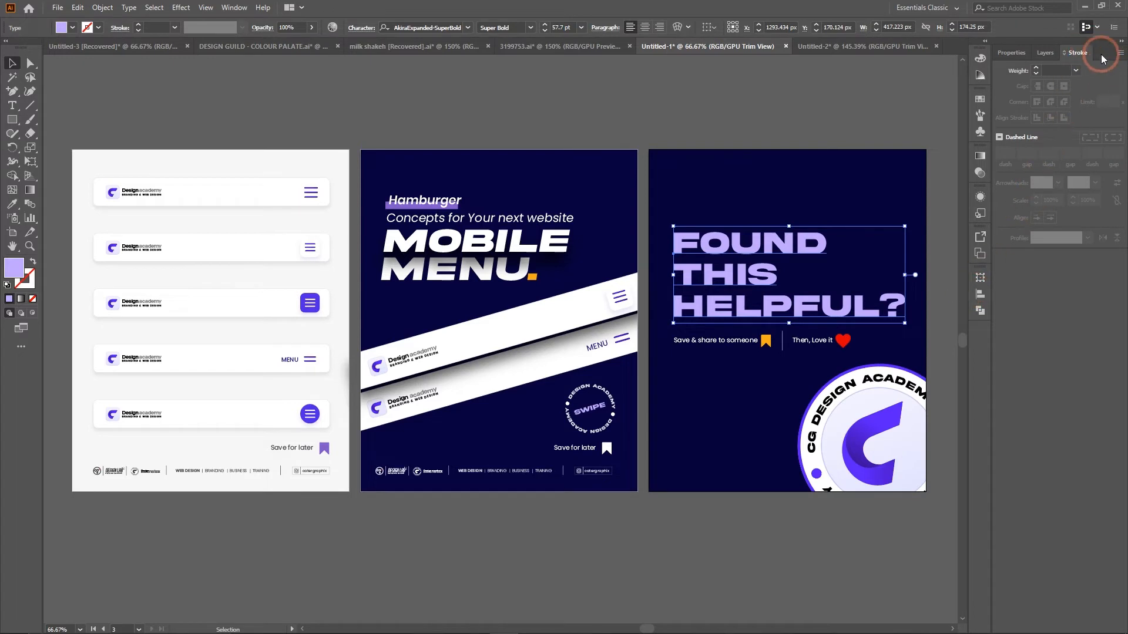
{"action": "left_click", "coordinate": [981, 278]}
{"action": "left_click", "coordinate": [984, 281]}
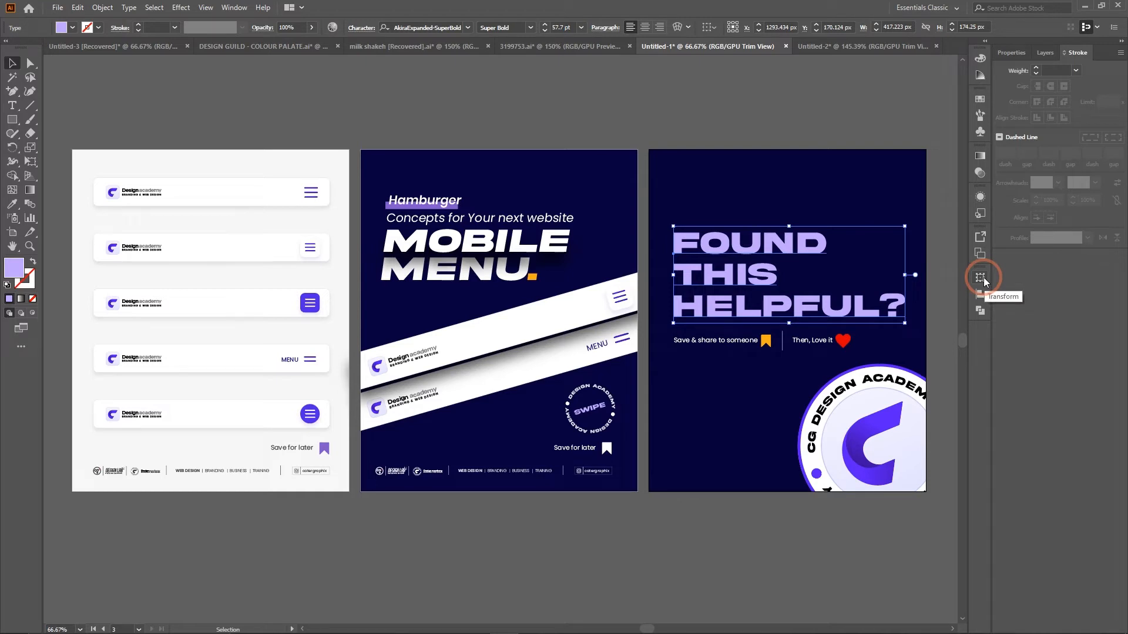
Step: Open the Transform panel and dock it as a tab beside Stroke, collapsing the remaining Align and Pathfinder group
{"action": "left_click", "coordinate": [229, 7]}
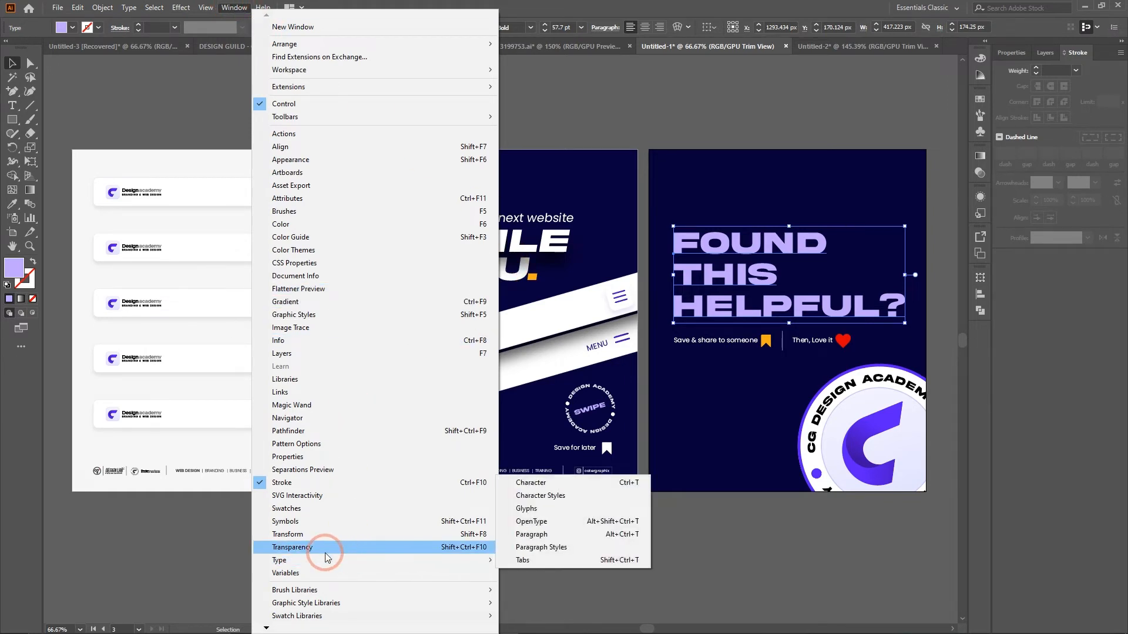
{"action": "left_click", "coordinate": [288, 534]}
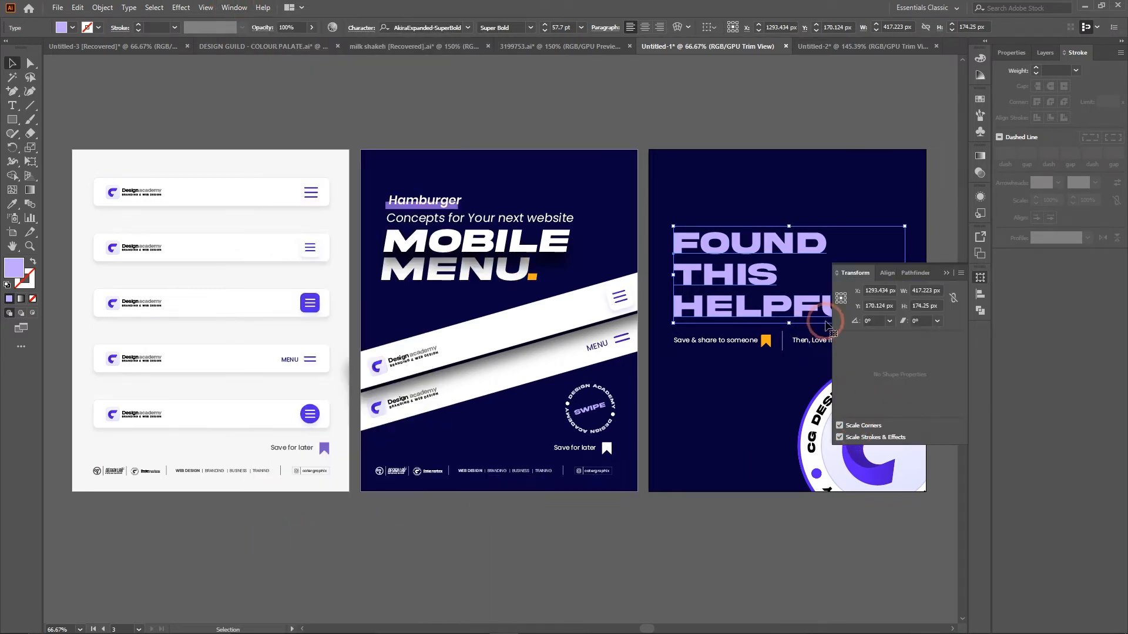
{"action": "mouse_move", "coordinate": [855, 274]}
{"action": "left_mouse_down"}
{"action": "mouse_move", "coordinate": [1051, 66]}
{"action": "mouse_move", "coordinate": [1080, 56]}
{"action": "mouse_move", "coordinate": [1104, 68]}
{"action": "left_mouse_up"}
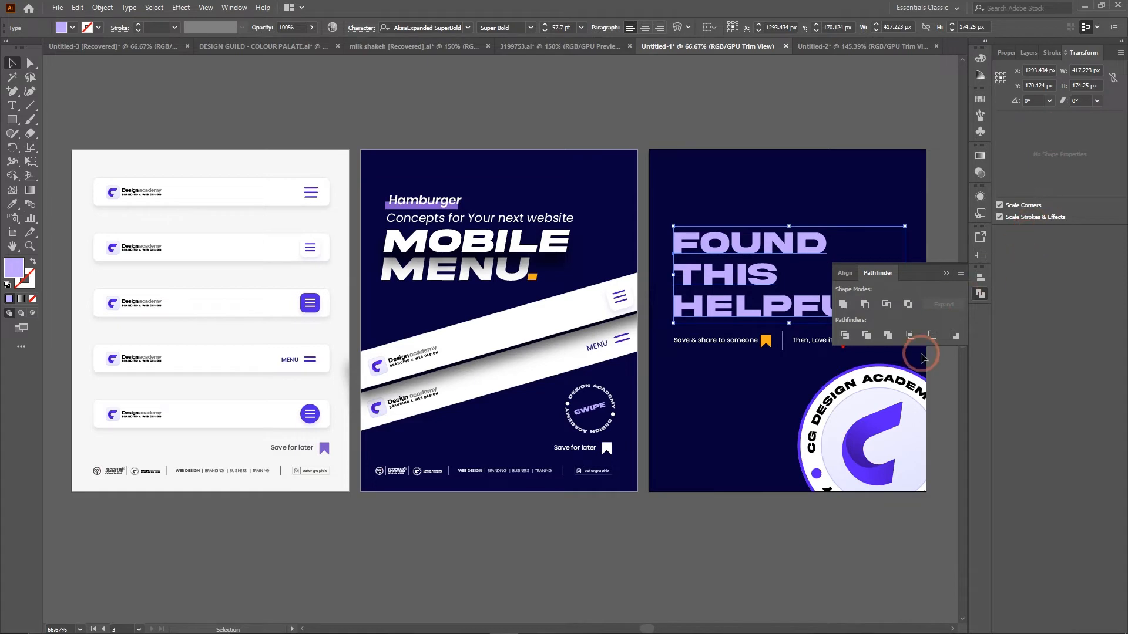
{"action": "left_click", "coordinate": [848, 279]}
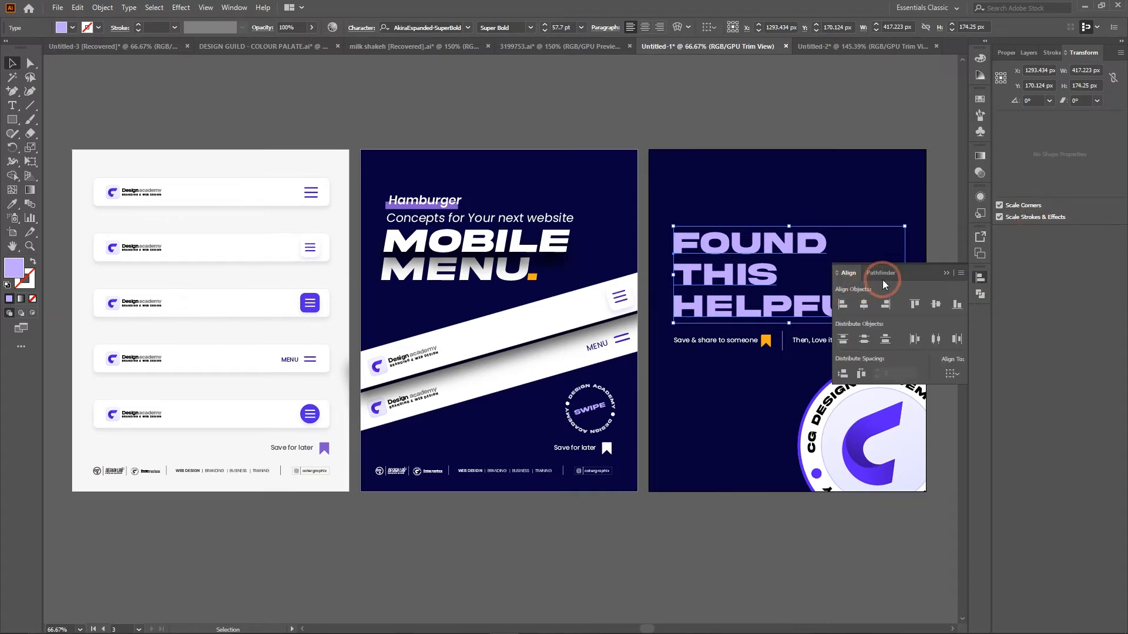
{"action": "left_click", "coordinate": [948, 275]}
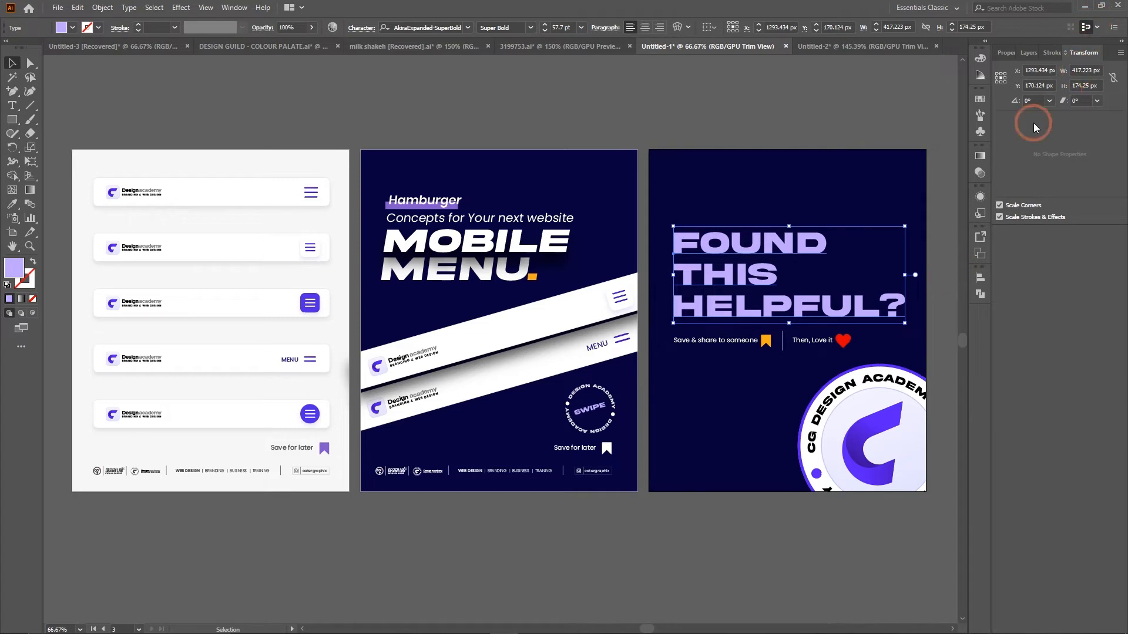
Step: Show the Properties panel and move the Transform panel out of its group into the icon strip below Pathfinder
{"action": "left_click", "coordinate": [1002, 53]}
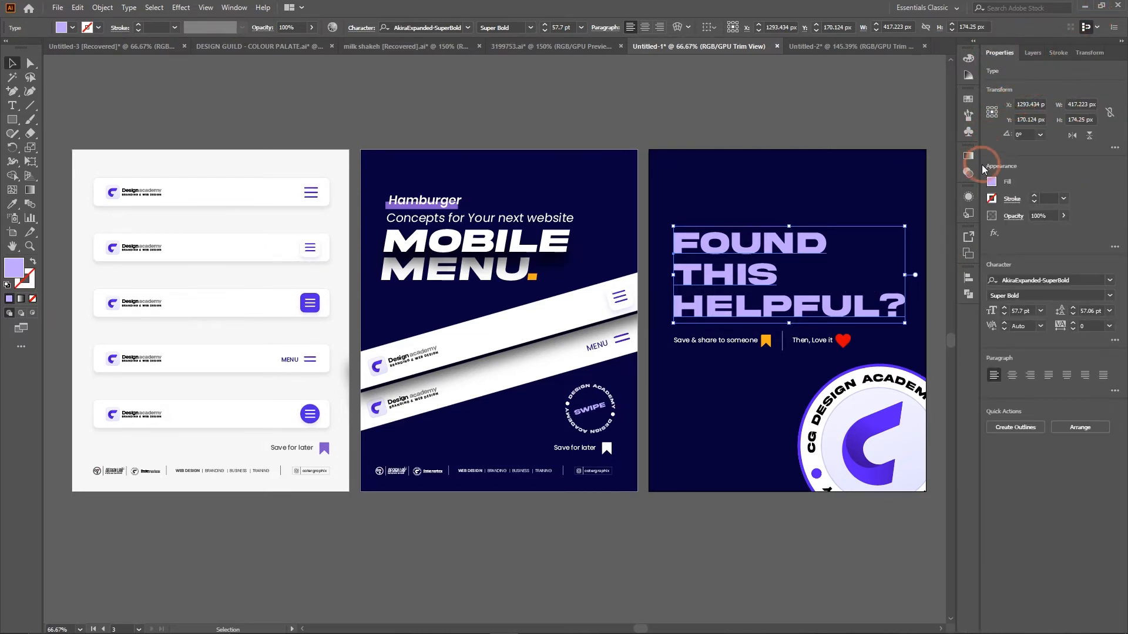
{"action": "left_click_drag", "start_coordinate": [950, 184], "coordinate": [982, 168]}
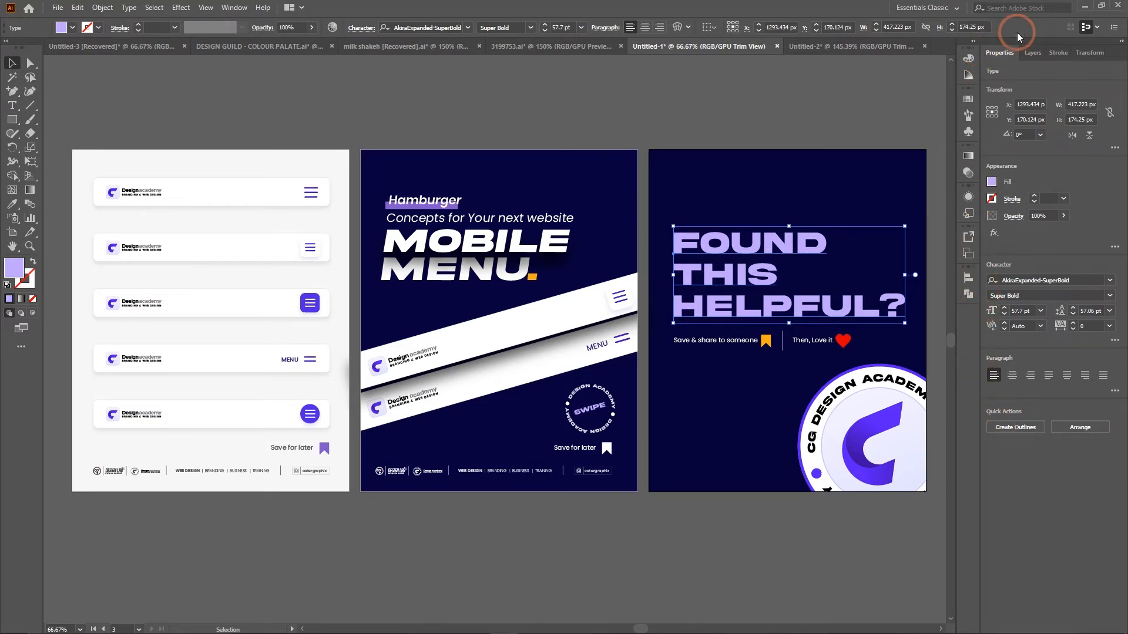
{"action": "left_click_drag", "start_coordinate": [1087, 53], "coordinate": [964, 325]}
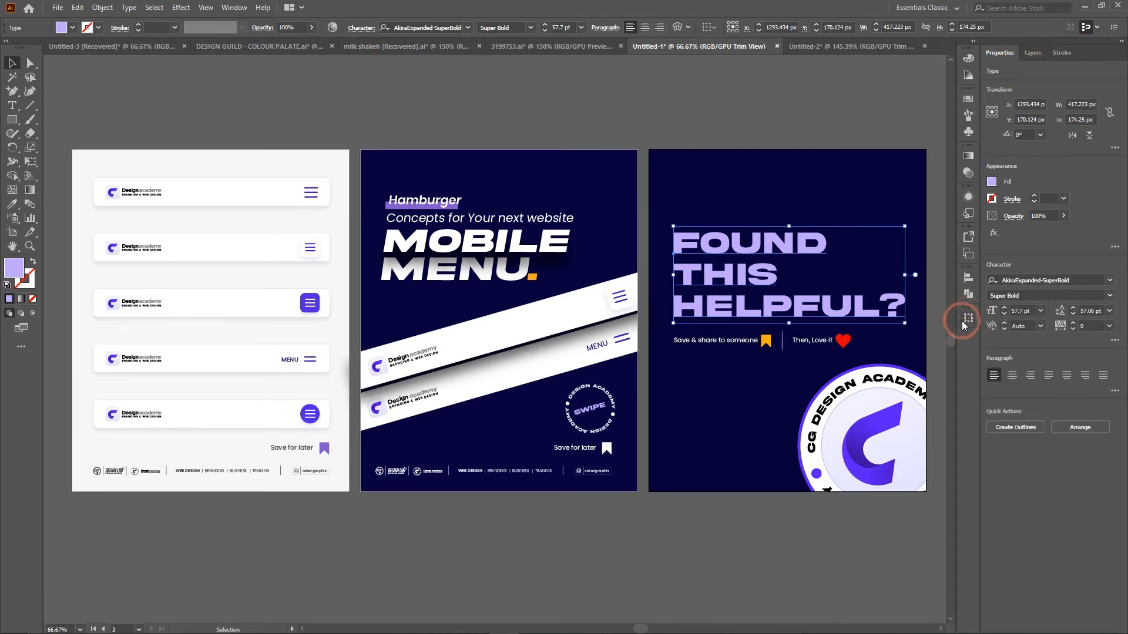
Step: View Layers, return to Properties, and collapse the Properties, Layers and Stroke group to icons before expanding it again
{"action": "left_click", "coordinate": [1032, 53]}
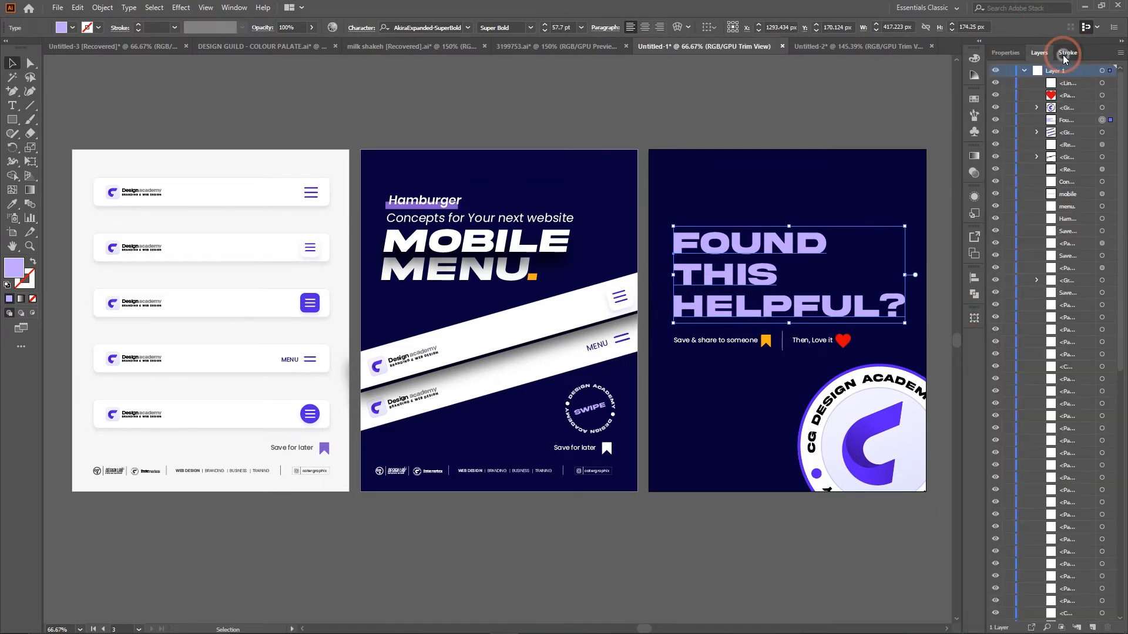
{"action": "left_click", "coordinate": [999, 52]}
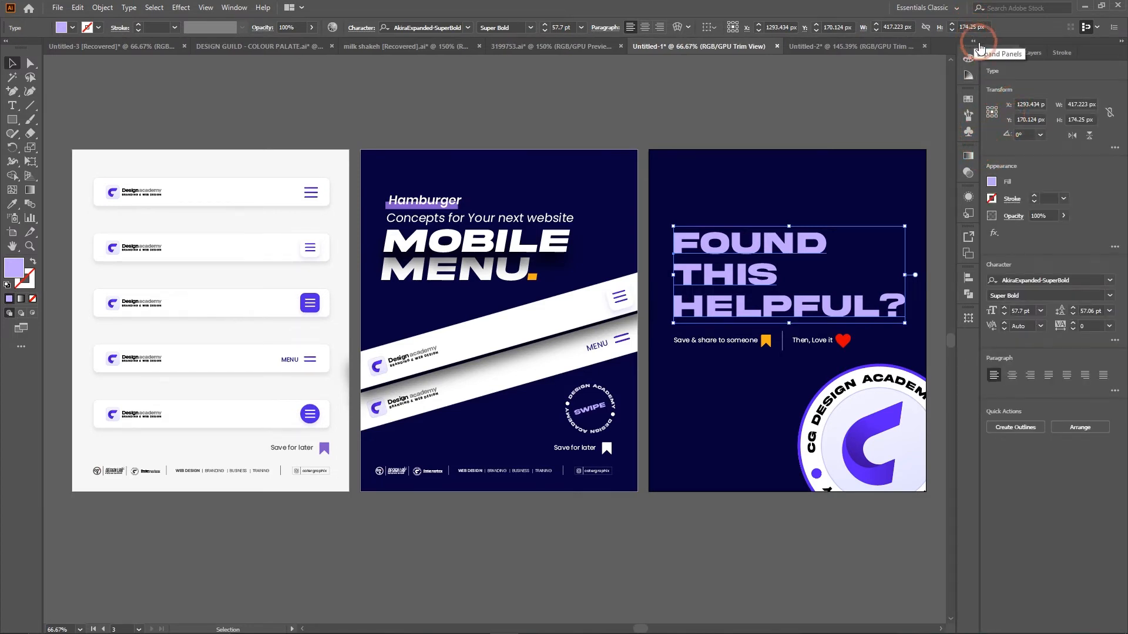
{"action": "left_click", "coordinate": [1122, 41]}
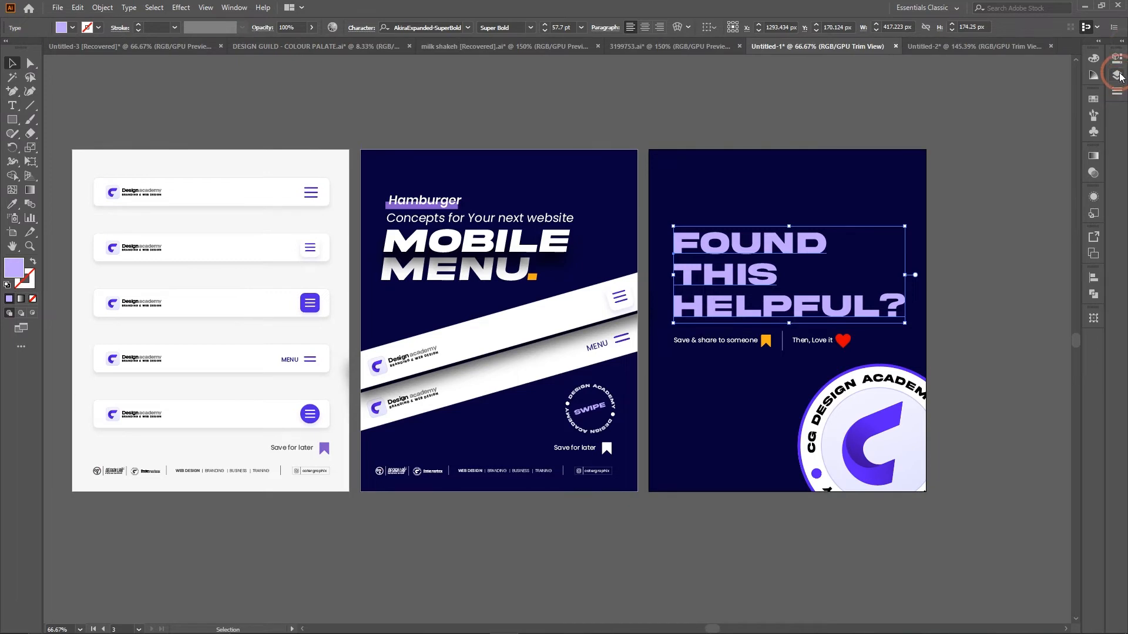
{"action": "left_click", "coordinate": [1122, 41]}
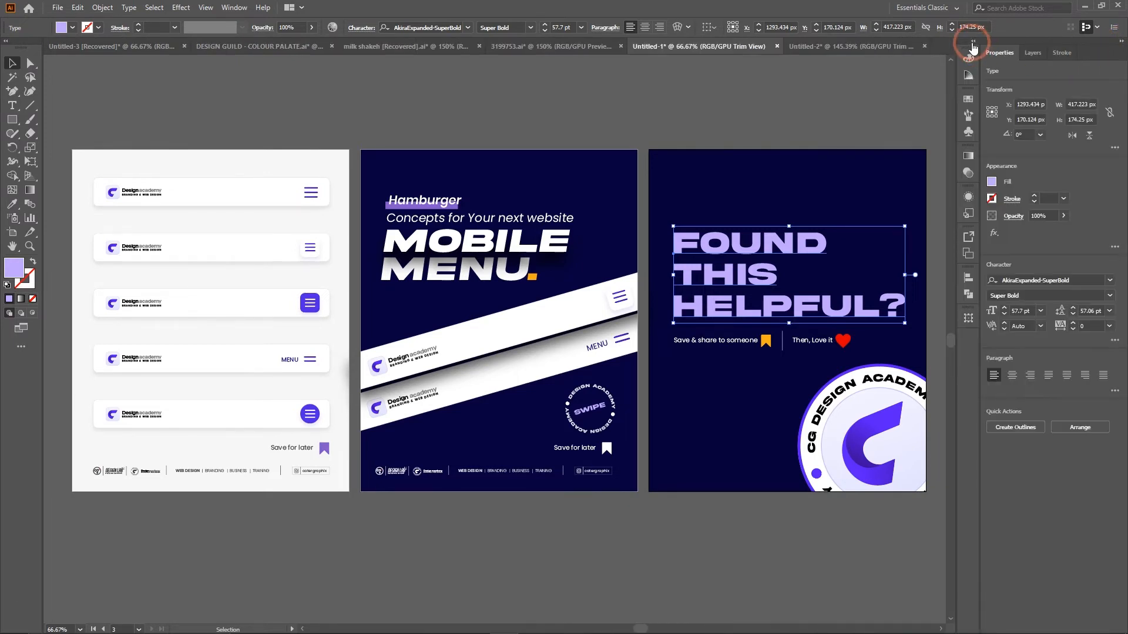
Step: Expand the icon strip into full panels, view Asset Export in place of Artboards, and collapse the strip again
{"action": "left_click", "coordinate": [972, 42]}
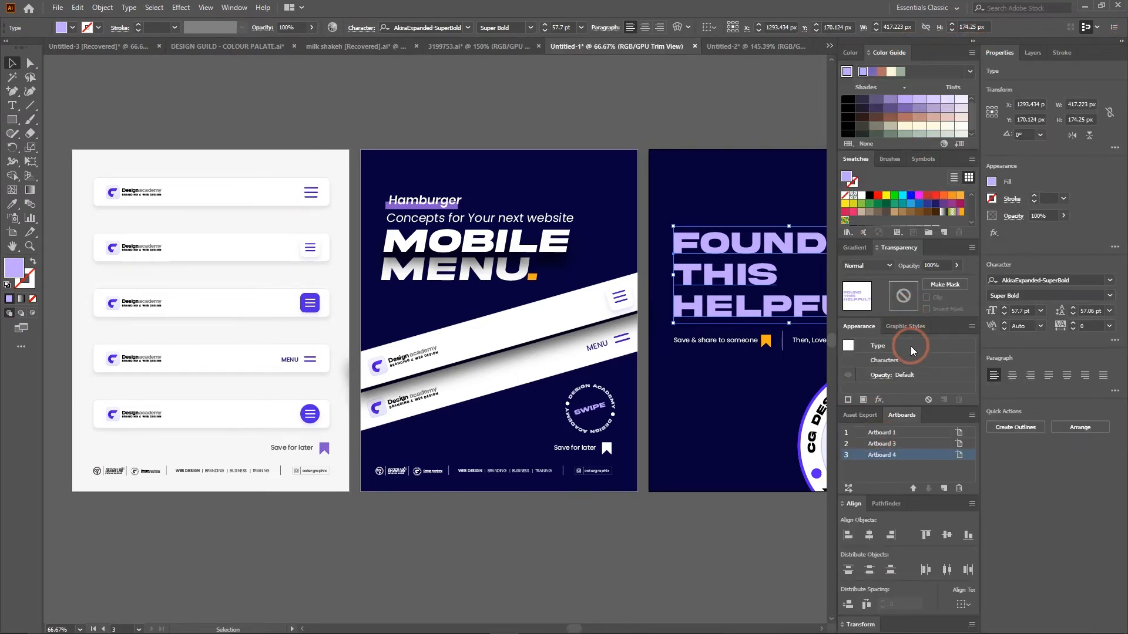
{"action": "scroll", "coordinate": [916, 332], "scroll_direction": "down", "scroll_amount": 3}
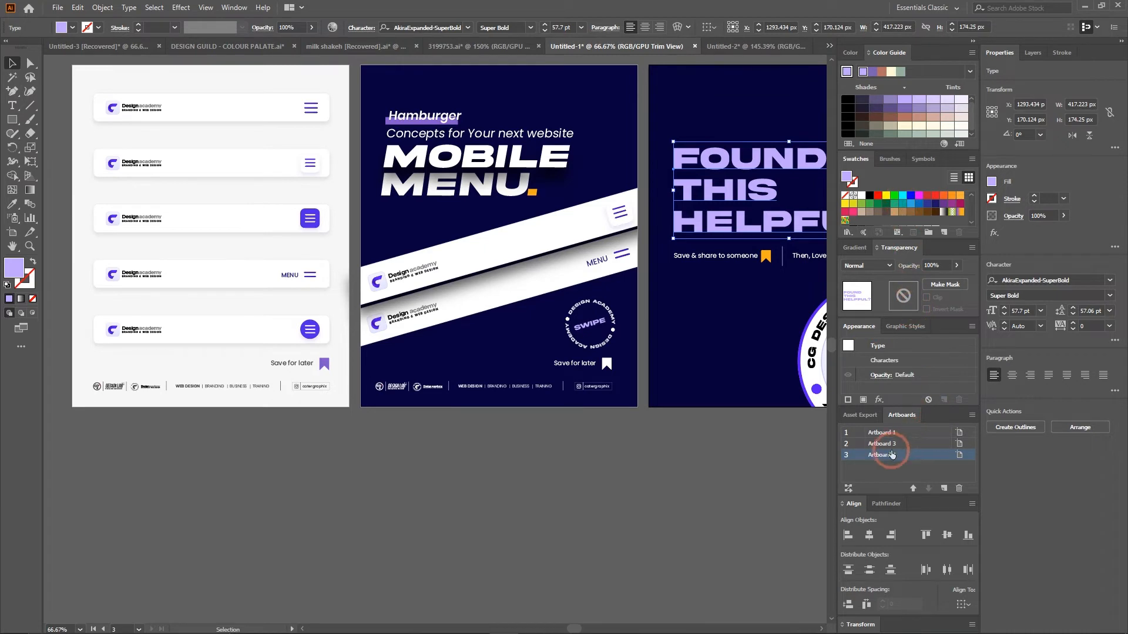
{"action": "left_click", "coordinate": [863, 414]}
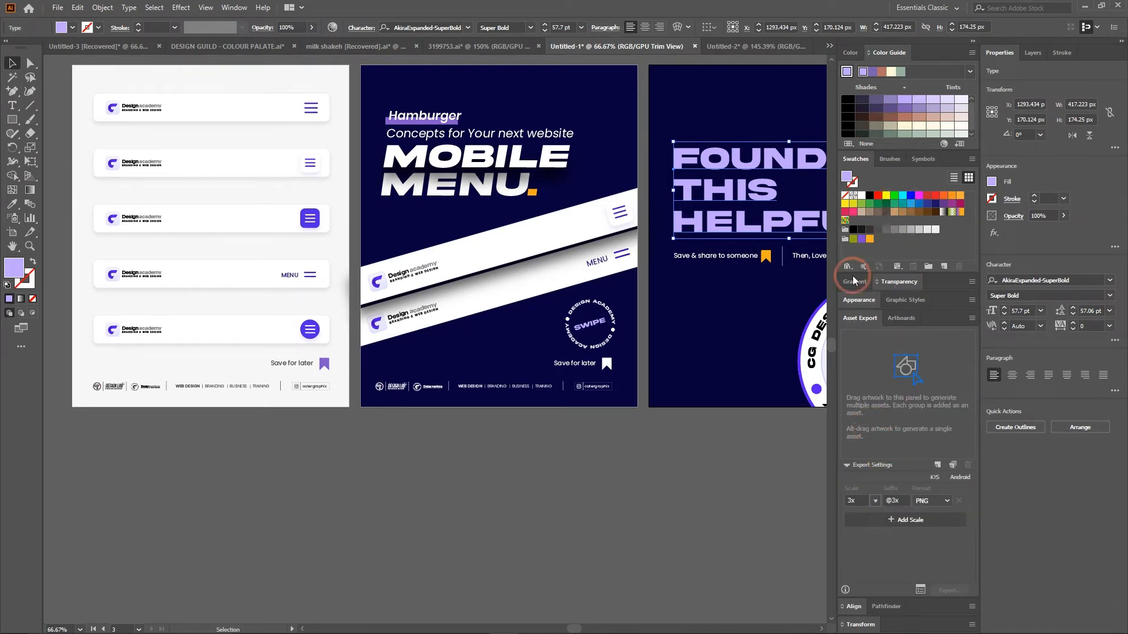
{"action": "left_click", "coordinate": [972, 41]}
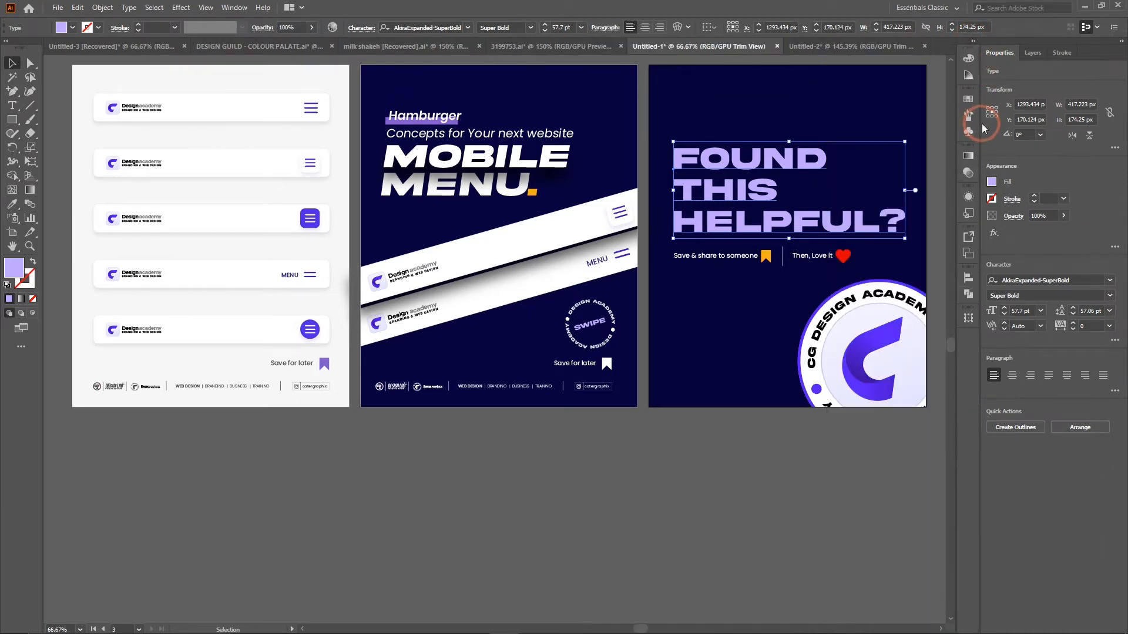
Step: View the Transform panel from the icon strip and collapse it again
{"action": "scroll", "coordinate": [814, 263], "scroll_direction": "up", "scroll_amount": 4}
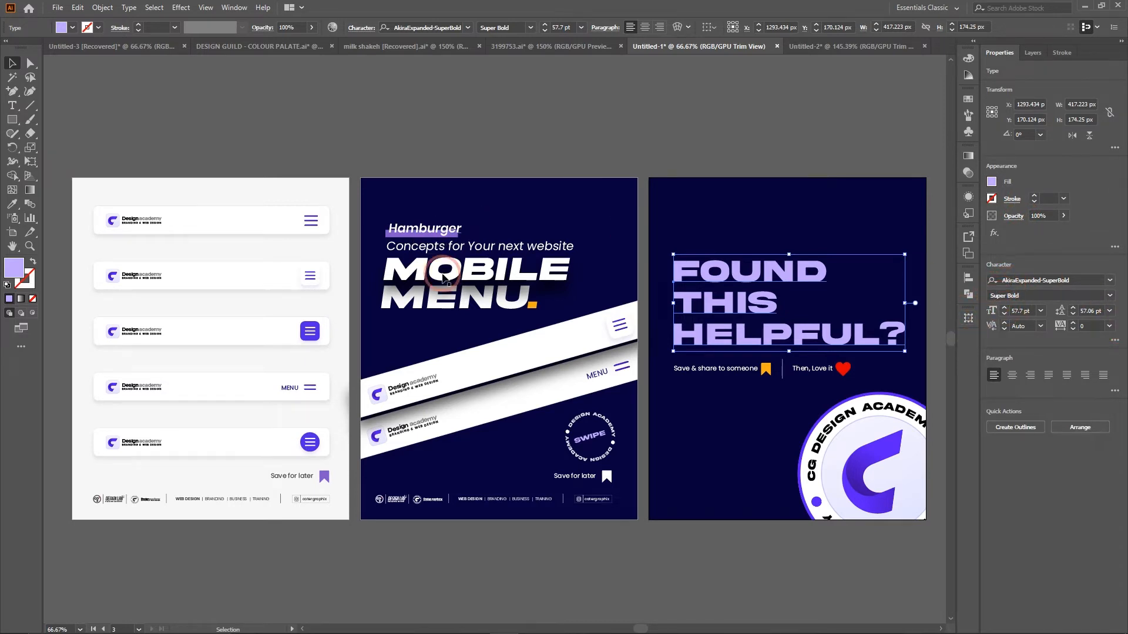
{"action": "left_click", "coordinate": [968, 318]}
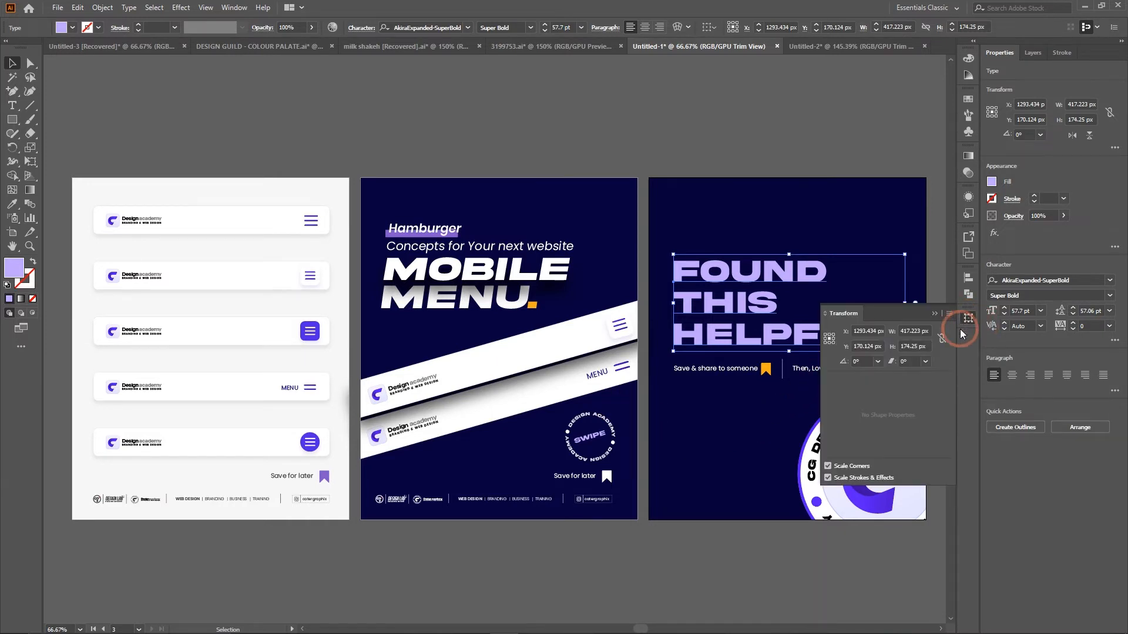
{"action": "left_click", "coordinate": [935, 313]}
Step: Select the circular badge and turn off Trim View to examine the artwork extending beyond the artboards
{"action": "left_click", "coordinate": [865, 482]}
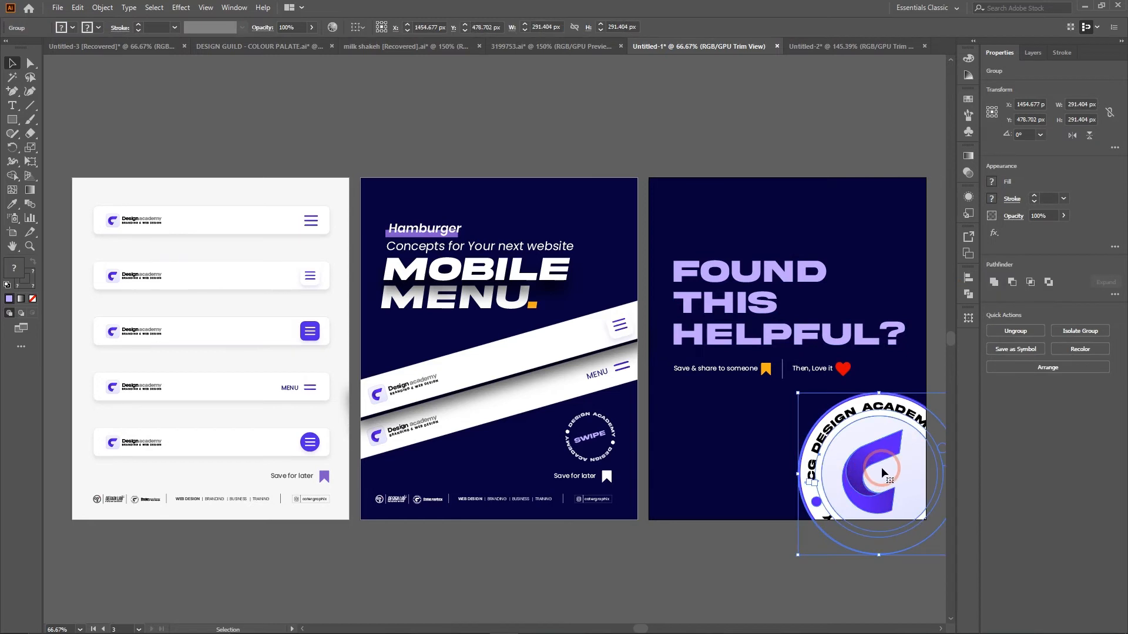
{"action": "left_click", "coordinate": [205, 7]}
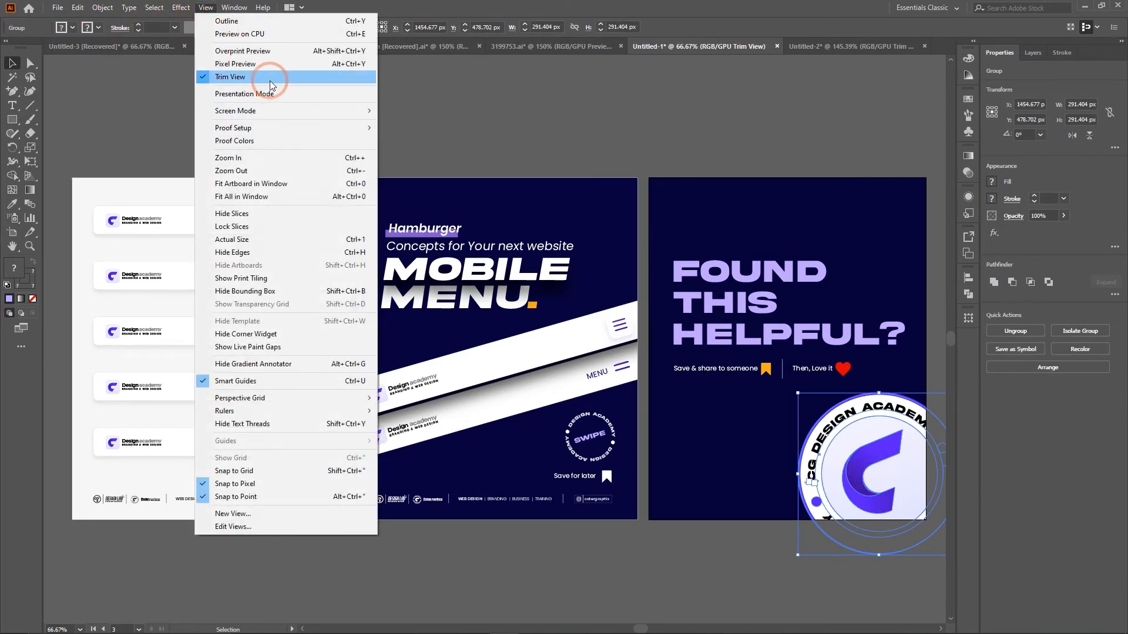
{"action": "left_click", "coordinate": [277, 76]}
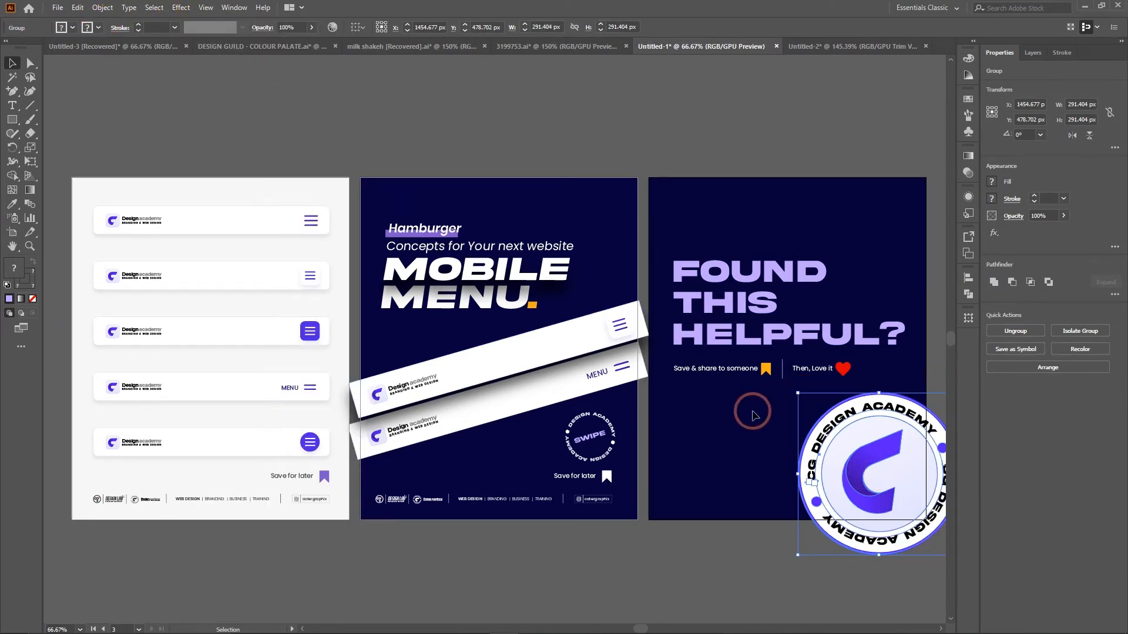
{"action": "scroll", "coordinate": [756, 385], "scroll_direction": "right", "scroll_amount": 3}
{"action": "scroll", "coordinate": [758, 388], "scroll_direction": "left", "scroll_amount": 2}
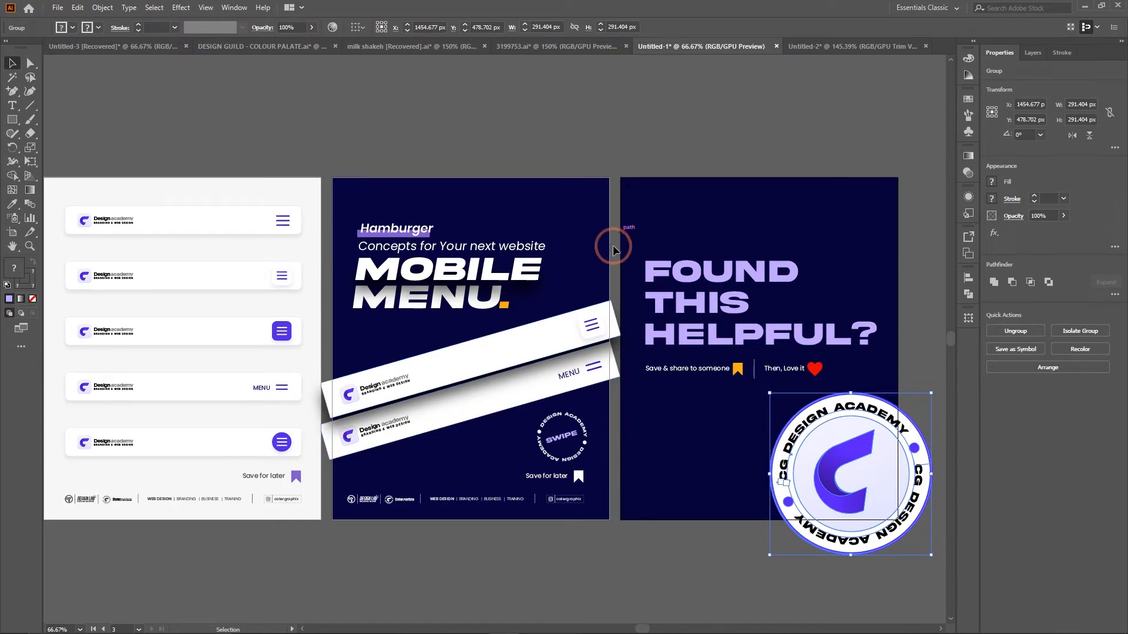
Step: Turn Trim View back on so artwork outside the artboards is hidden, and deselect the badge
{"action": "left_click", "coordinate": [207, 7]}
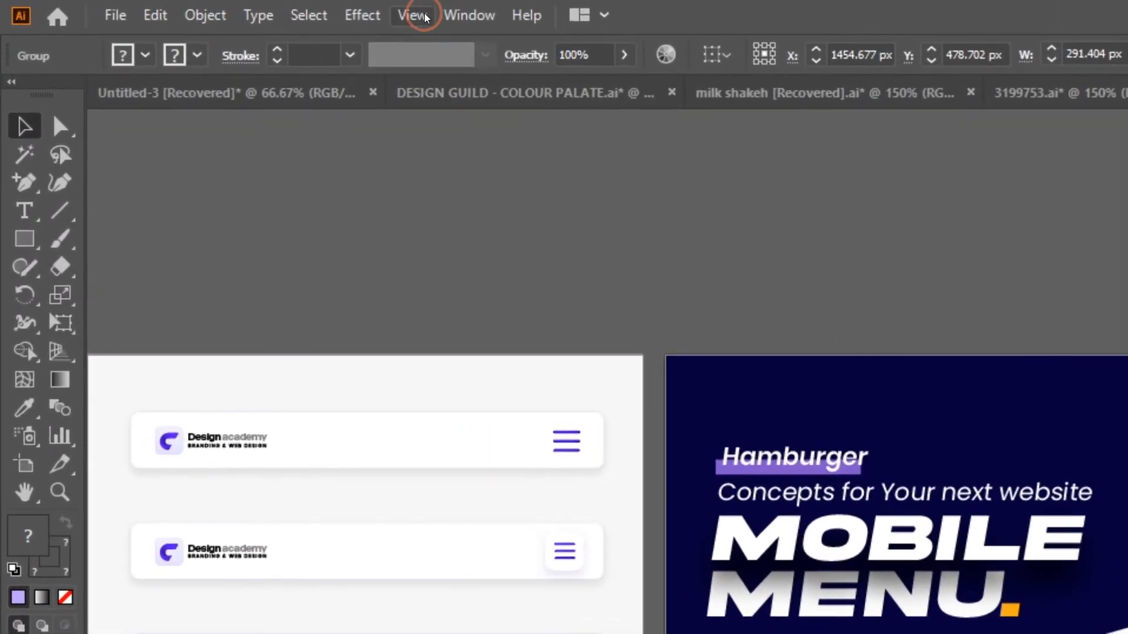
{"action": "left_click", "coordinate": [205, 7]}
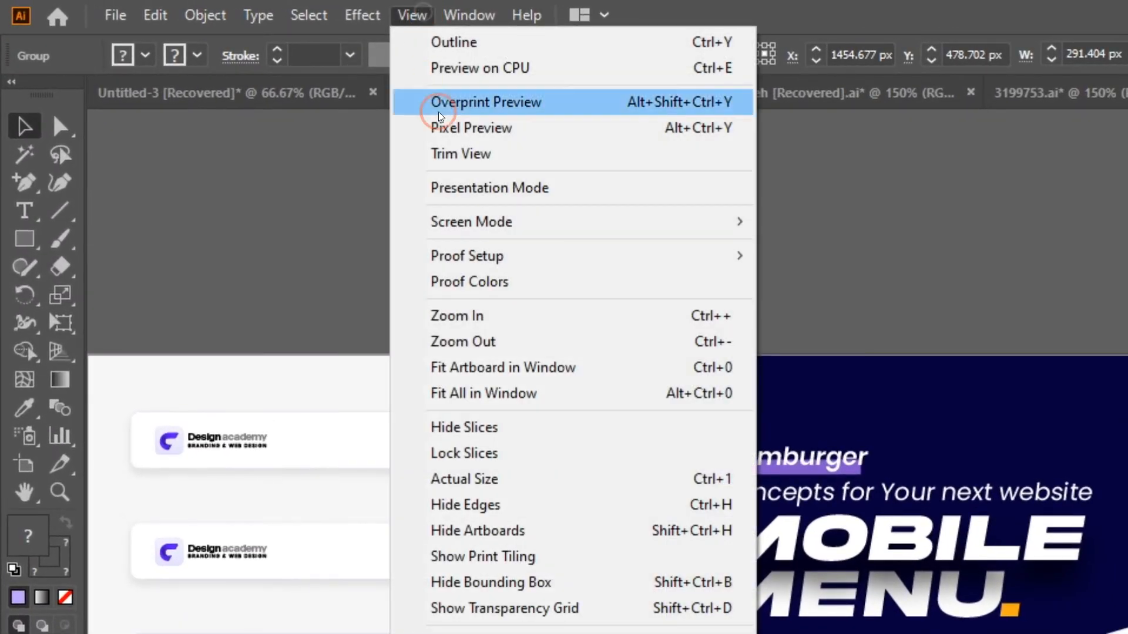
{"action": "left_click", "coordinate": [442, 154]}
{"action": "left_click", "coordinate": [413, 15]}
{"action": "left_click", "coordinate": [474, 160]}
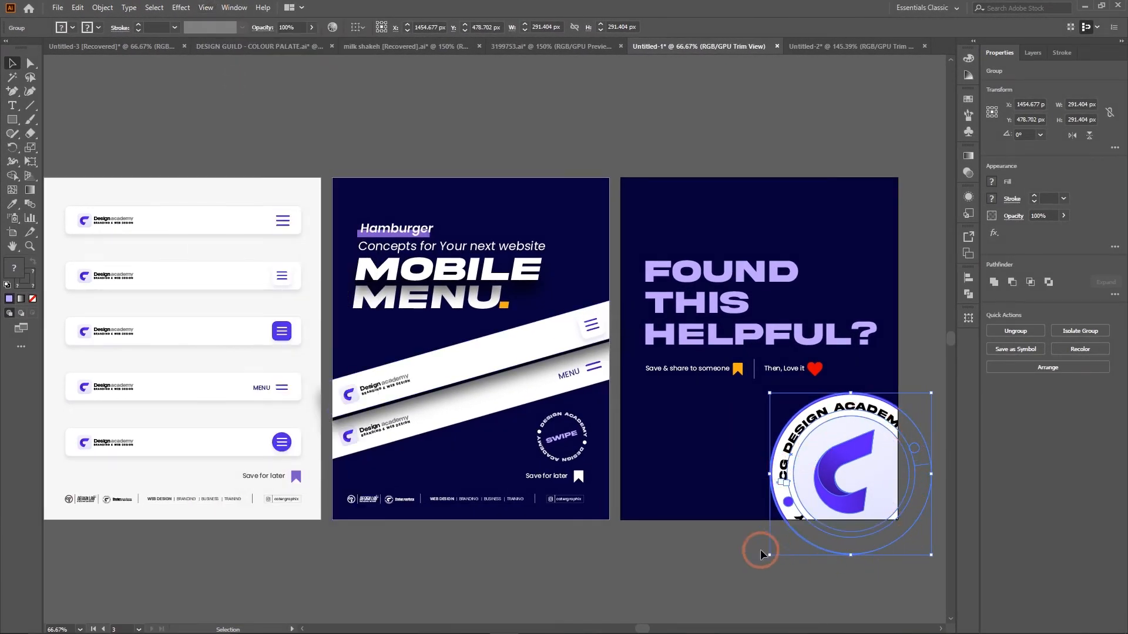
{"action": "left_click", "coordinate": [667, 546]}
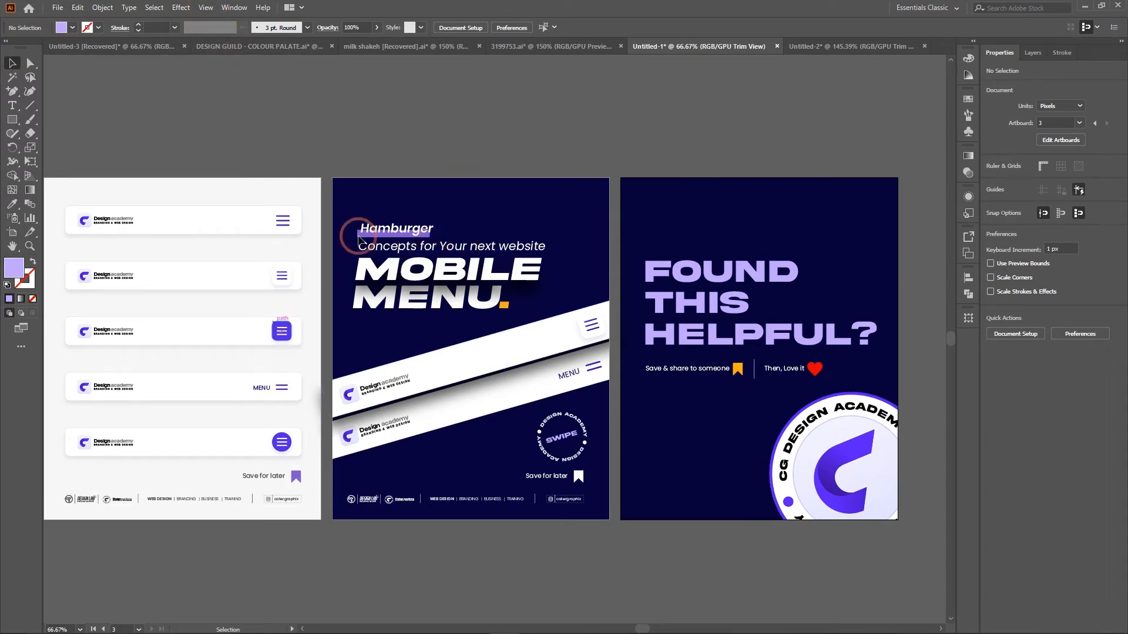
Step: Switch to the Untitled-2 affiliate program banner document and clear the selection
{"action": "left_click", "coordinate": [862, 46]}
{"action": "left_click", "coordinate": [326, 340]}
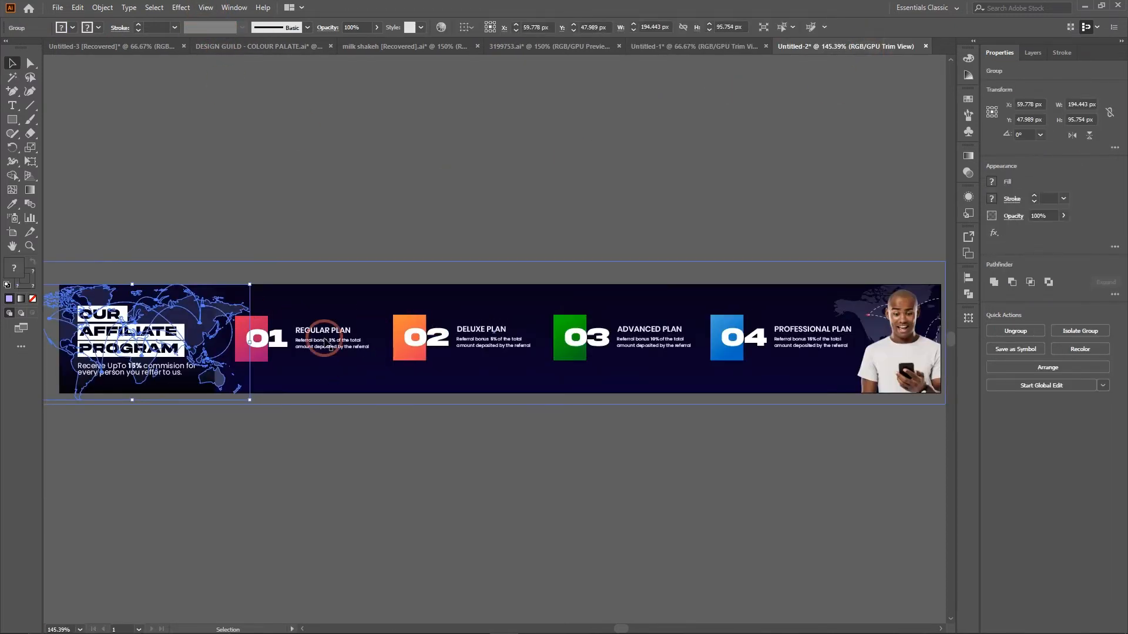
{"action": "left_click", "coordinate": [323, 345]}
{"action": "left_click", "coordinate": [398, 202]}
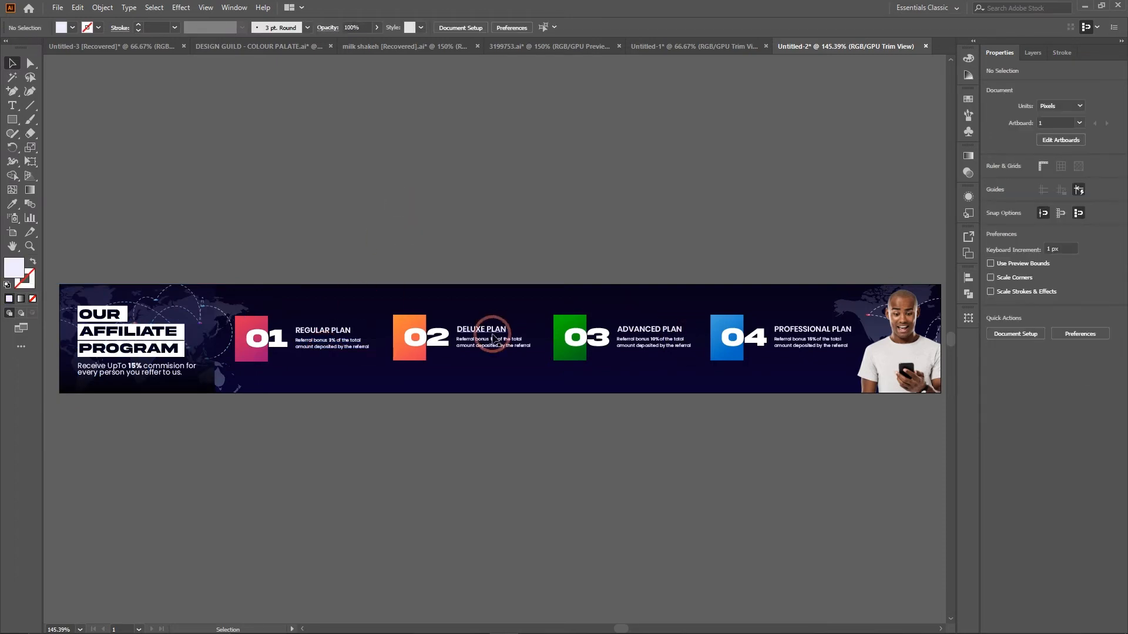
Step: Turn on Auto Spell Check for the affiliate program banner
{"action": "left_click", "coordinate": [129, 7]}
{"action": "left_click", "coordinate": [152, 8]}
{"action": "left_click", "coordinate": [78, 8]}
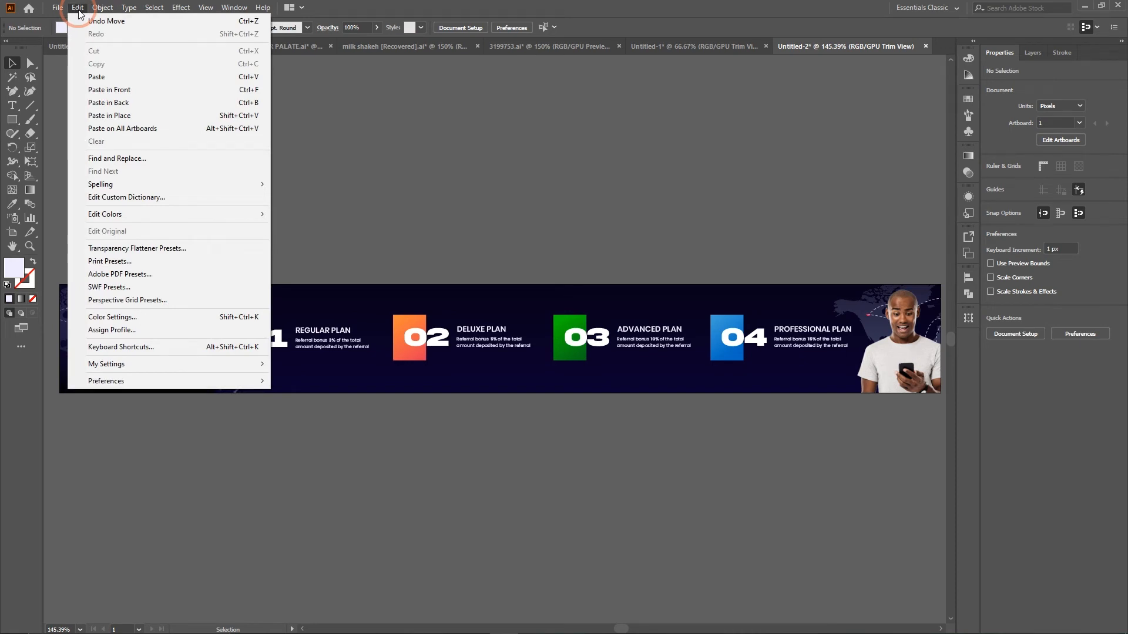
{"action": "mouse_move", "coordinate": [113, 184]}
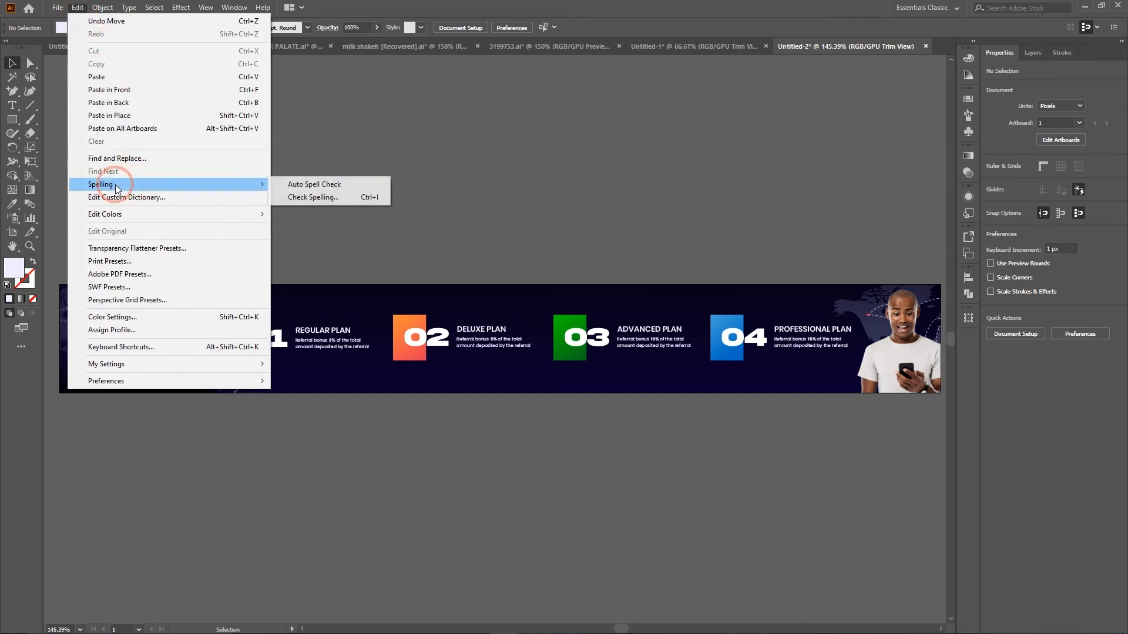
{"action": "left_click", "coordinate": [319, 186]}
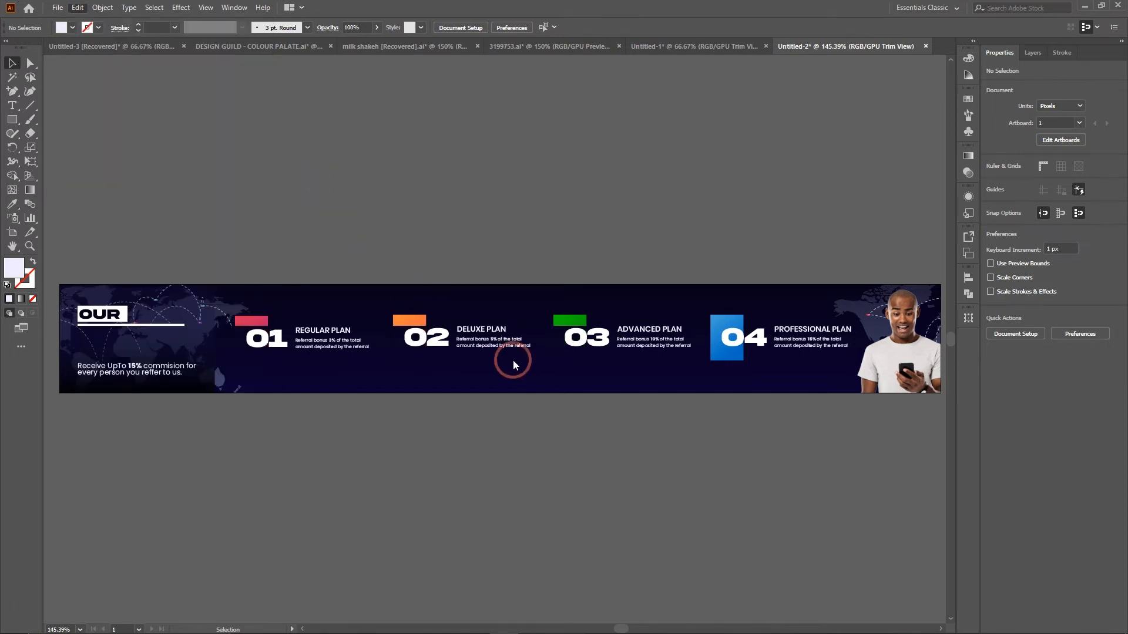
Step: Introduce a typo in the Regular Plan description by inserting an "E" so that "bonus" reads "bonuEs"
{"action": "scroll", "coordinate": [496, 350], "scroll_direction": "up", "scroll_amount": 4}
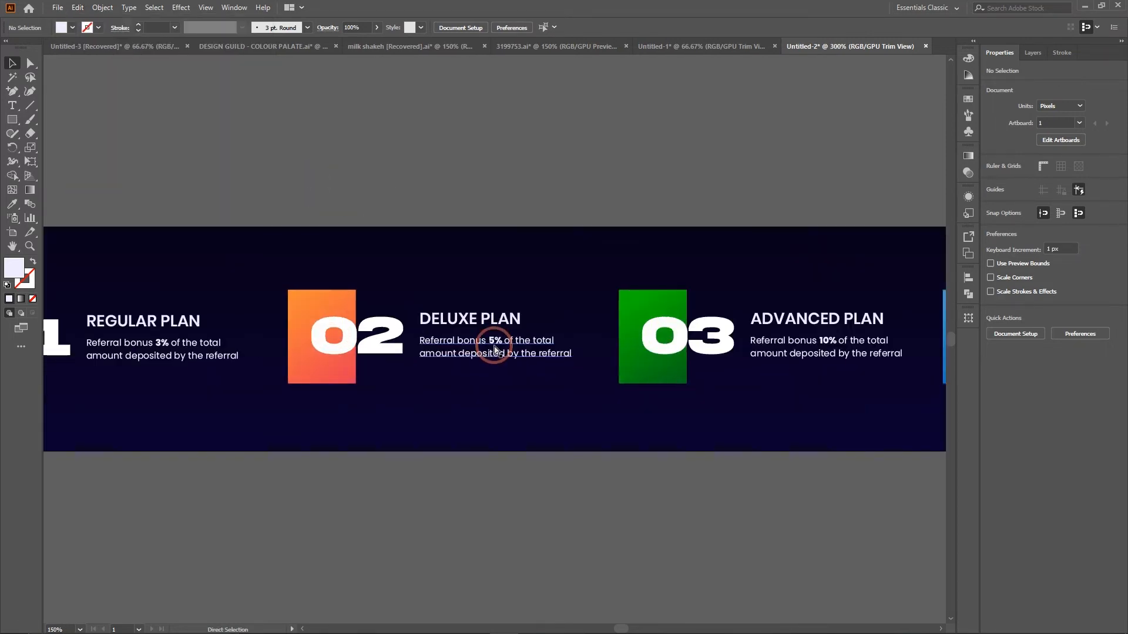
{"action": "scroll", "coordinate": [517, 347], "scroll_direction": "right", "scroll_amount": 2}
{"action": "scroll", "coordinate": [534, 347], "scroll_direction": "right", "scroll_amount": 10}
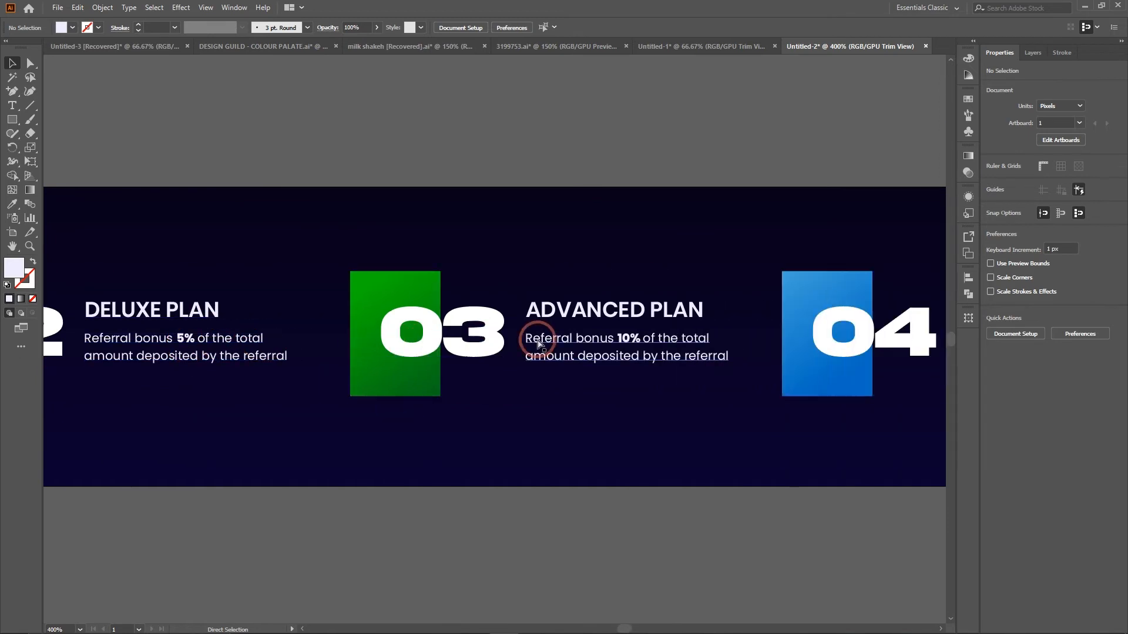
{"action": "scroll", "coordinate": [548, 338], "scroll_direction": "left", "scroll_amount": 13}
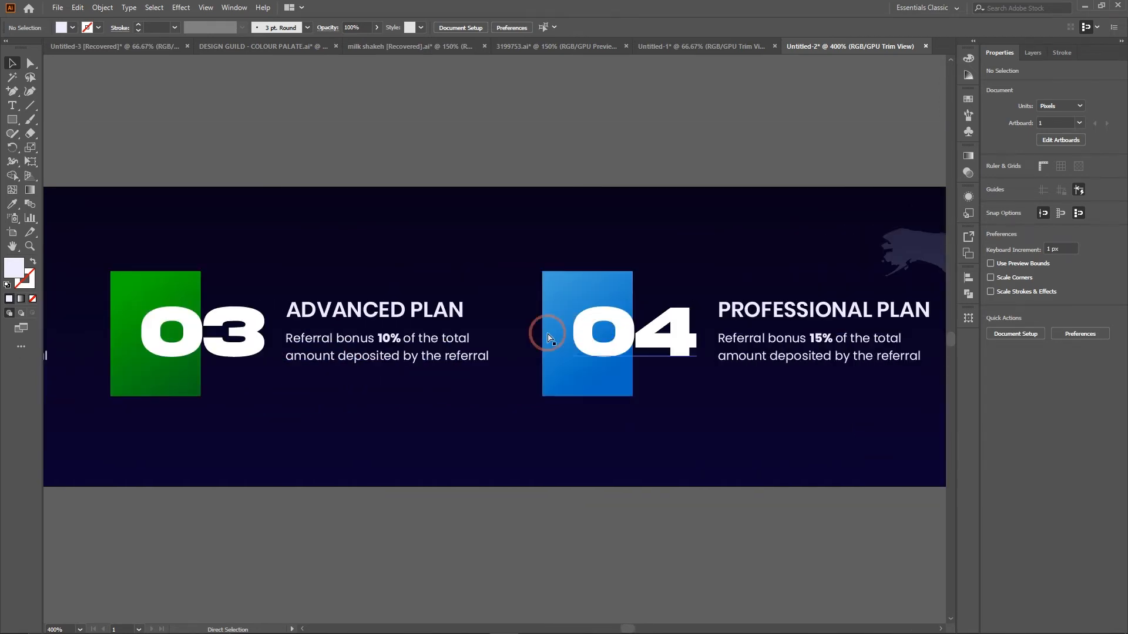
{"action": "scroll", "coordinate": [543, 340], "scroll_direction": "left", "scroll_amount": 9}
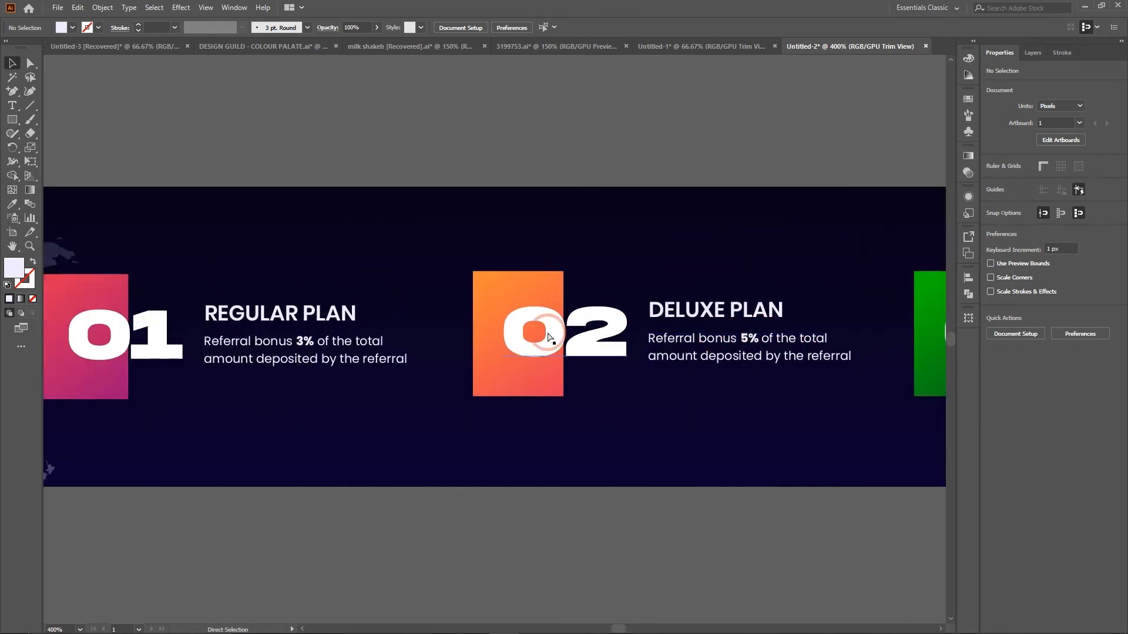
{"action": "left_click", "coordinate": [598, 362]}
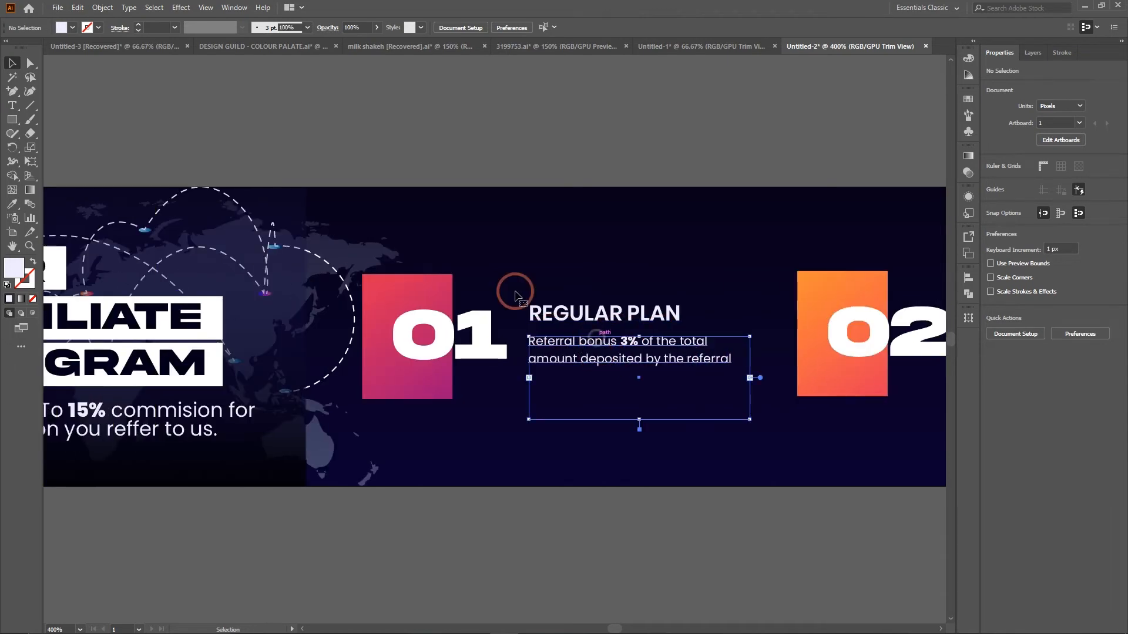
{"action": "key", "text": "t"}
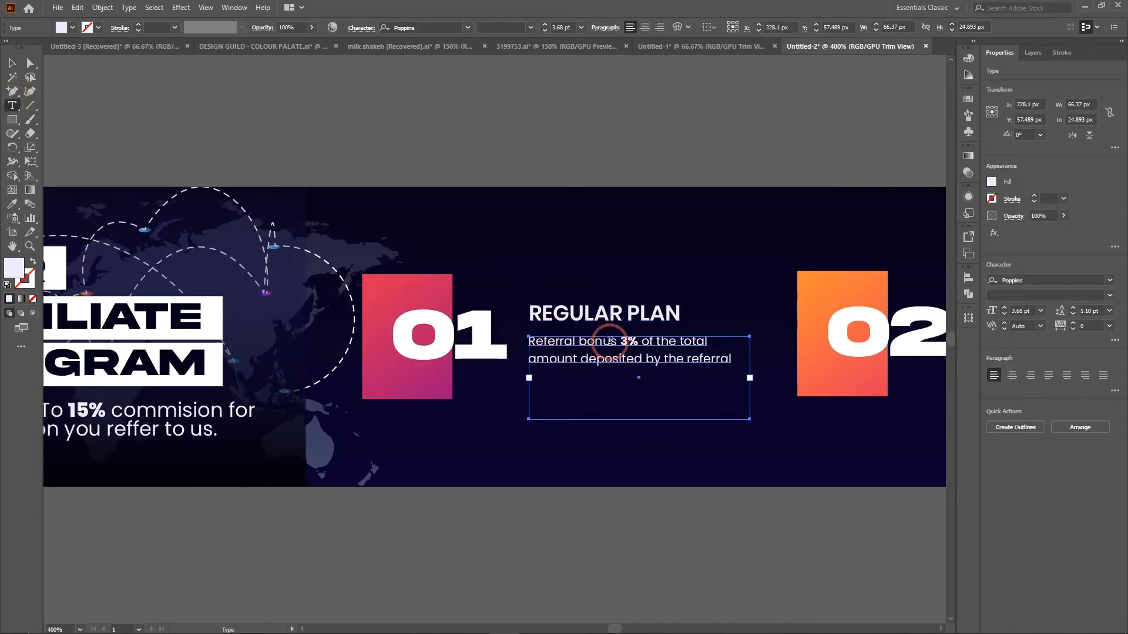
{"action": "left_click", "coordinate": [674, 369]}
{"action": "type", "text": "E"}
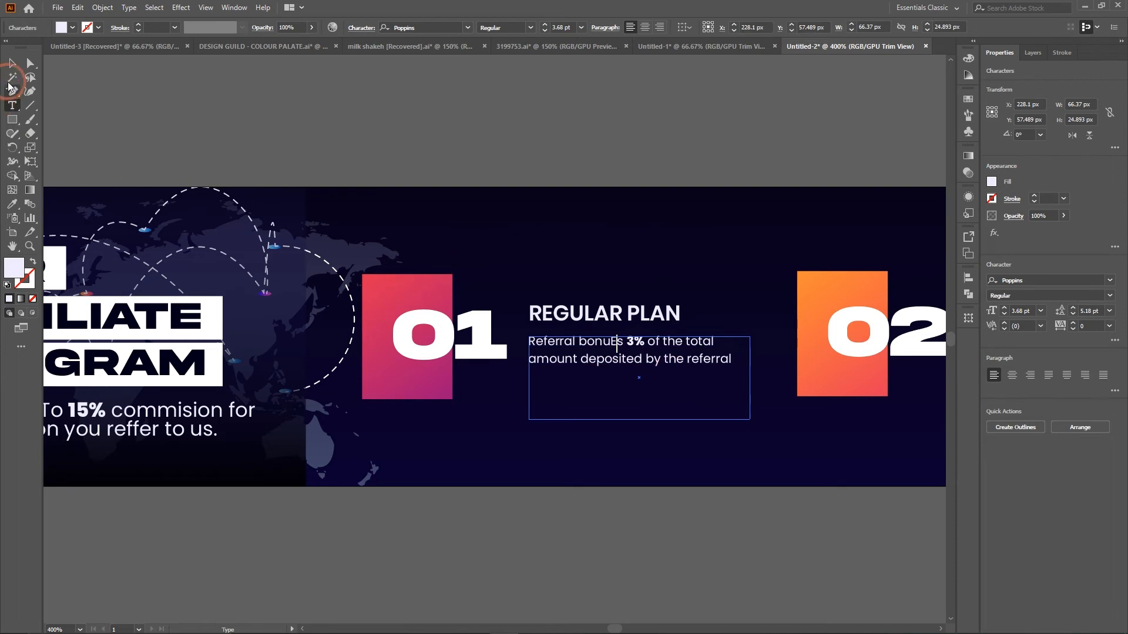
Step: Select the banner's dark gradient background rectangle and change its fill to white
{"action": "left_click", "coordinate": [13, 63]}
{"action": "left_click", "coordinate": [714, 270]}
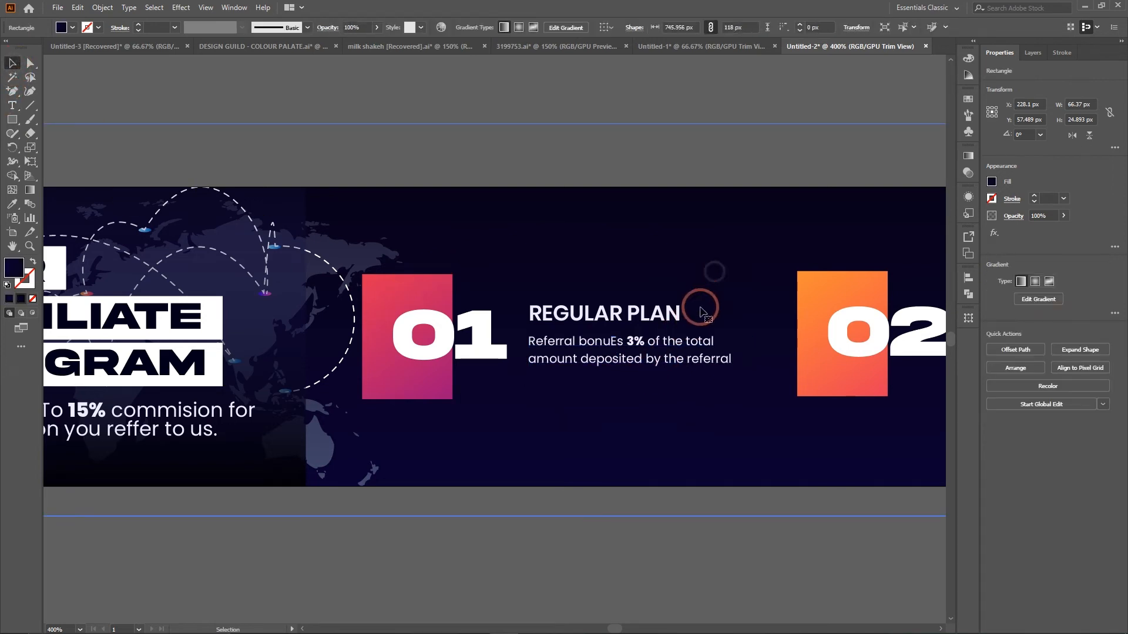
{"action": "left_click", "coordinate": [605, 345]}
{"action": "left_click", "coordinate": [493, 276]}
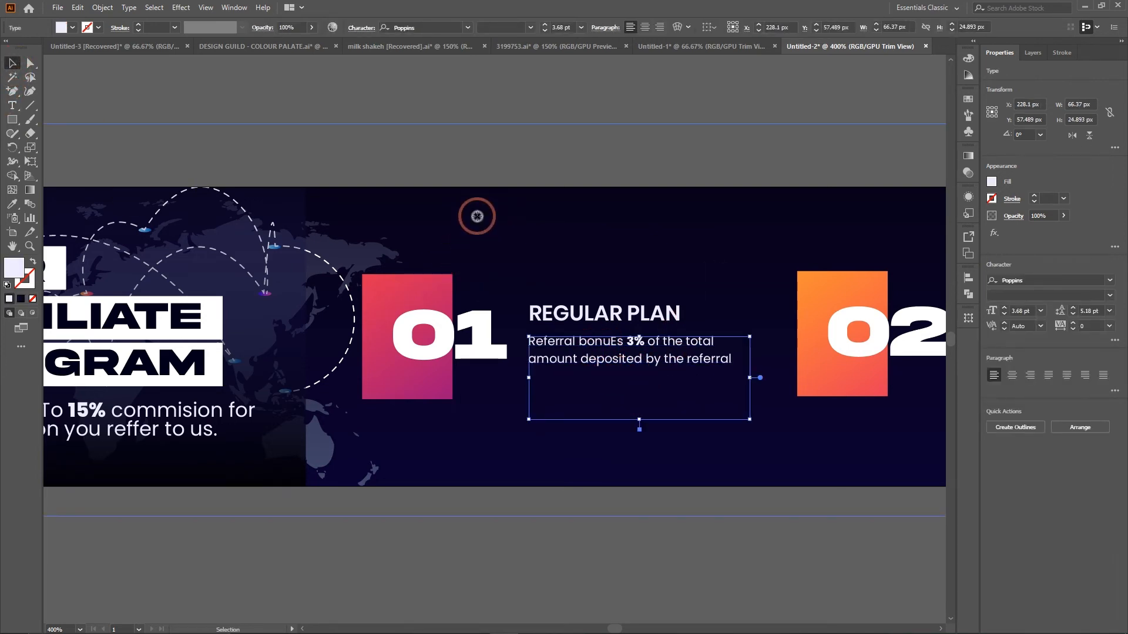
{"action": "left_click", "coordinate": [68, 27]}
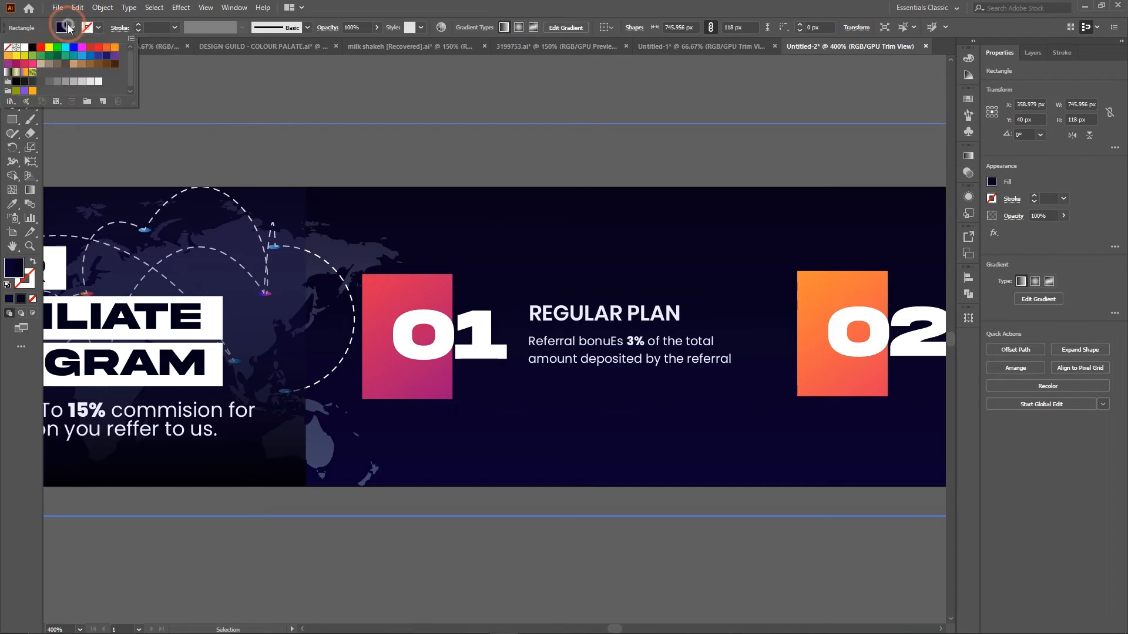
{"action": "left_click", "coordinate": [23, 51]}
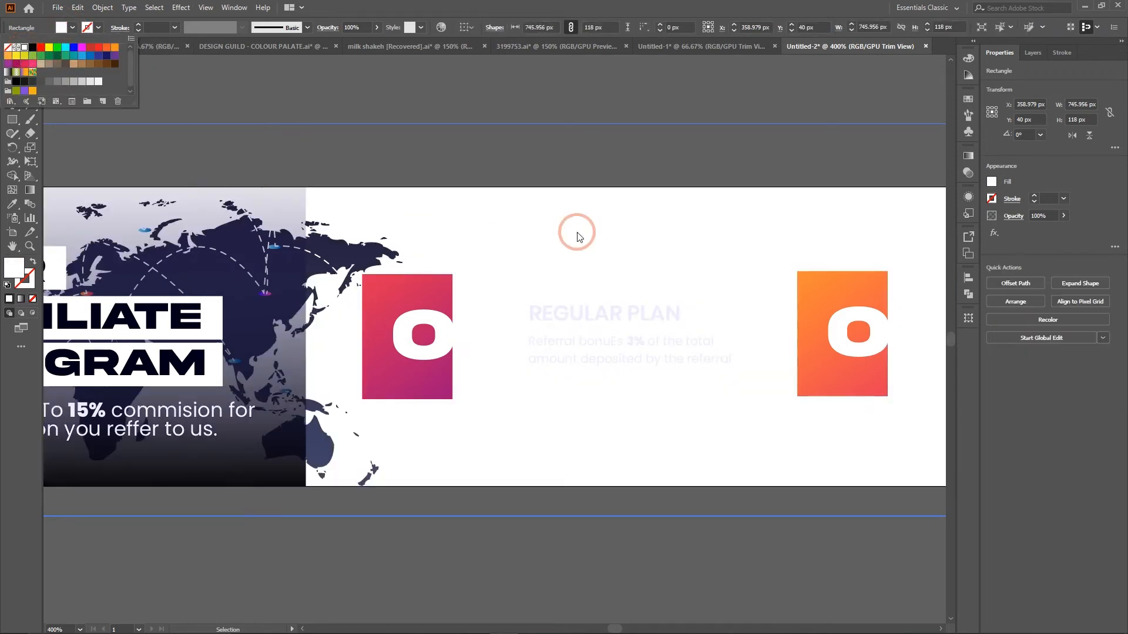
{"action": "left_click", "coordinate": [596, 351]}
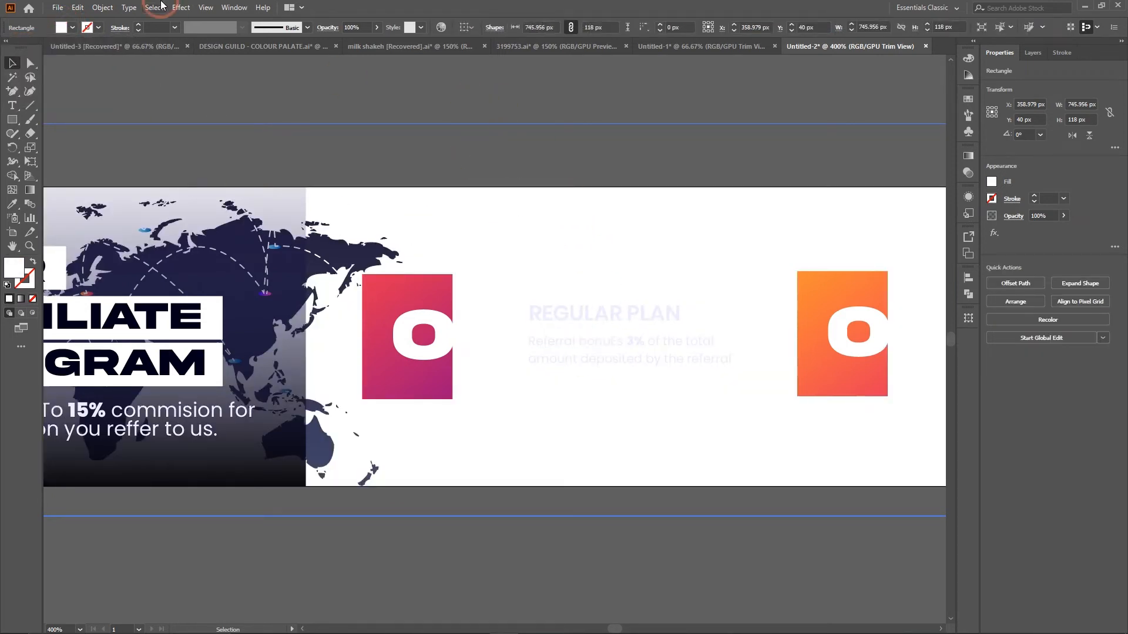
Step: Check the Spelling options and inspect the banner's "Receive UpTo 15% commision" tagline for spelling marks
{"action": "left_click", "coordinate": [78, 7]}
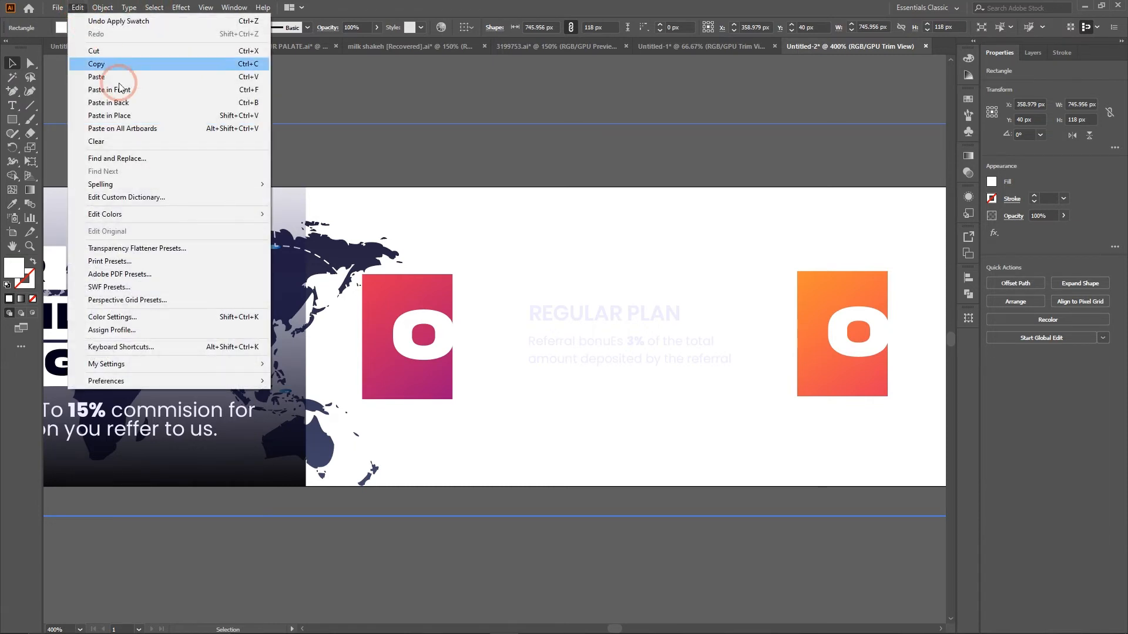
{"action": "mouse_move", "coordinate": [134, 188]}
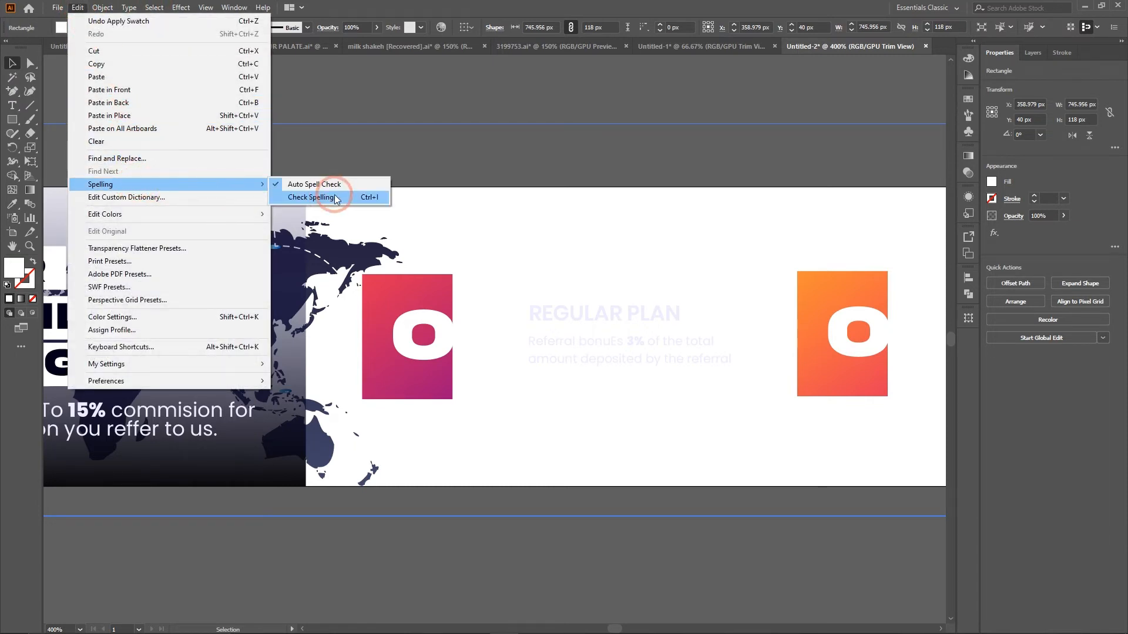
{"action": "left_click", "coordinate": [643, 351]}
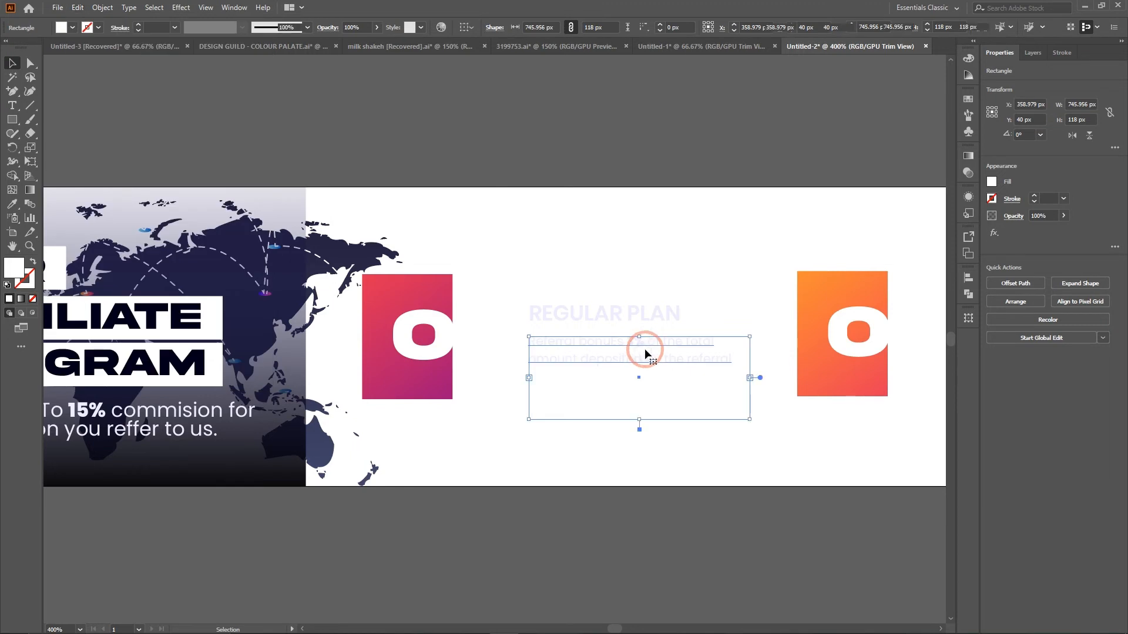
{"action": "left_click", "coordinate": [609, 508]}
{"action": "scroll", "coordinate": [143, 464], "scroll_direction": "left", "scroll_amount": 5}
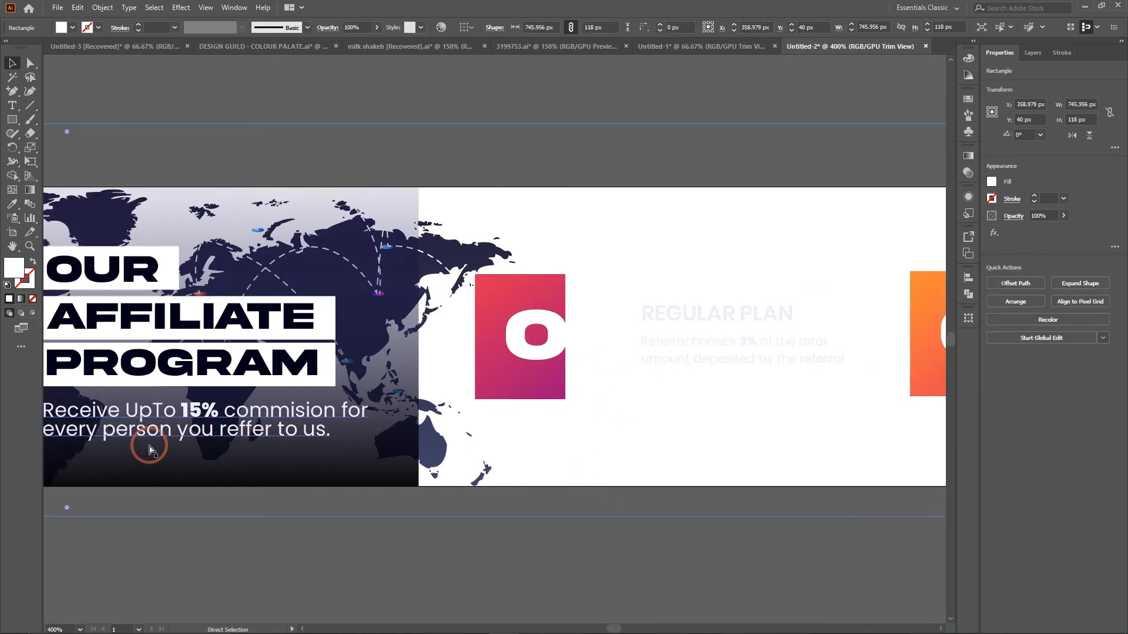
{"action": "left_click", "coordinate": [297, 444]}
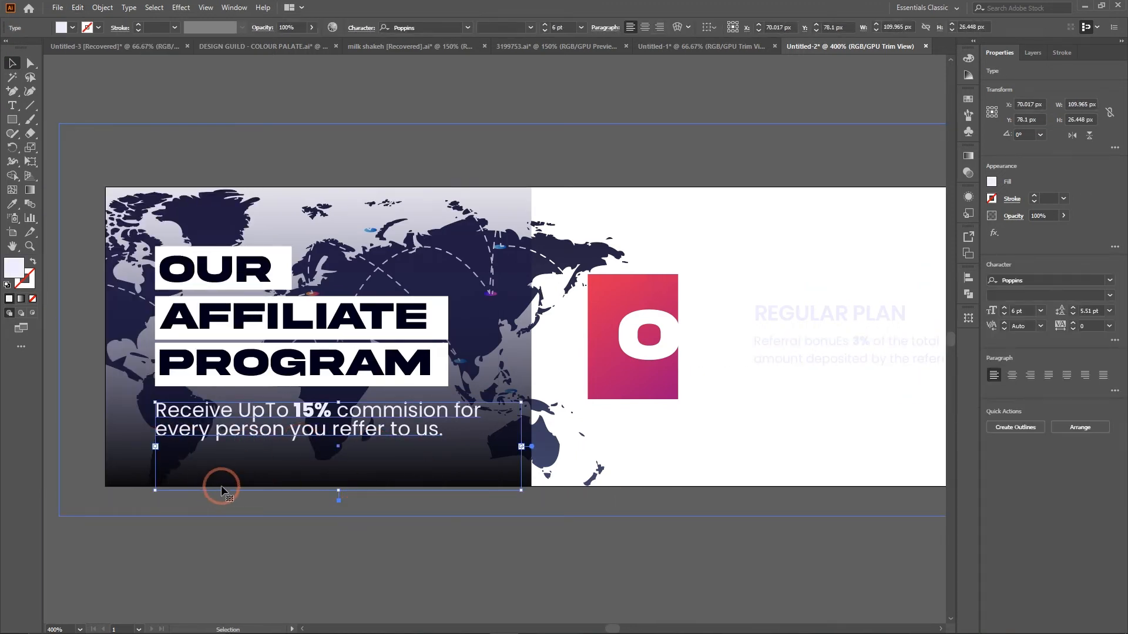
Step: Switch to the Untitled-1 document with the Mobile Menu artboards
{"action": "left_click", "coordinate": [715, 47]}
{"action": "left_click", "coordinate": [604, 361]}
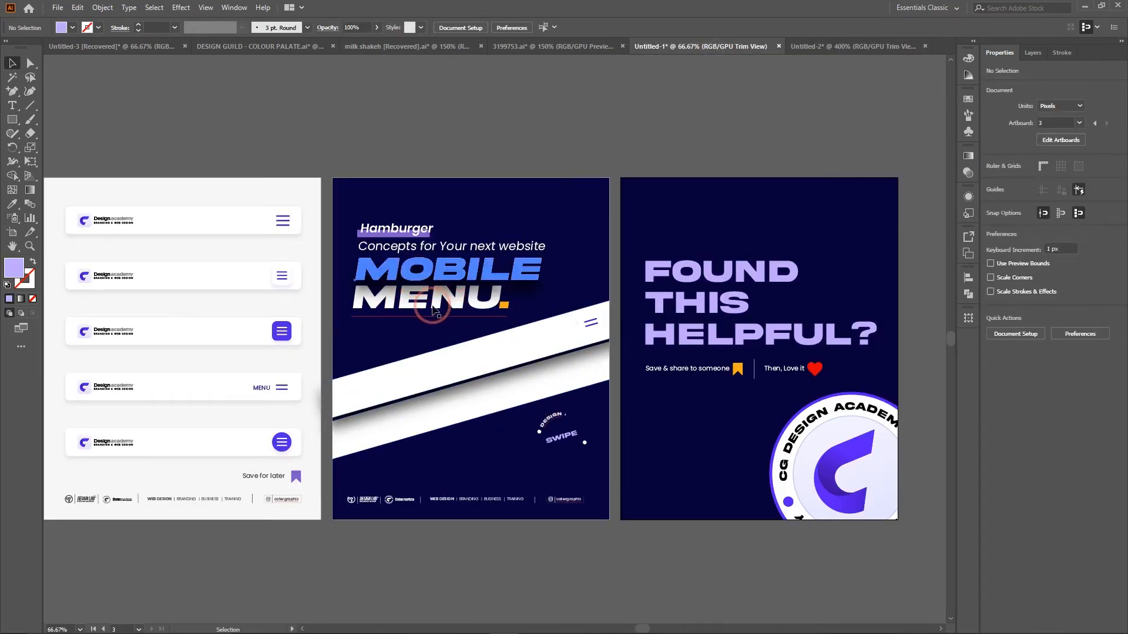
{"action": "left_click", "coordinate": [181, 8]}
{"action": "left_click", "coordinate": [446, 318]}
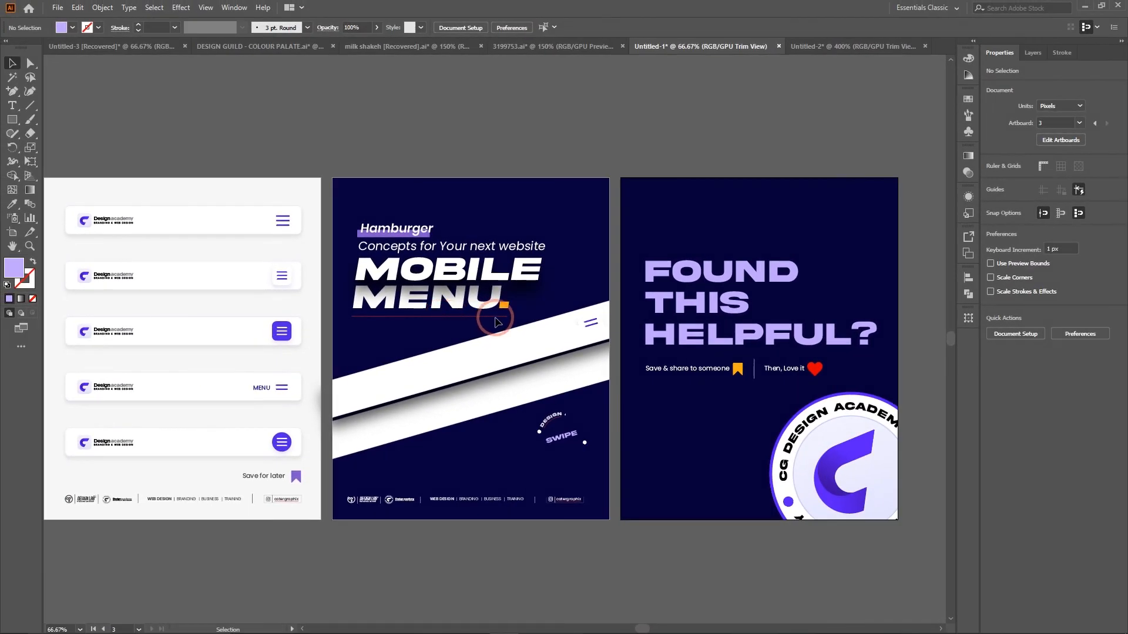
Step: Look up the Auto Spell Check setting among the spelling options for the Mobile Menu document
{"action": "left_click", "coordinate": [79, 8]}
{"action": "left_click", "coordinate": [99, 8]}
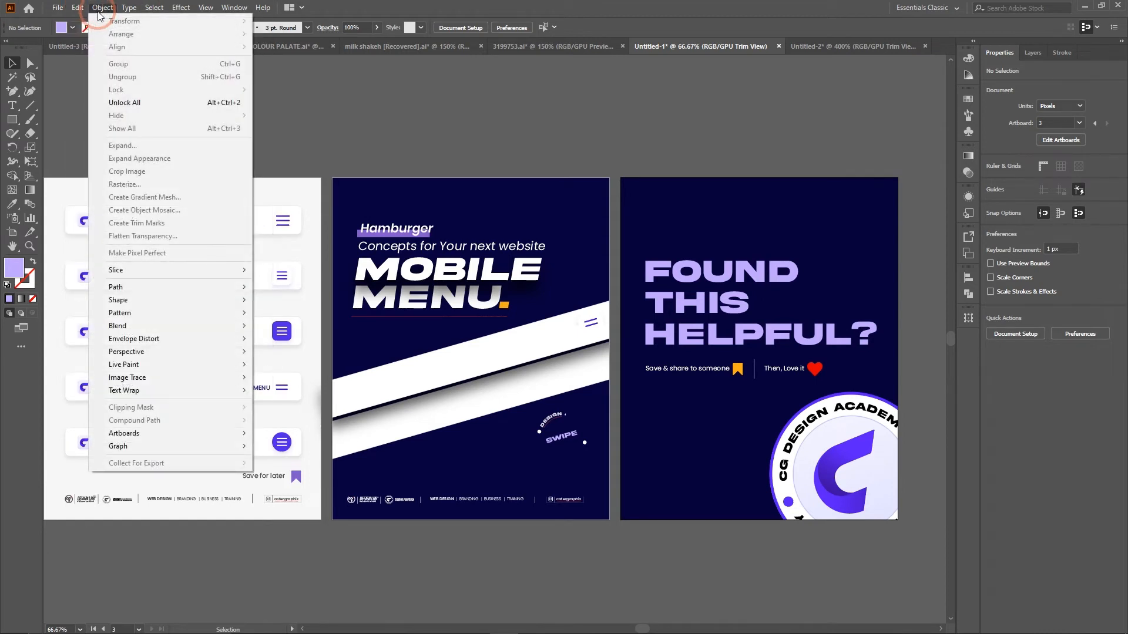
{"action": "left_click", "coordinate": [98, 8]}
{"action": "left_click", "coordinate": [78, 7]}
{"action": "left_click", "coordinate": [223, 184]}
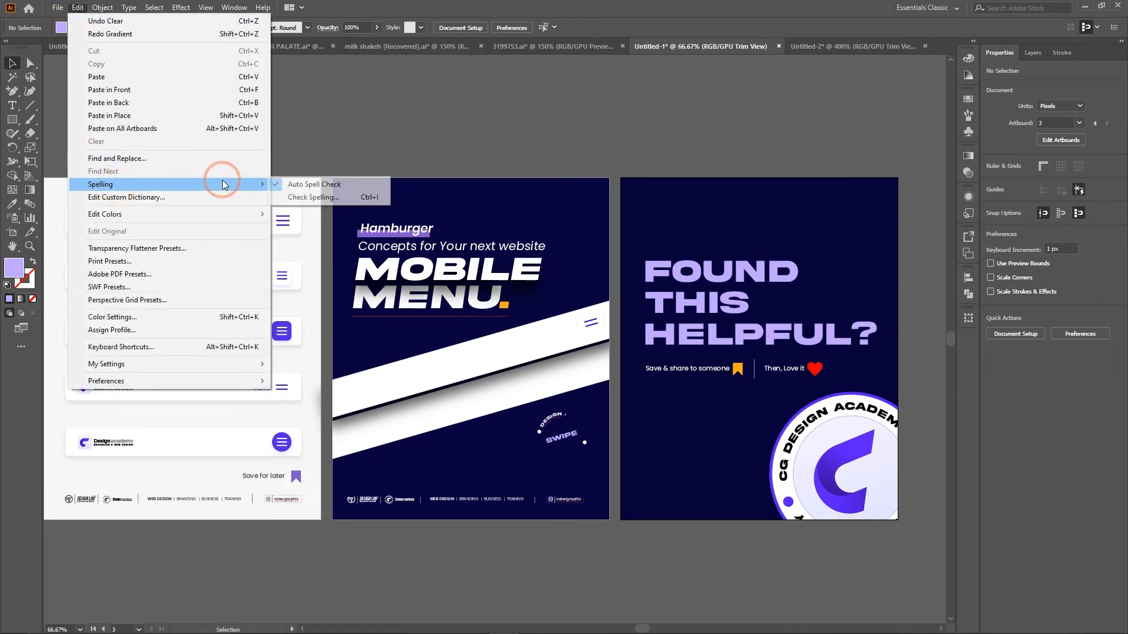
{"action": "left_click", "coordinate": [295, 186]}
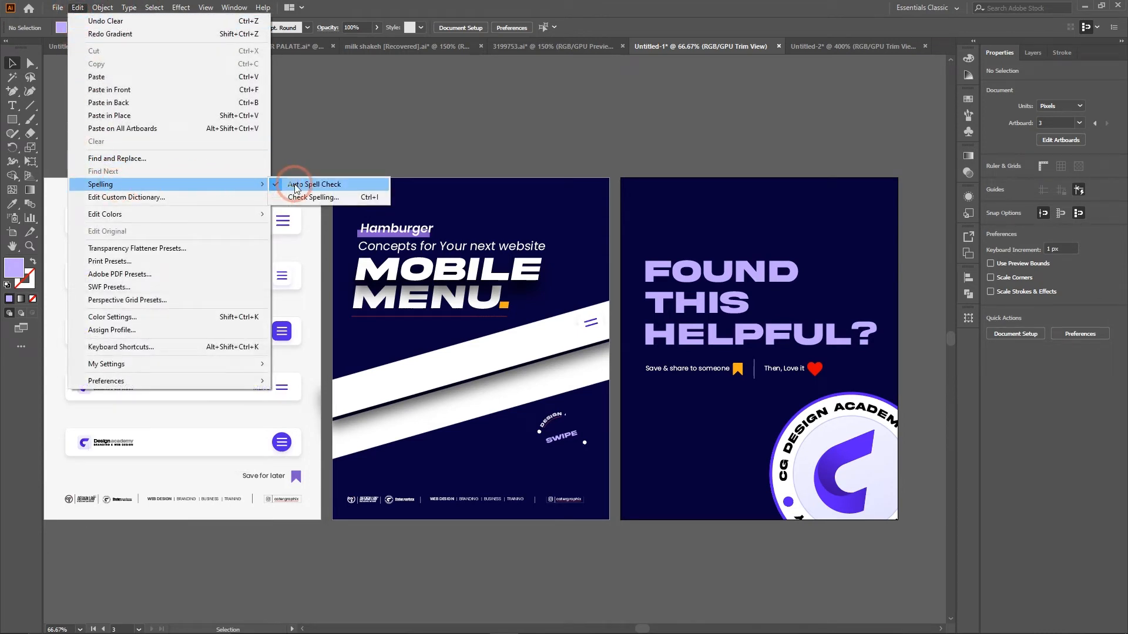
{"action": "left_click", "coordinate": [387, 325]}
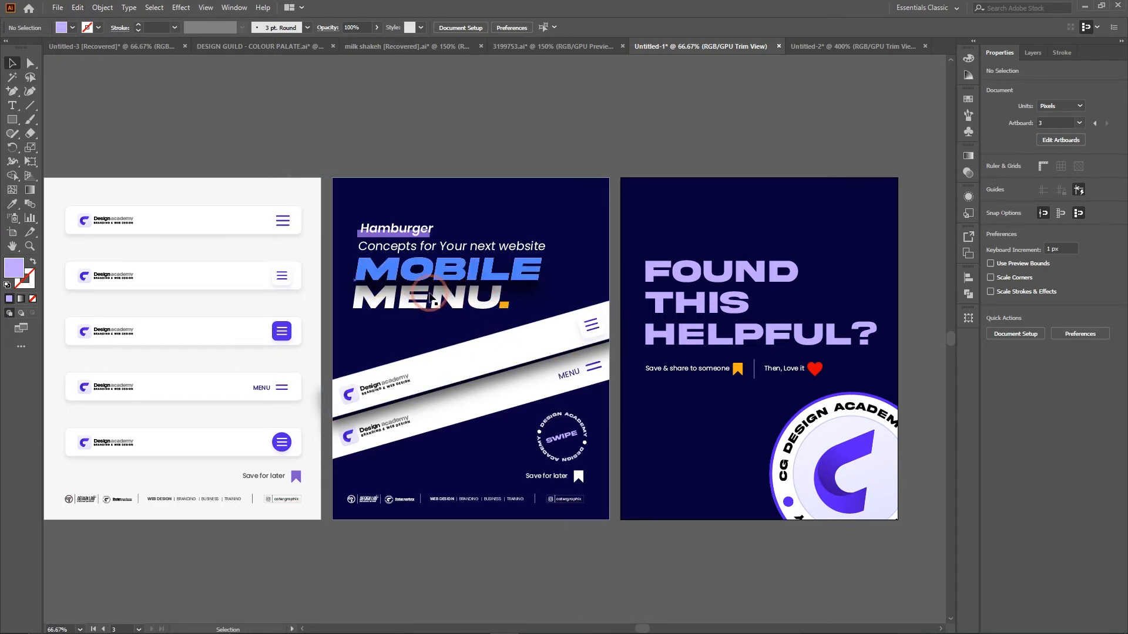
{"action": "left_click", "coordinate": [506, 310]}
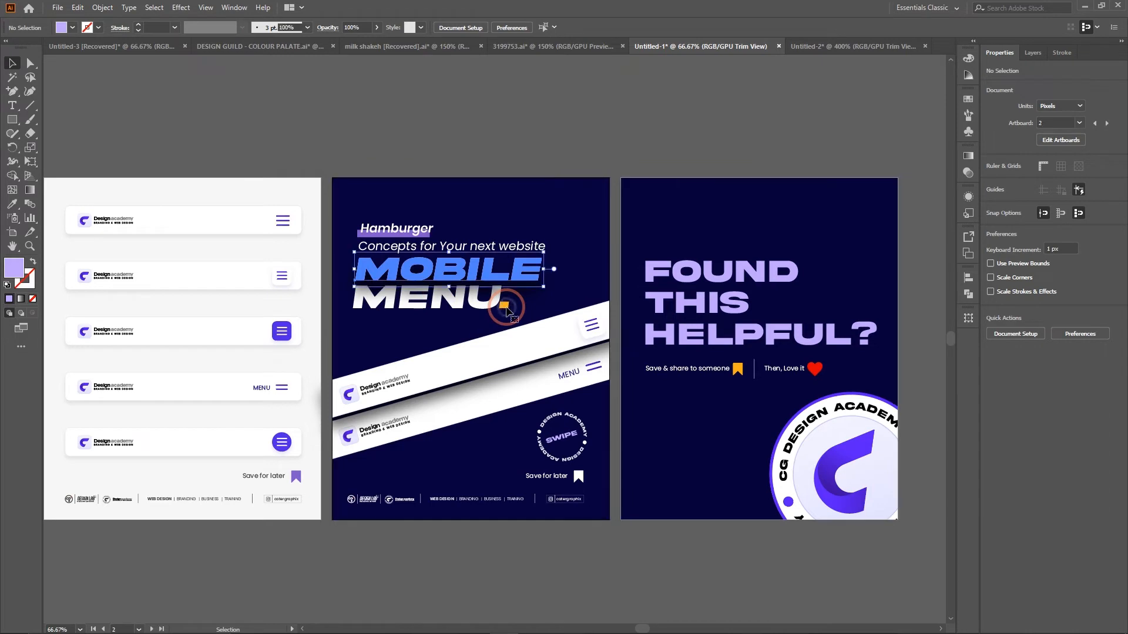
{"action": "left_click", "coordinate": [403, 56]}
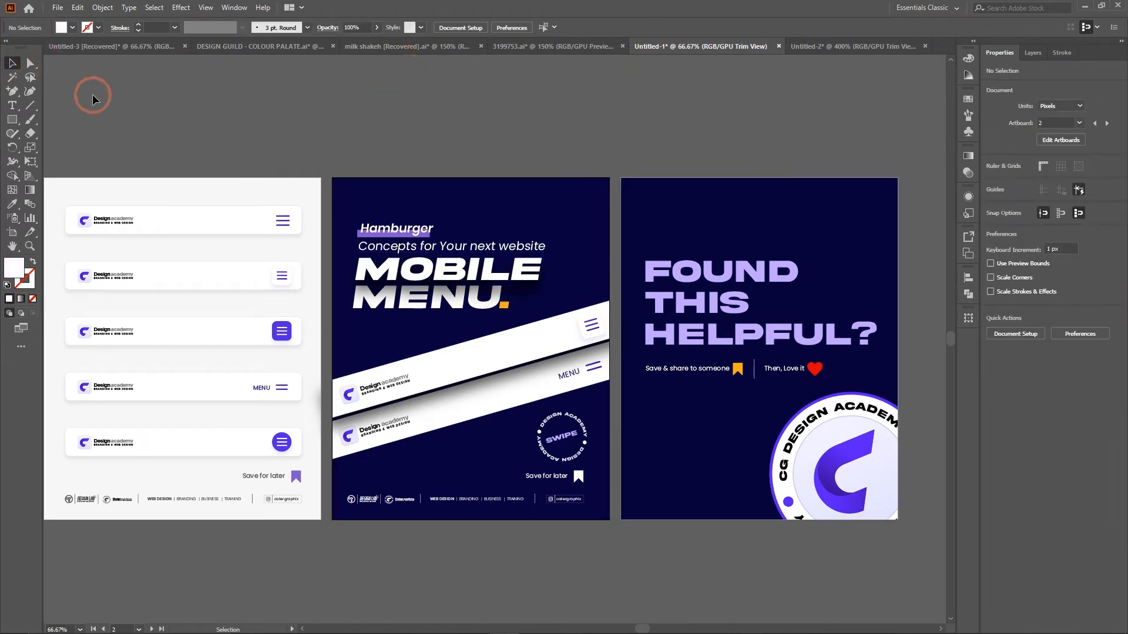
{"action": "scroll", "coordinate": [576, 188], "scroll_direction": "right", "scroll_amount": 2}
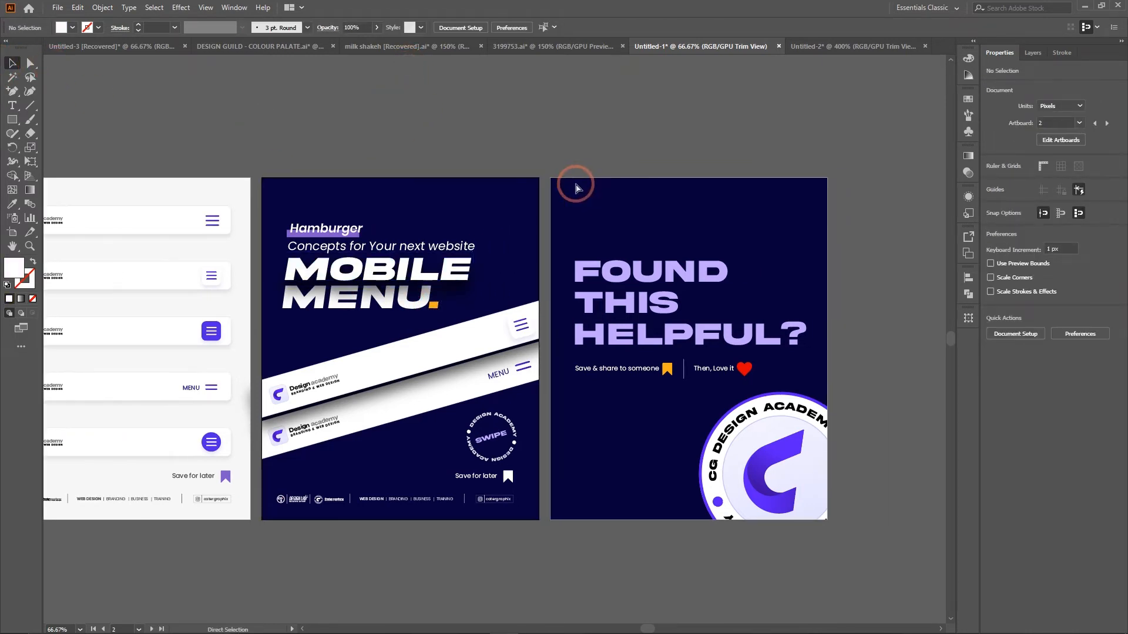
{"action": "scroll", "coordinate": [576, 188], "scroll_direction": "left", "scroll_amount": 3}
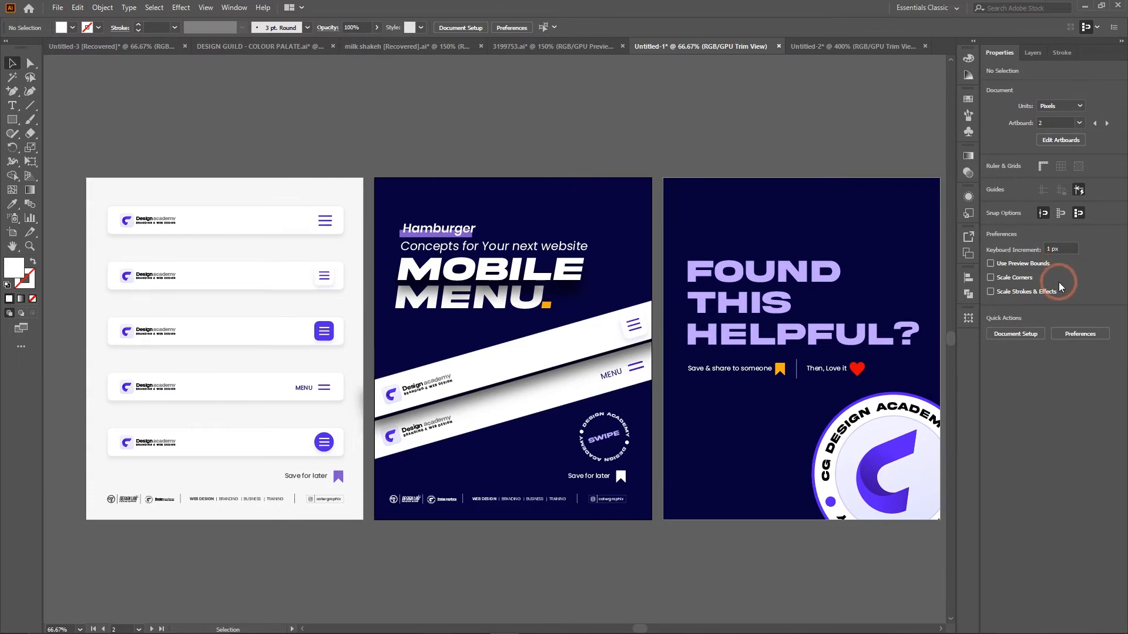
Step: Select the circular badge on the "Found this helpful?" artboard and turn off Trim View to examine its full extent
{"action": "left_click", "coordinate": [881, 446]}
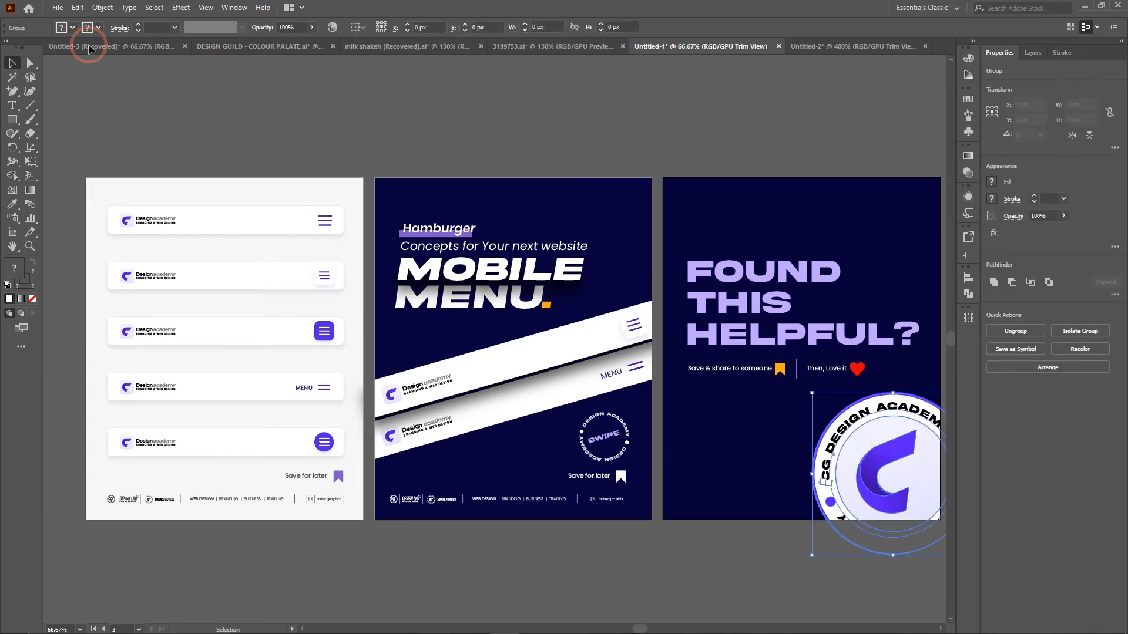
{"action": "left_click", "coordinate": [200, 12]}
{"action": "left_click", "coordinate": [226, 73]}
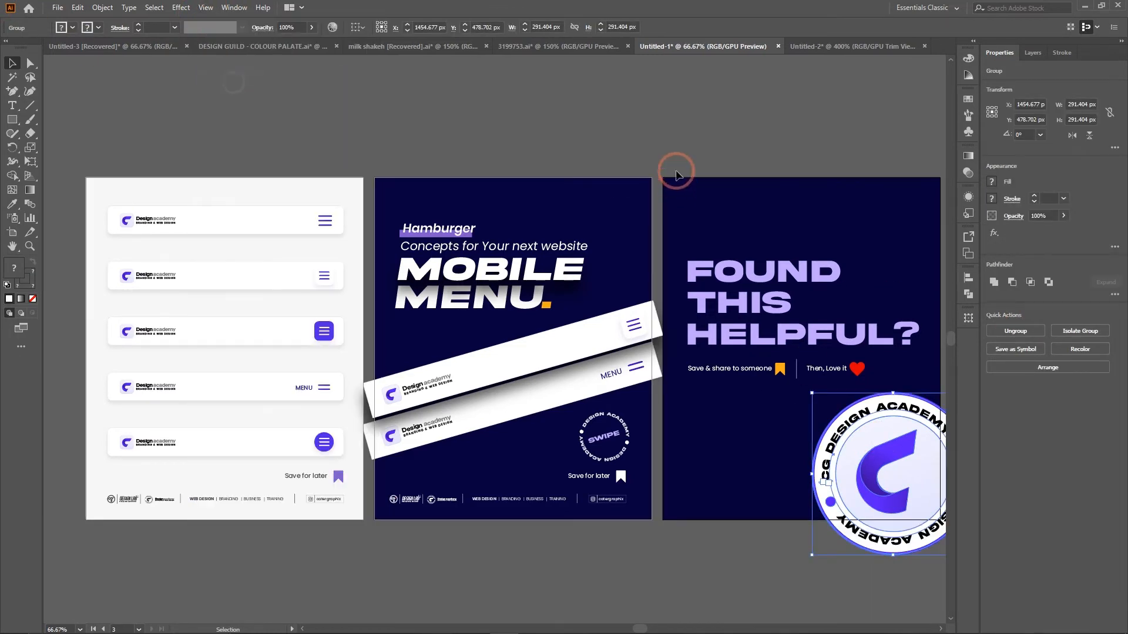
{"action": "scroll", "coordinate": [668, 160], "scroll_direction": "right", "scroll_amount": 2}
{"action": "scroll", "coordinate": [667, 160], "scroll_direction": "right", "scroll_amount": 2}
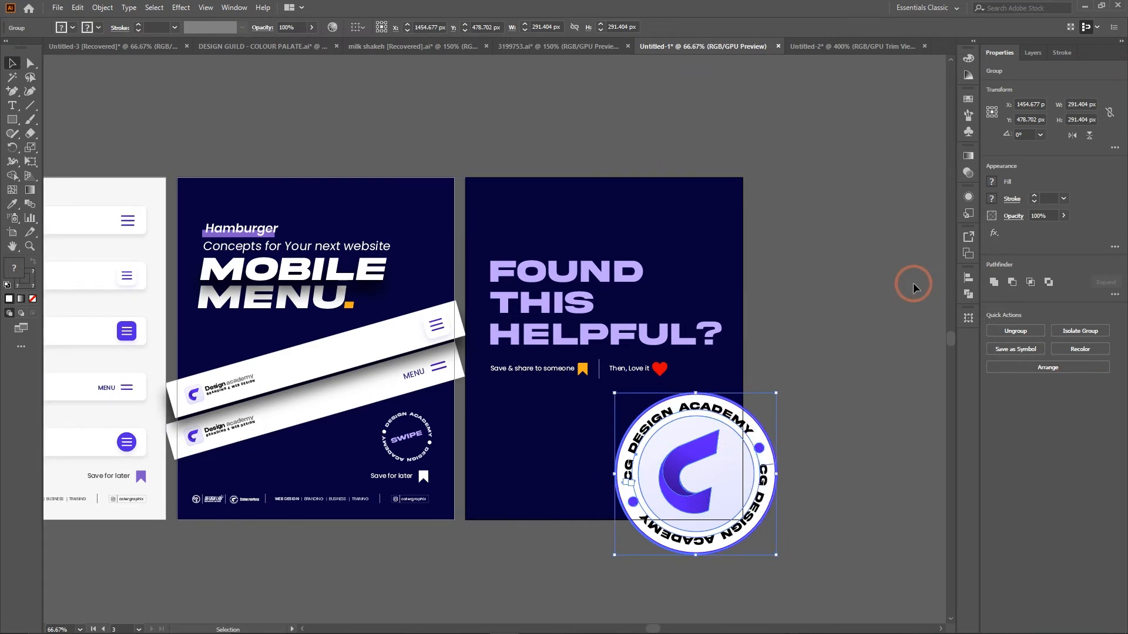
Step: Open the Transform panel and move the badge off the artboards to about X 2365 px, Y -608 px on the empty canvas
{"action": "left_click", "coordinate": [966, 320]}
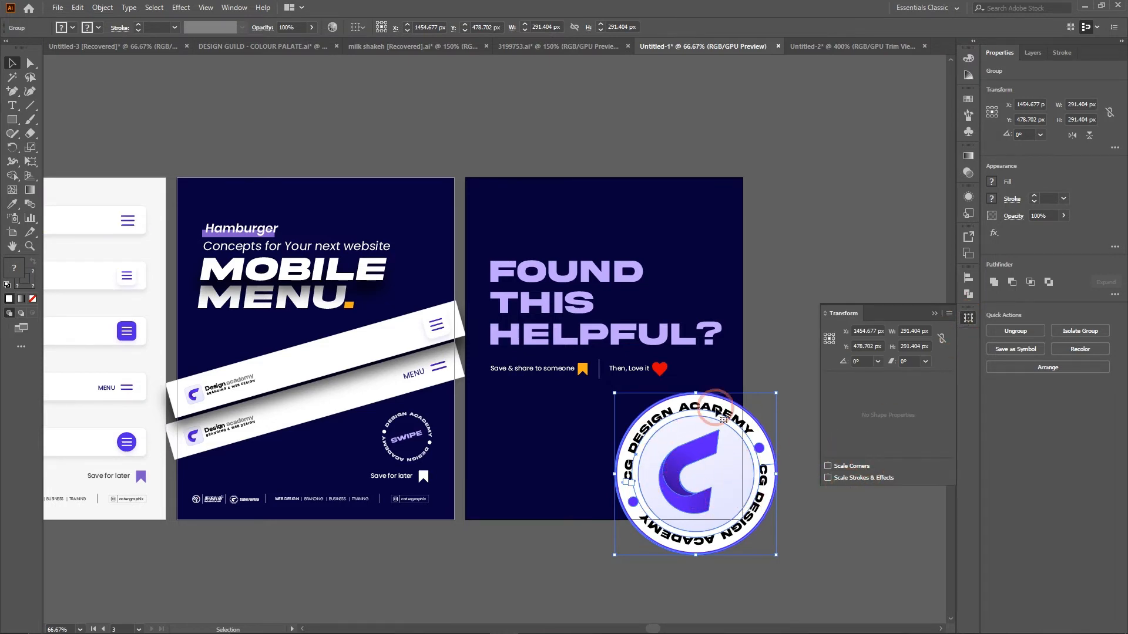
{"action": "left_click_drag", "start_coordinate": [670, 478], "coordinate": [708, 176]}
{"action": "key", "text": "ctrl+minus"}
{"action": "key", "text": "ctrl+minus"}
{"action": "key", "text": "ctrl+minus"}
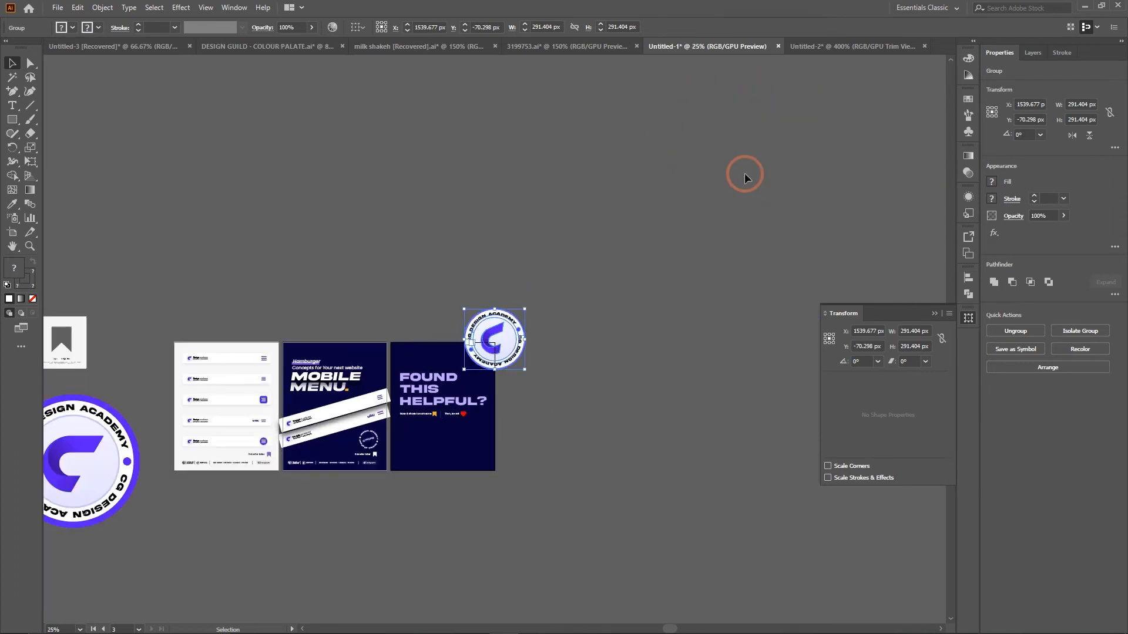
{"action": "scroll", "coordinate": [530, 331], "scroll_direction": "up", "scroll_amount": 1}
{"action": "left_click_drag", "start_coordinate": [498, 342], "coordinate": [601, 253]}
{"action": "scroll", "coordinate": [602, 269], "scroll_direction": "right", "scroll_amount": 4}
{"action": "scroll", "coordinate": [596, 281], "scroll_direction": "left", "scroll_amount": 5}
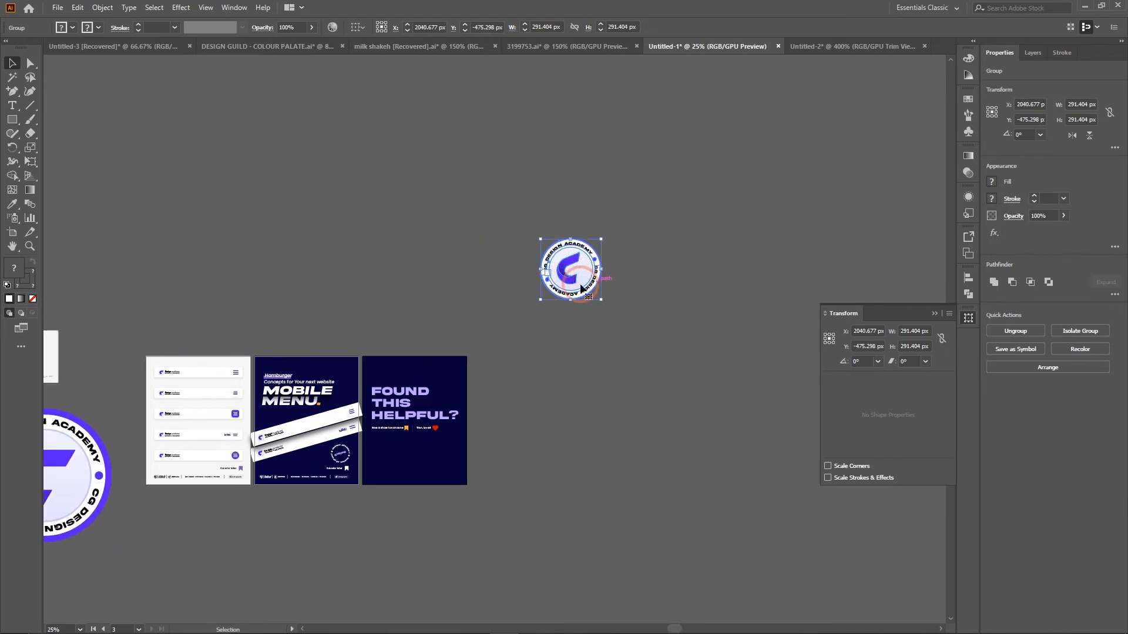
{"action": "scroll", "coordinate": [584, 291], "scroll_direction": "right", "scroll_amount": 3}
{"action": "left_click_drag", "start_coordinate": [534, 266], "coordinate": [641, 252]}
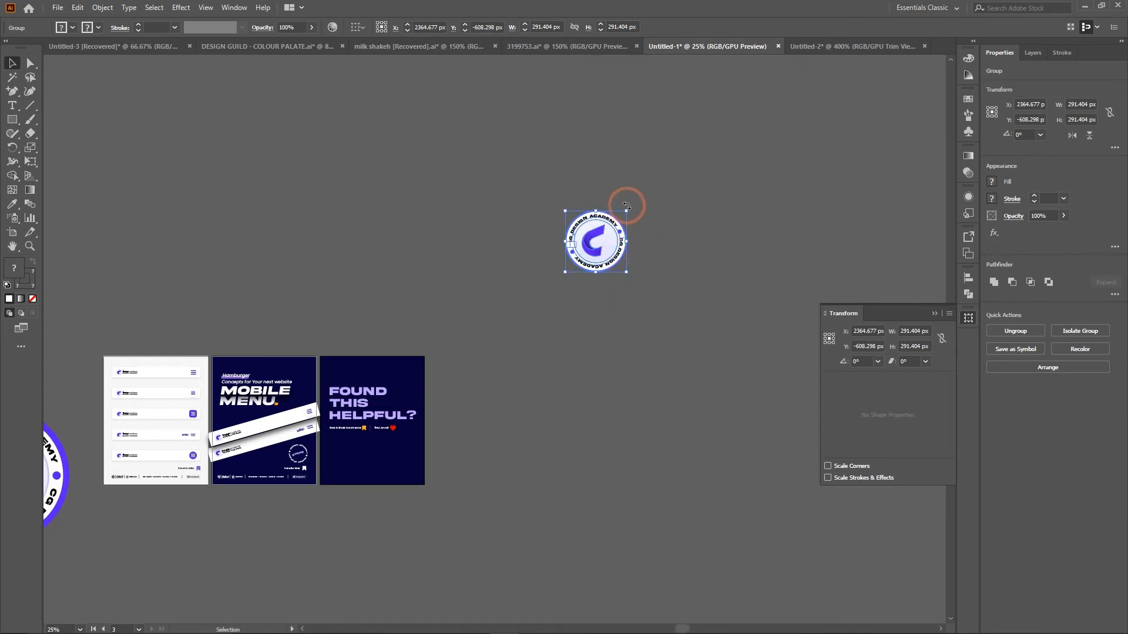
Step: Enlarge the badge to several times its size by its corner and deselect it
{"action": "mouse_move", "coordinate": [628, 210]}
{"action": "left_mouse_down"}
{"action": "mouse_move", "coordinate": [708, 151]}
{"action": "mouse_move", "coordinate": [924, 55]}
{"action": "mouse_move", "coordinate": [914, 89]}
{"action": "mouse_move", "coordinate": [907, 81]}
{"action": "left_mouse_up"}
{"action": "left_click", "coordinate": [457, 314]}
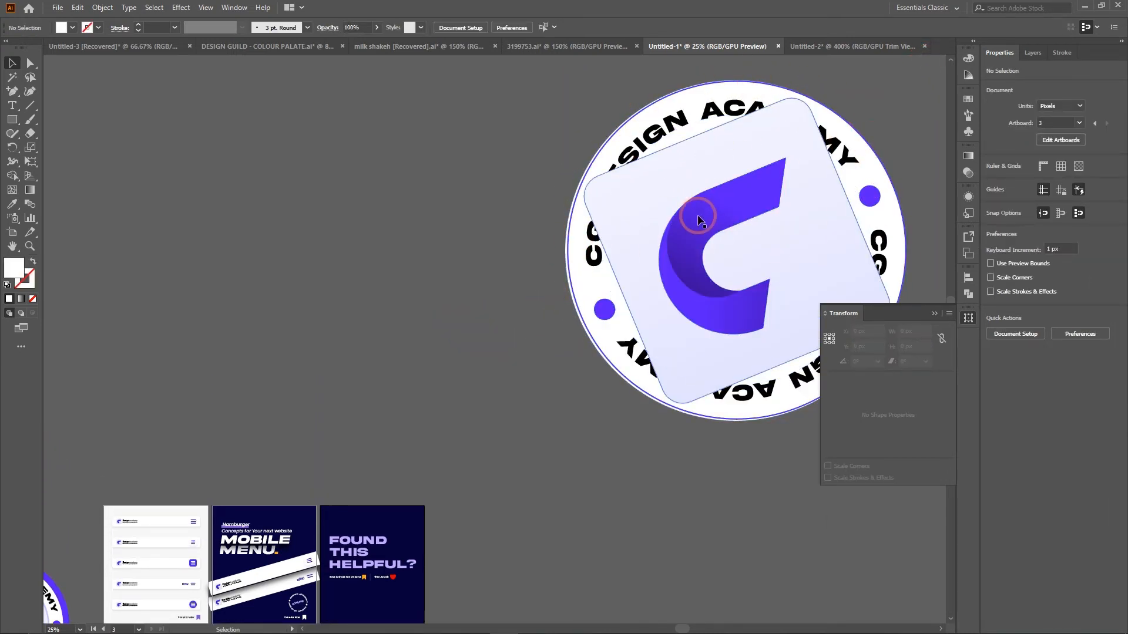
Step: Draw a square about 398 px wide on the empty canvas beside the badge and round its corners to 199 px
{"action": "left_click", "coordinate": [804, 140]}
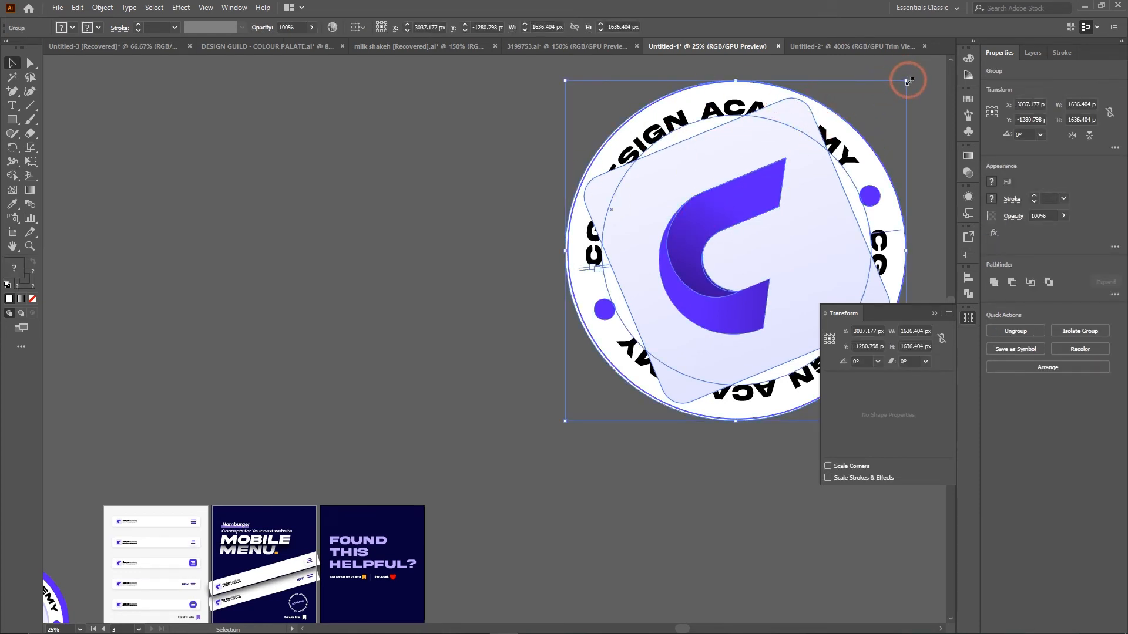
{"action": "left_click", "coordinate": [11, 120]}
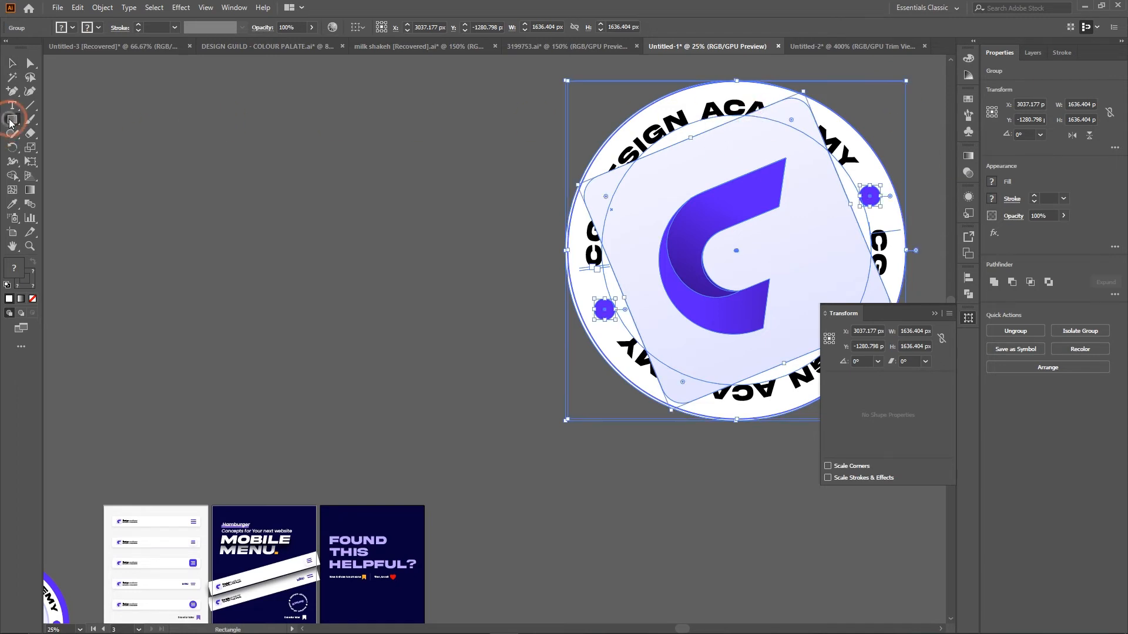
{"action": "left_click_drag", "start_coordinate": [275, 181], "coordinate": [359, 264]}
{"action": "left_click_drag", "start_coordinate": [350, 189], "coordinate": [269, 291]}
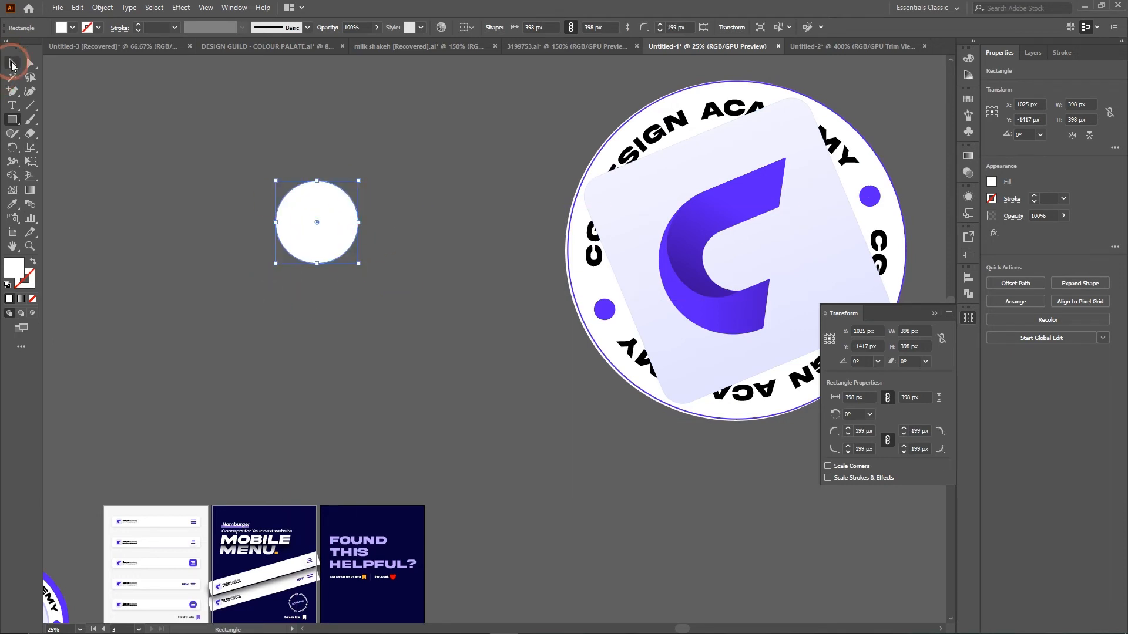
Step: Enlarge the white rounded shape to about 877 px and scale it back down to about 398 px
{"action": "left_click", "coordinate": [12, 63]}
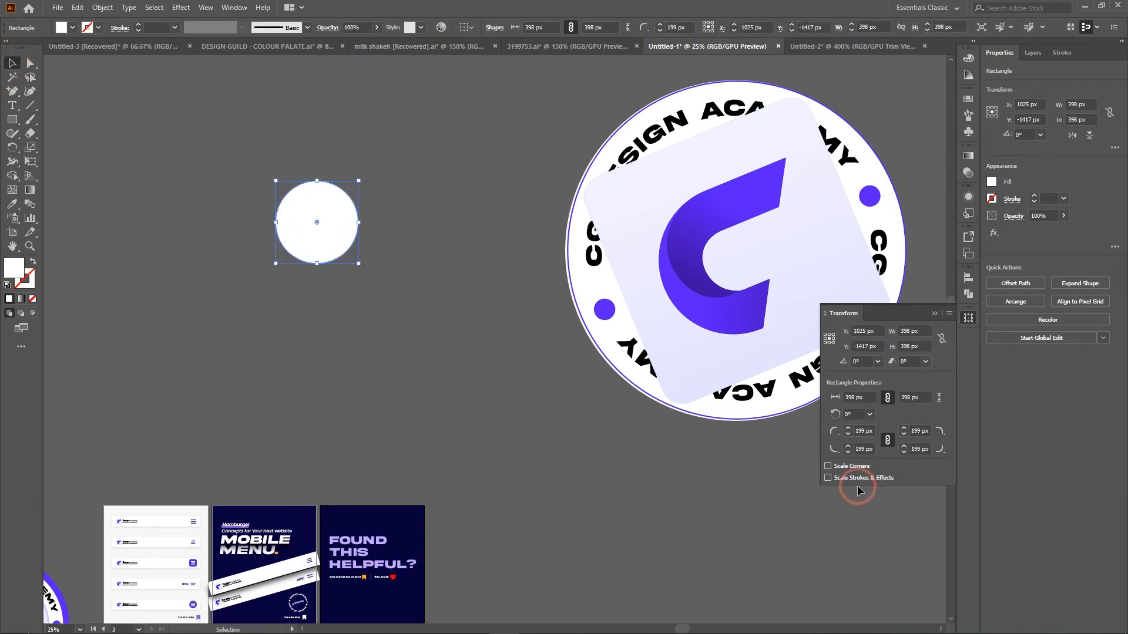
{"action": "left_click", "coordinate": [829, 478]}
{"action": "left_click_drag", "start_coordinate": [359, 180], "coordinate": [531, 83]}
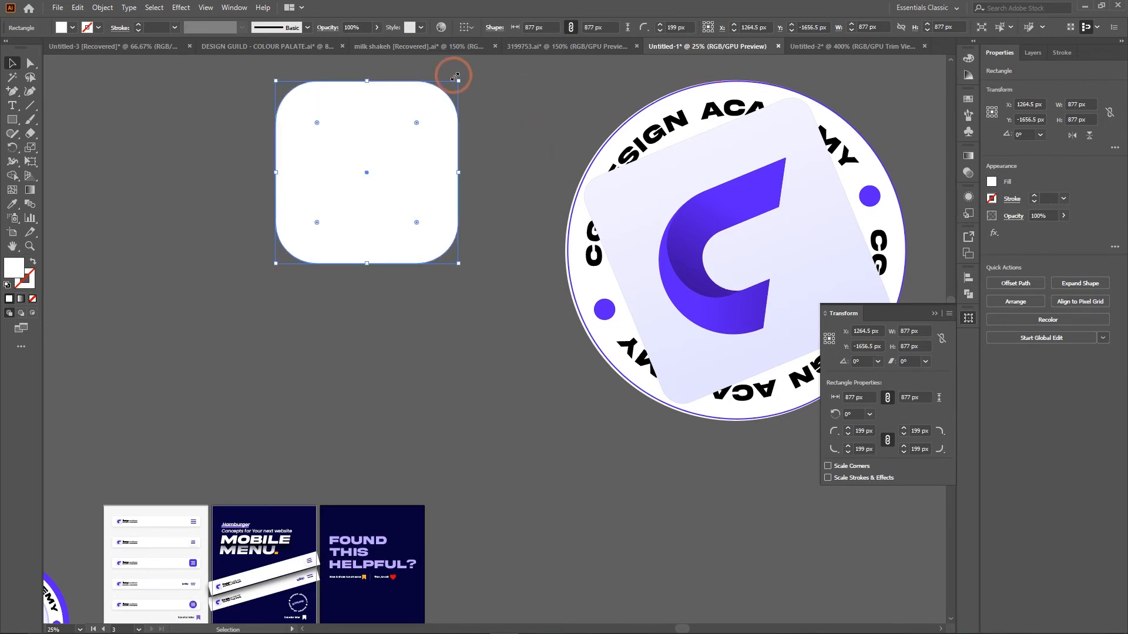
{"action": "left_click_drag", "start_coordinate": [460, 81], "coordinate": [365, 247]}
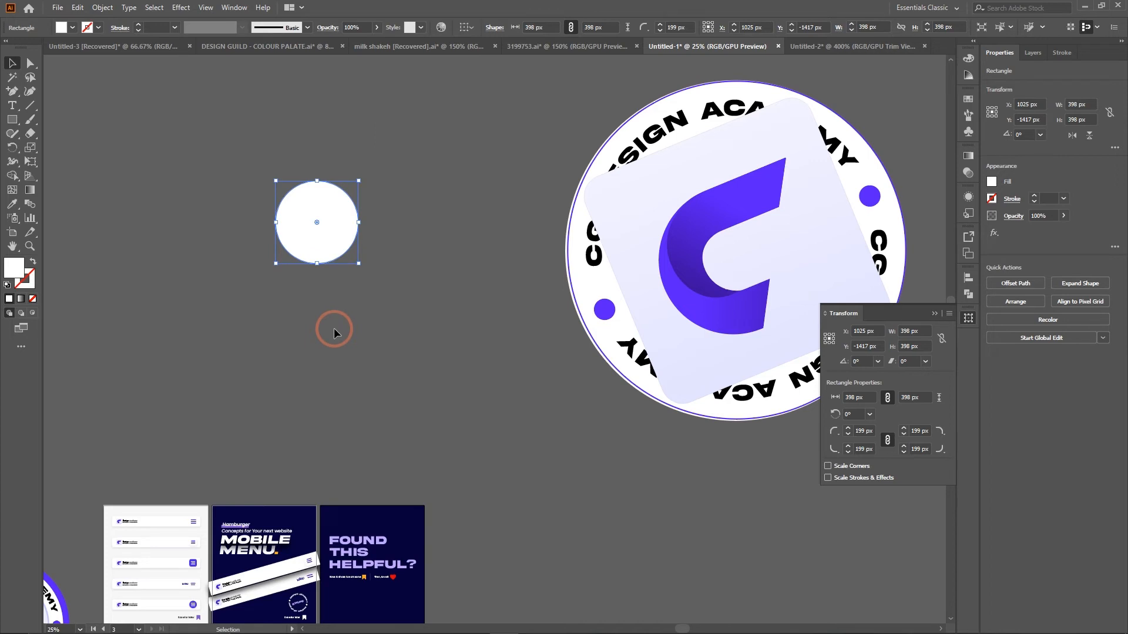
Step: Delete the white rounded shape from the canvas beside the badge
{"action": "left_click", "coordinate": [334, 329]}
{"action": "left_click", "coordinate": [304, 210]}
{"action": "key", "text": "Delete"}
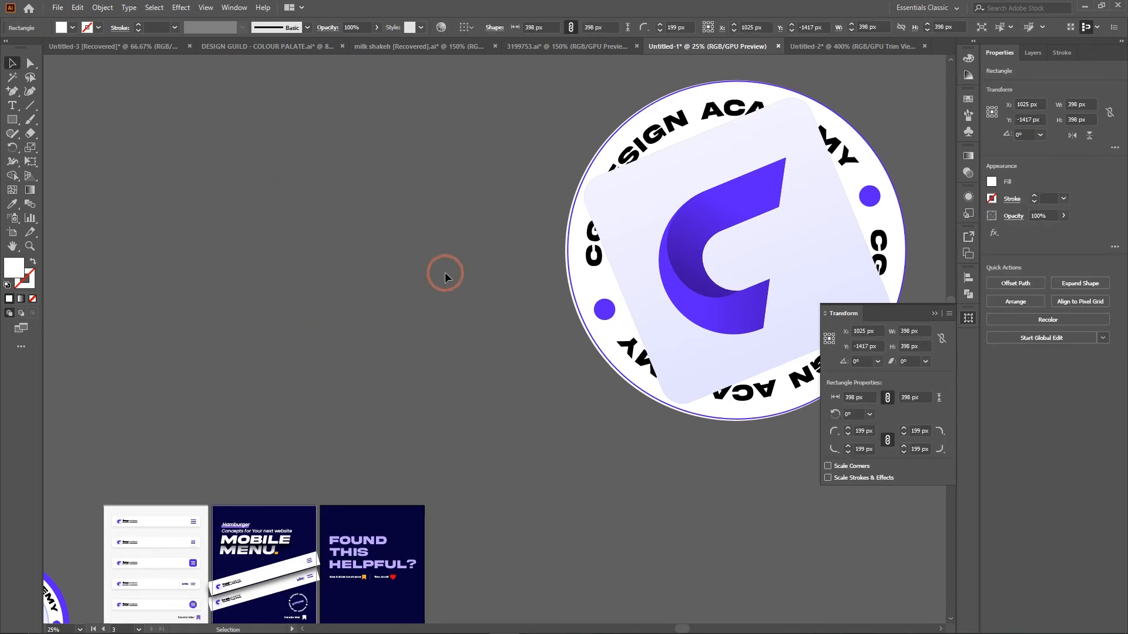
{"action": "left_click", "coordinate": [446, 272]}
Step: Shrink the large circular badge proportionally to about 250 px wide and deselect it
{"action": "scroll", "coordinate": [644, 315], "scroll_direction": "right", "scroll_amount": 5}
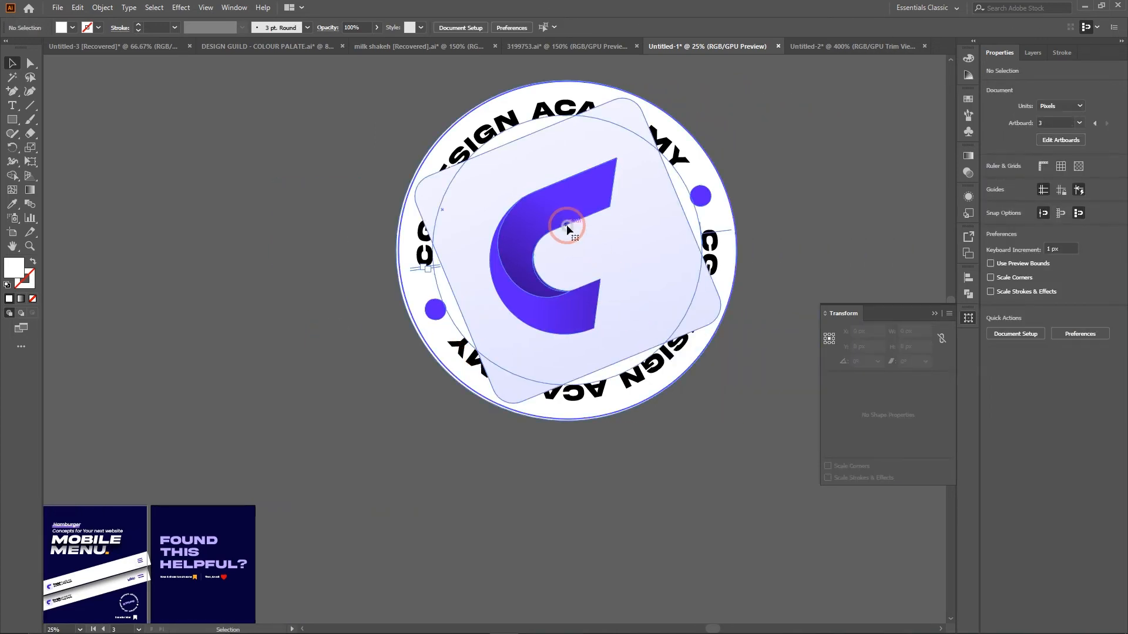
{"action": "left_click", "coordinate": [567, 224]}
{"action": "left_click_drag", "start_coordinate": [737, 82], "coordinate": [488, 367]}
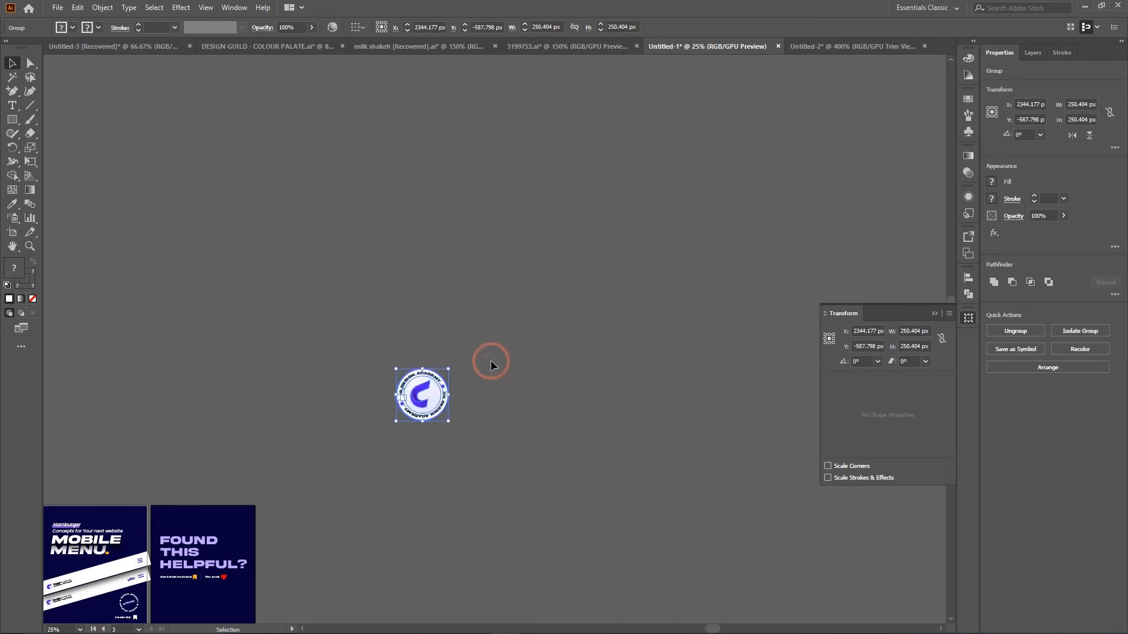
{"action": "key", "text": "ctrl+plus"}
{"action": "key", "text": "ctrl+plus"}
{"action": "key", "text": "ctrl+plus"}
{"action": "key", "text": "ctrl+plus"}
{"action": "key", "text": "ctrl+plus"}
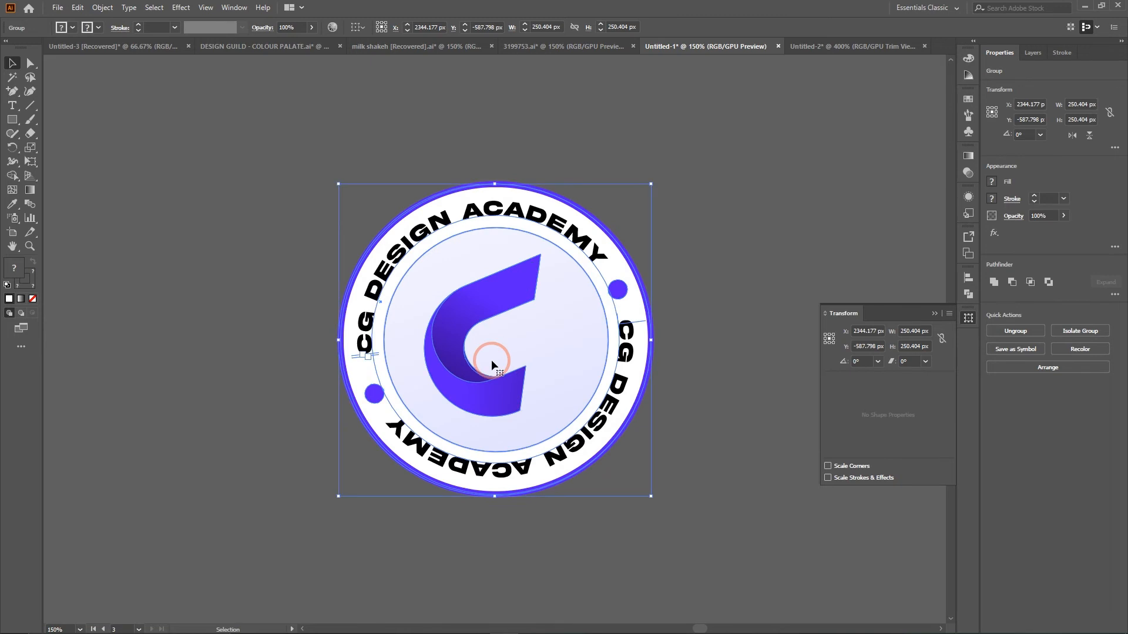
{"action": "left_click", "coordinate": [743, 228]}
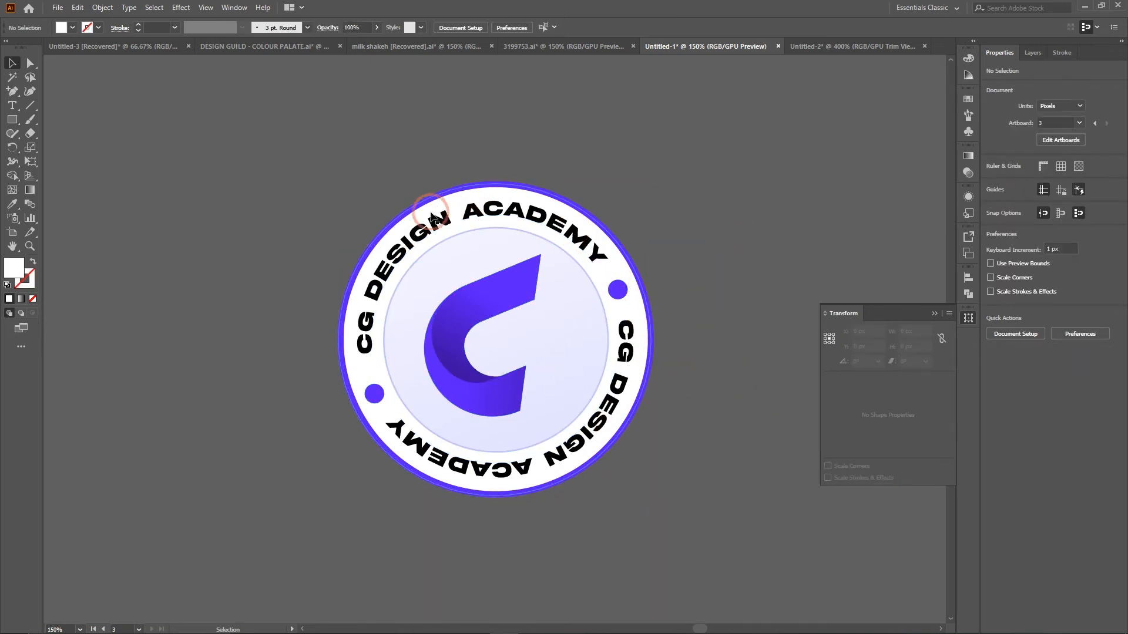
Step: Select the badge again and shrink it proportionally to about 101 px wide
{"action": "left_click", "coordinate": [524, 340]}
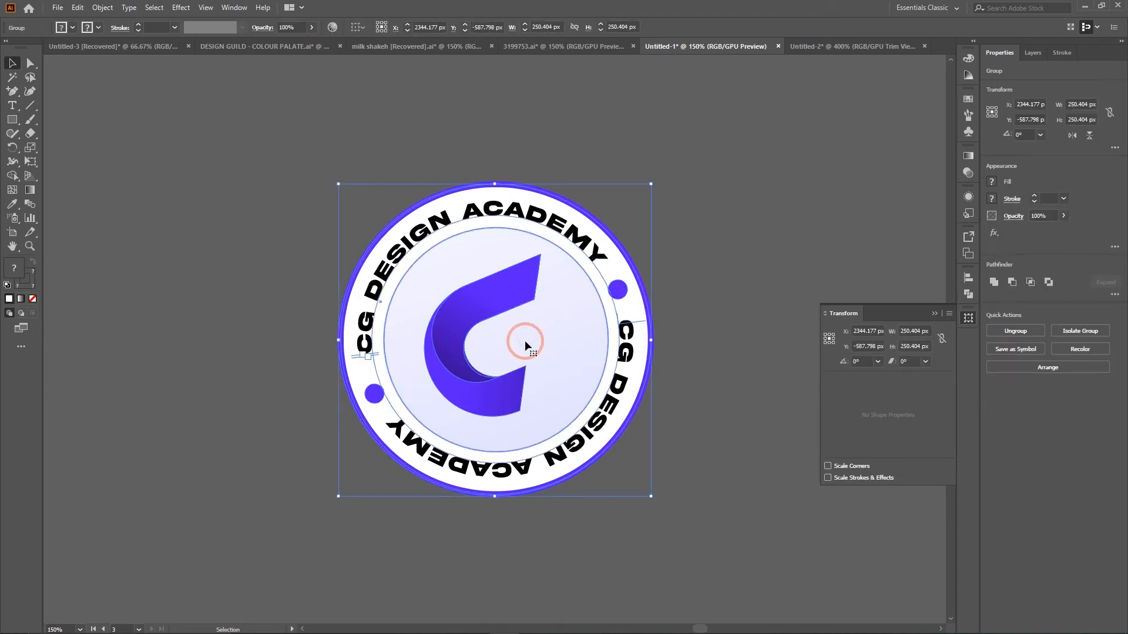
{"action": "left_click_drag", "start_coordinate": [646, 184], "coordinate": [463, 366]}
{"action": "key", "text": "ctrl+equal"}
{"action": "key", "text": "ctrl+equal"}
{"action": "key", "text": "ctrl+equal"}
{"action": "key", "text": "ctrl+equal"}
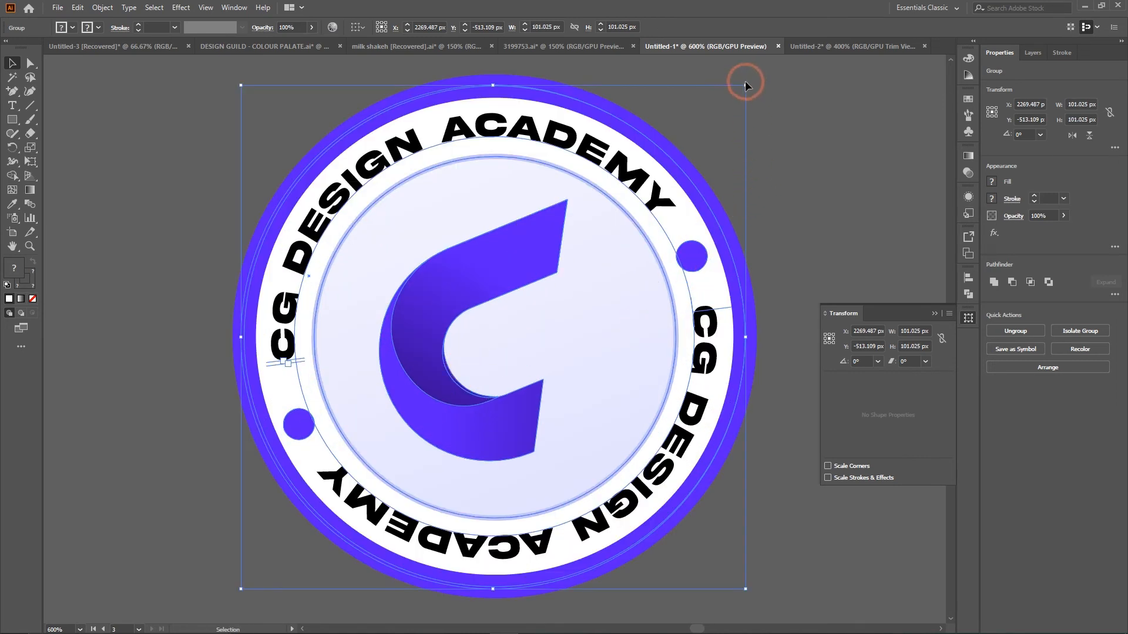
Step: Shrink the badge to about 6.4 px and move it to about X 2290 px, Y -510 px
{"action": "left_click_drag", "start_coordinate": [745, 83], "coordinate": [270, 577]}
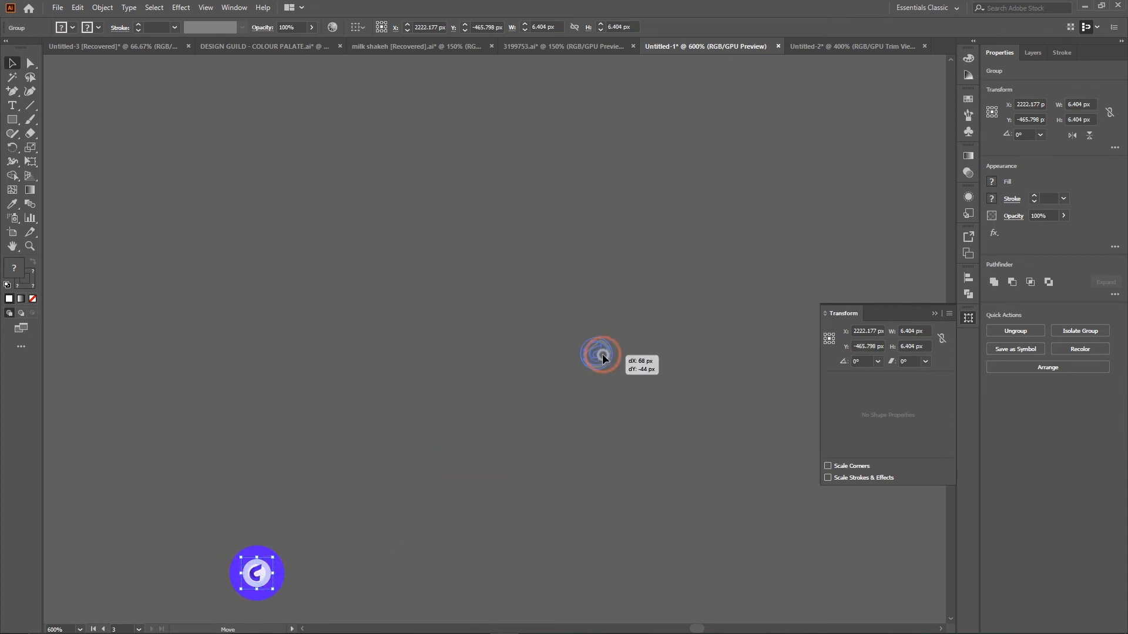
{"action": "left_click_drag", "start_coordinate": [602, 354], "coordinate": [601, 354]}
{"action": "key", "text": "ctrl+equal"}
{"action": "key", "text": "ctrl+equal"}
{"action": "key", "text": "ctrl+equal"}
{"action": "key", "text": "ctrl+equal"}
{"action": "key", "text": "ctrl+equal"}
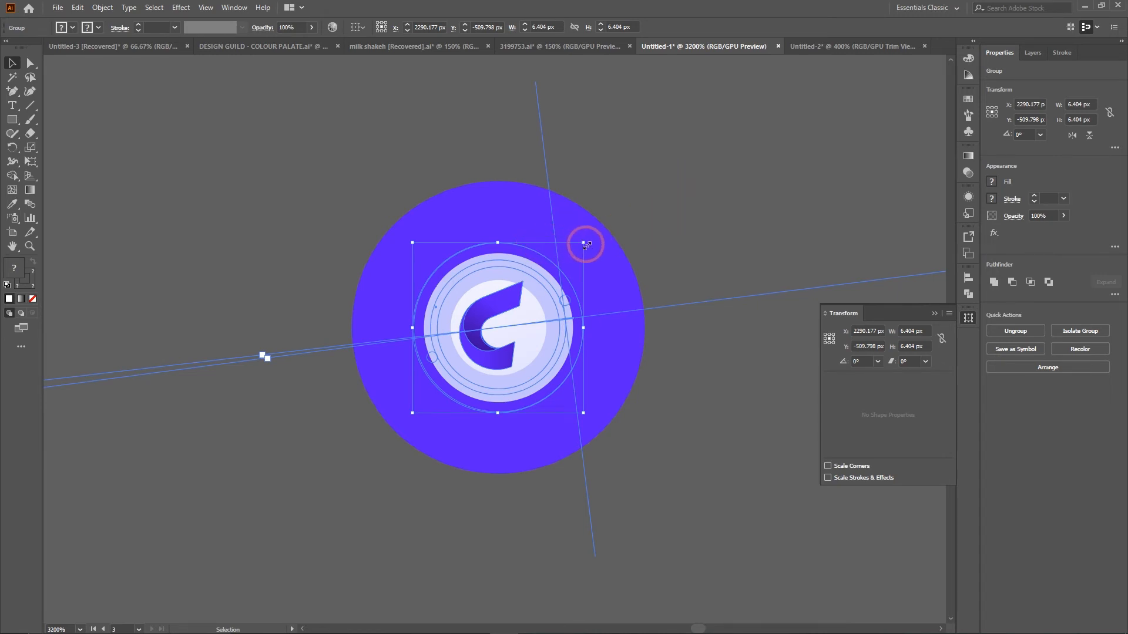
Step: Try the badge at several sizes, leave it at about 165 px wide, and deselect it
{"action": "key", "text": "ctrl+minus"}
{"action": "key", "text": "ctrl+minus"}
{"action": "key", "text": "ctrl+minus"}
{"action": "key", "text": "ctrl+minus"}
{"action": "key", "text": "ctrl+minus"}
{"action": "key", "text": "ctrl+minus"}
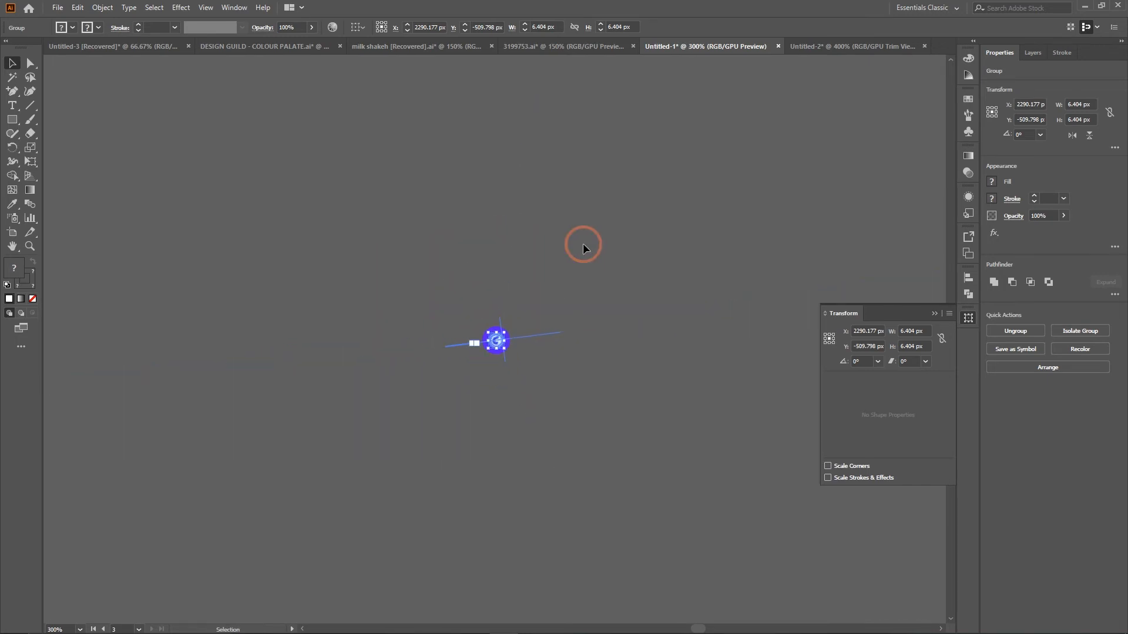
{"action": "left_click_drag", "start_coordinate": [506, 333], "coordinate": [766, 130]}
{"action": "left_click_drag", "start_coordinate": [679, 150], "coordinate": [411, 358]}
{"action": "left_click_drag", "start_coordinate": [494, 284], "coordinate": [688, 144]}
{"action": "left_click", "coordinate": [697, 223]}
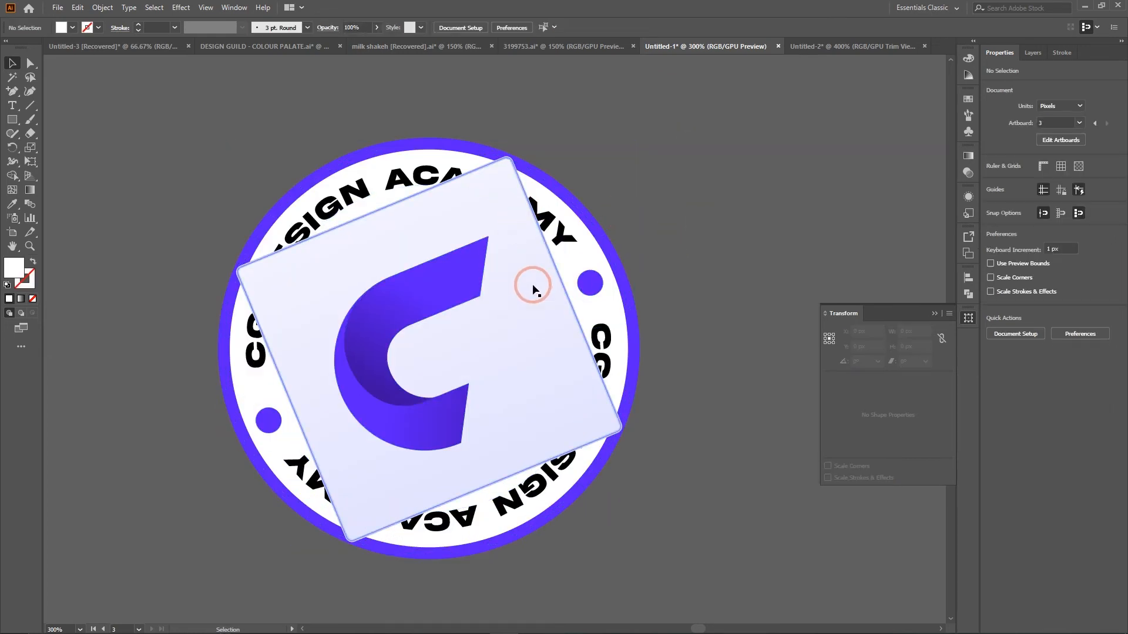
Step: Round the corners of the badge's tilted inner square fully so it forms a circle behind the C logo
{"action": "left_click", "coordinate": [52, 104]}
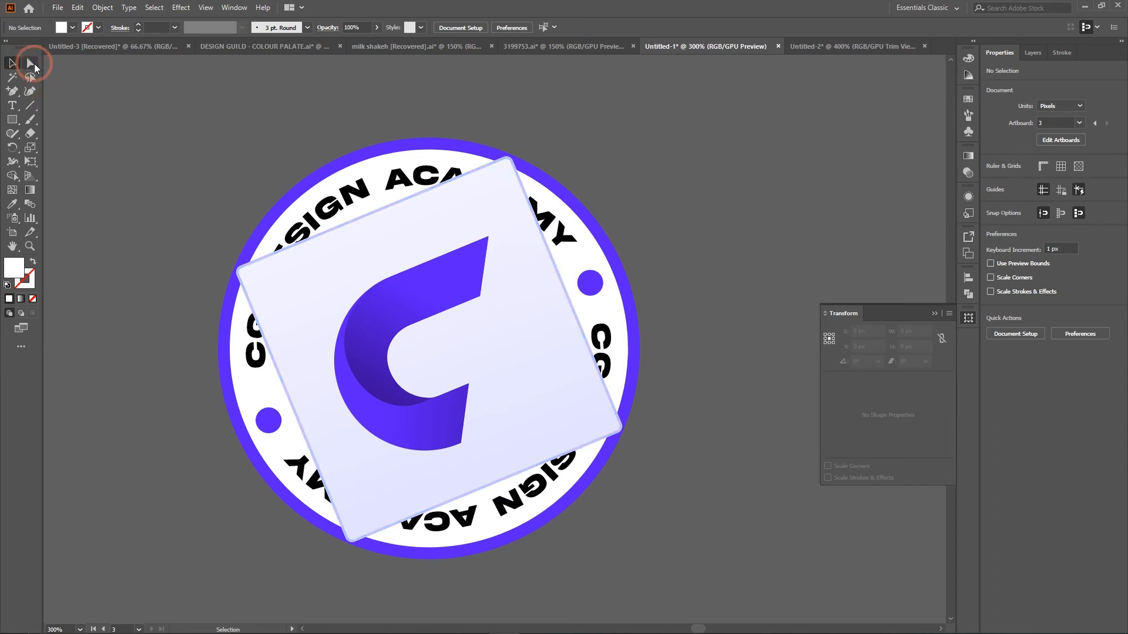
{"action": "left_click", "coordinate": [28, 63]}
{"action": "left_click", "coordinate": [579, 297]}
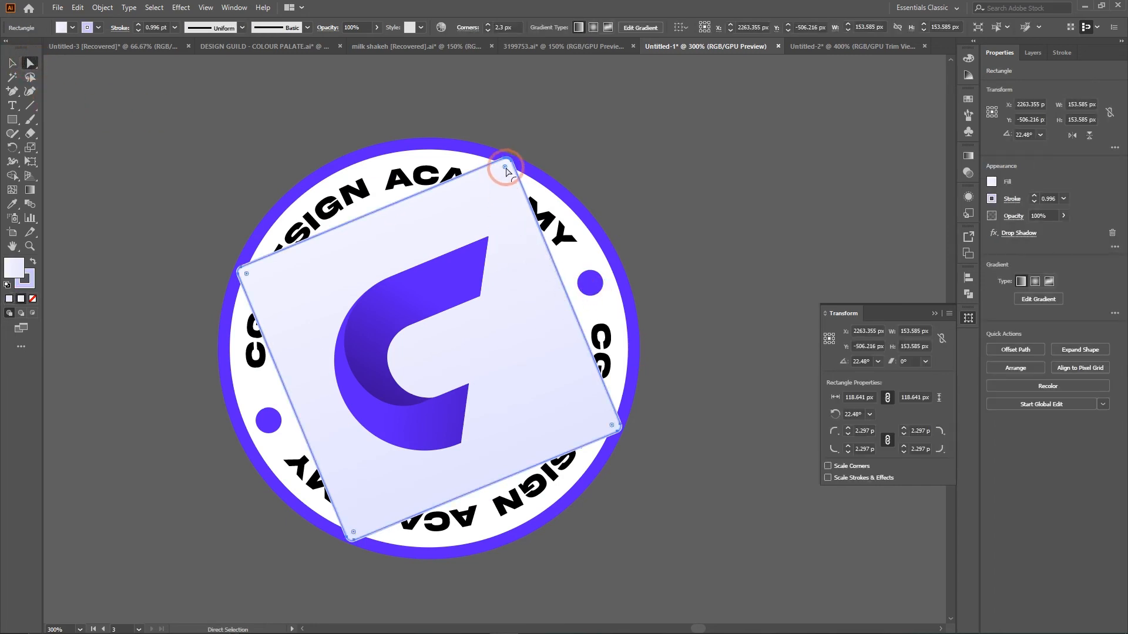
{"action": "left_click_drag", "start_coordinate": [501, 171], "coordinate": [411, 461]}
{"action": "left_click", "coordinate": [688, 269]}
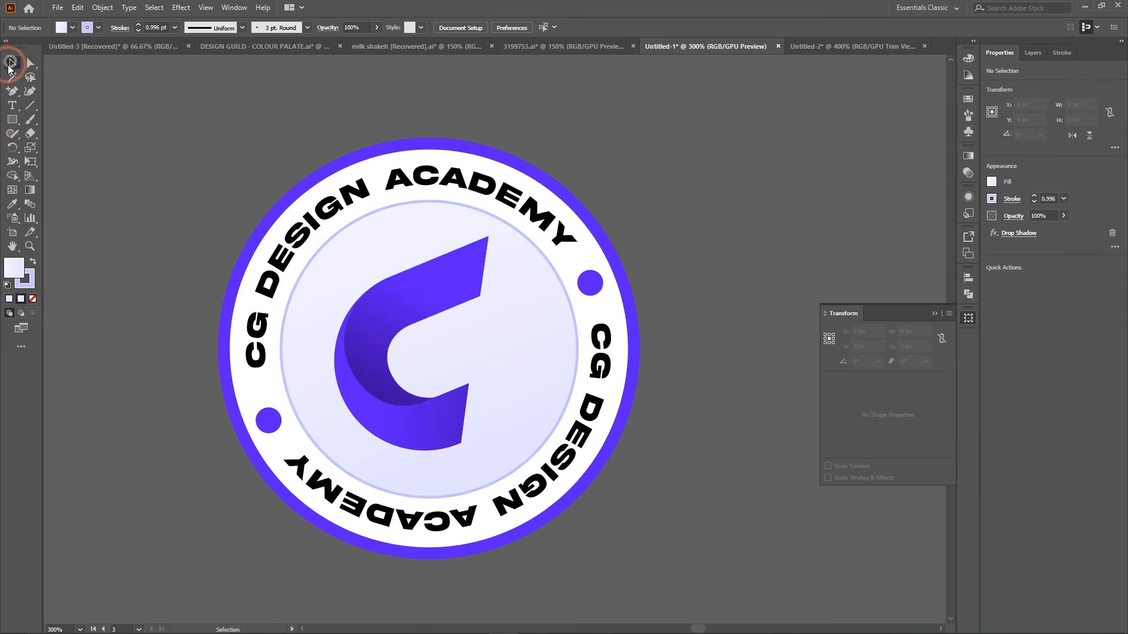
Step: Select the whole badge, look up the Transform entry in the list of available panels, and deselect the badge
{"action": "left_click", "coordinate": [11, 63]}
{"action": "left_click", "coordinate": [370, 302]}
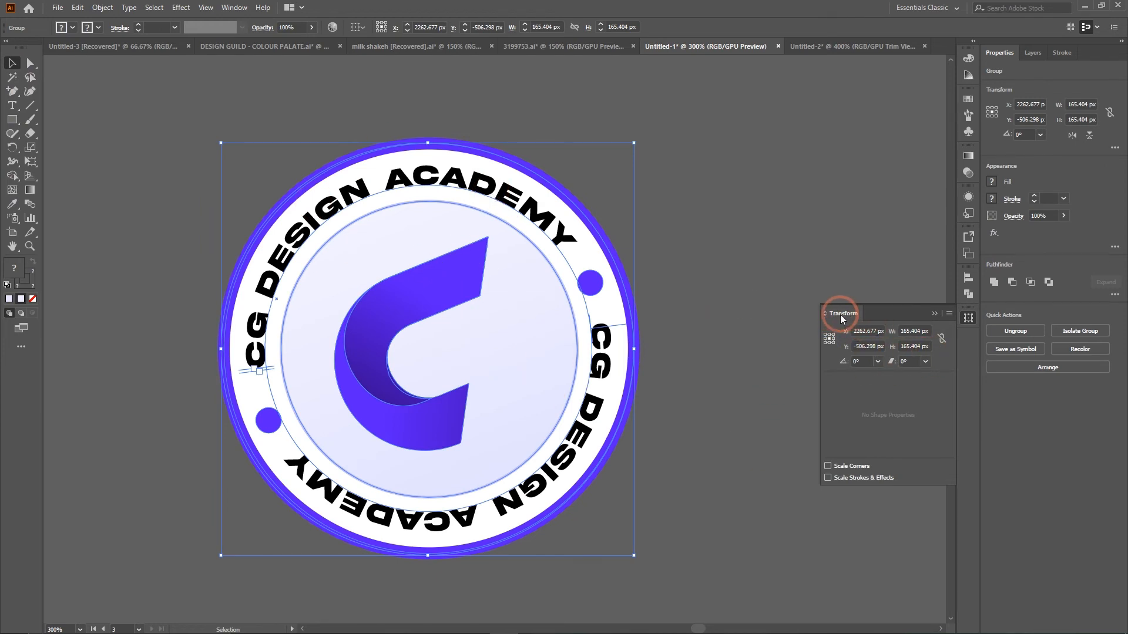
{"action": "left_click", "coordinate": [233, 7]}
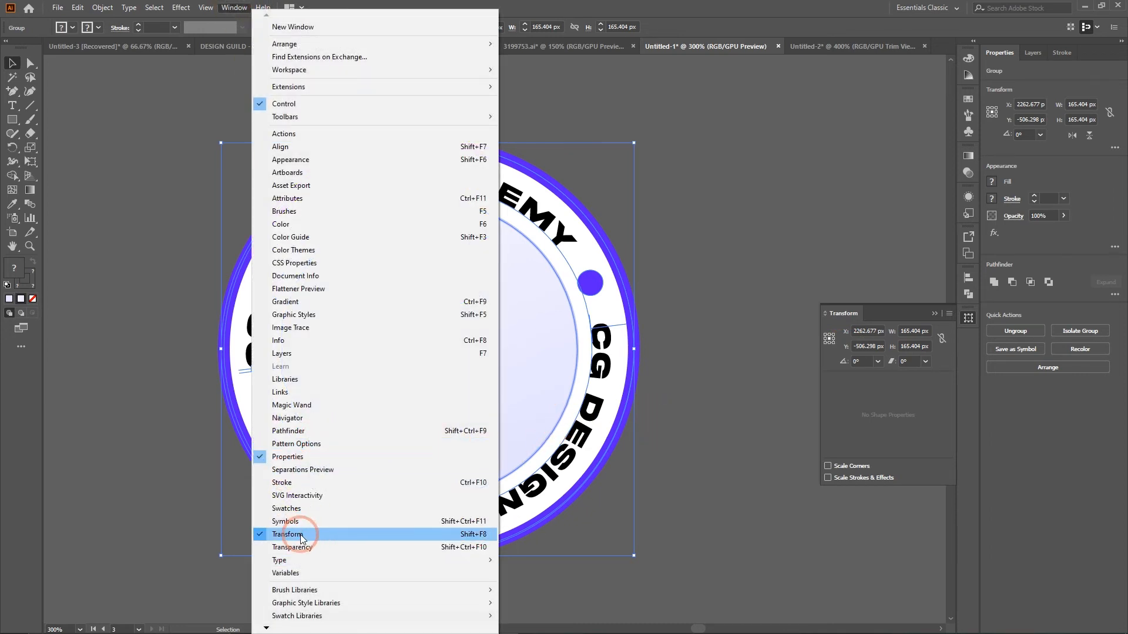
{"action": "left_click", "coordinate": [659, 435]}
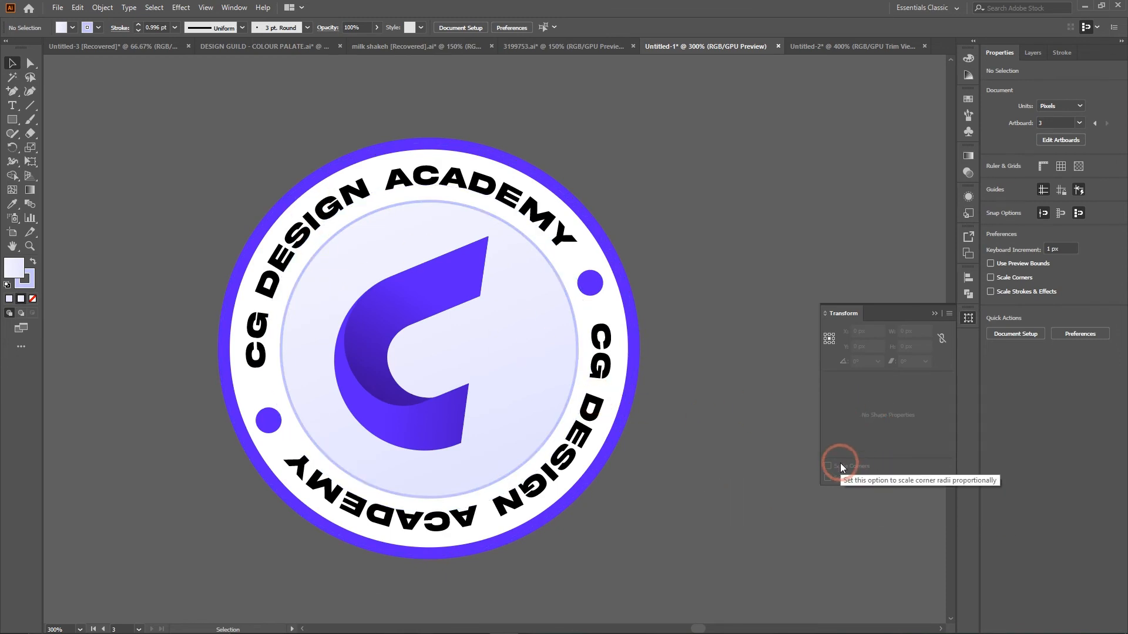
Step: Turn on Scale Corners and Scale Strokes & Effects for the badge and enlarge it to about 395 px
{"action": "left_click", "coordinate": [380, 313]}
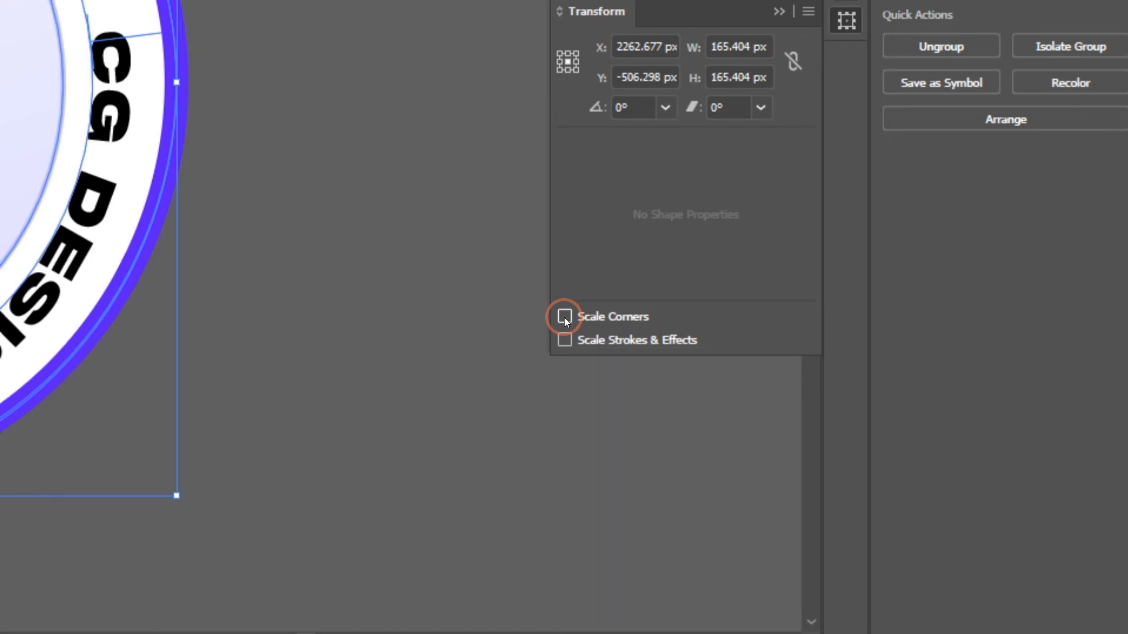
{"action": "left_click", "coordinate": [565, 317]}
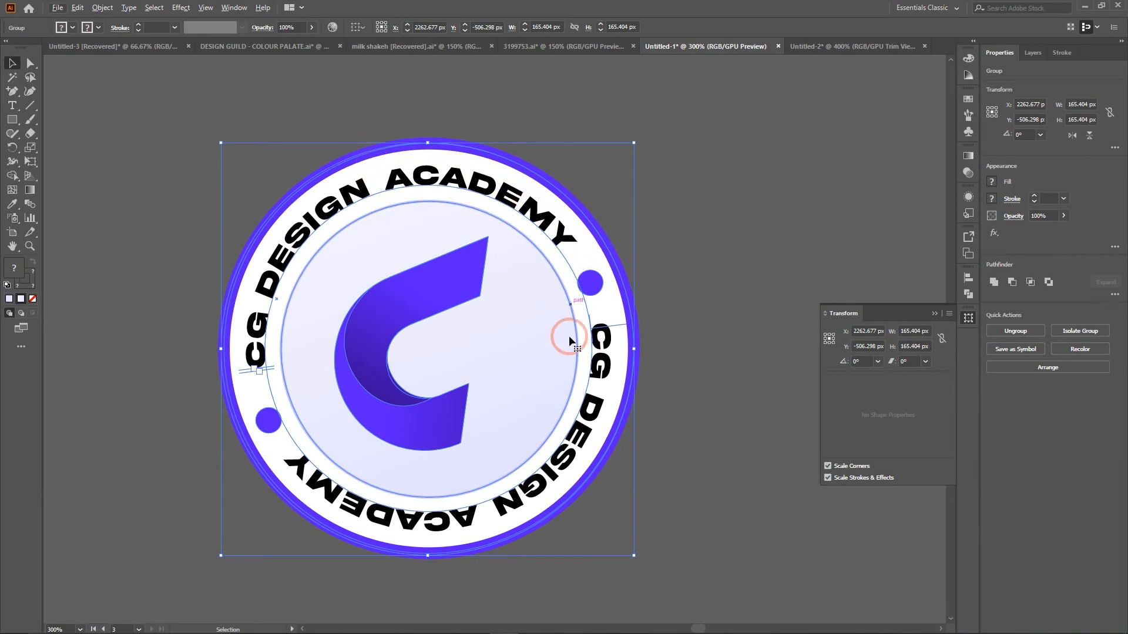
{"action": "key", "text": "ctrl+minus"}
{"action": "key", "text": "ctrl+minus"}
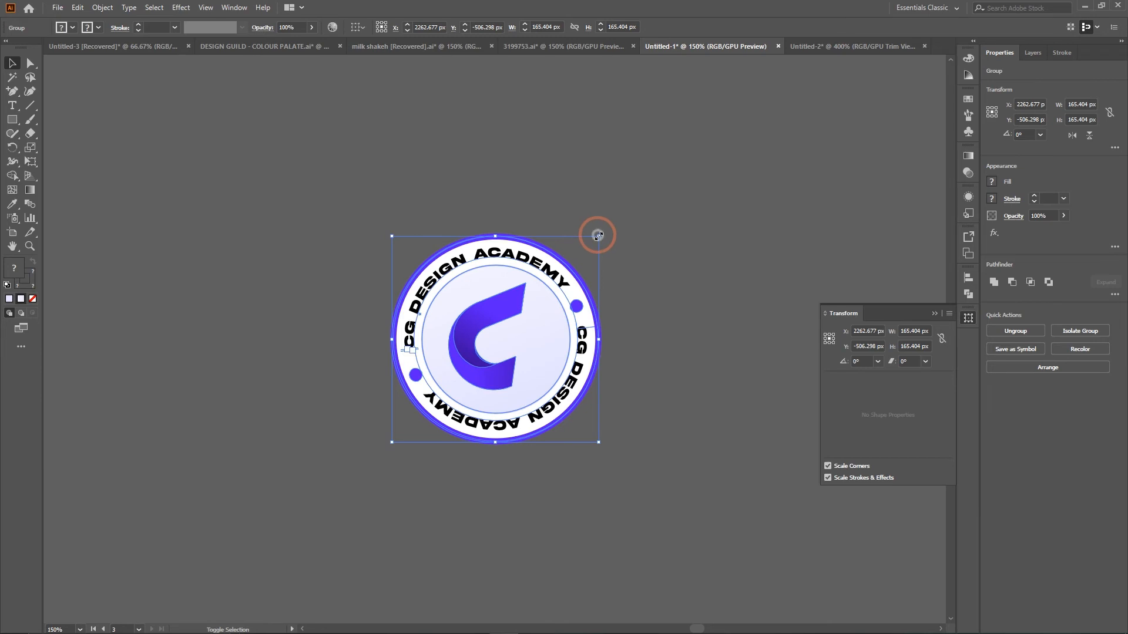
{"action": "left_click_drag", "start_coordinate": [597, 237], "coordinate": [886, 59]}
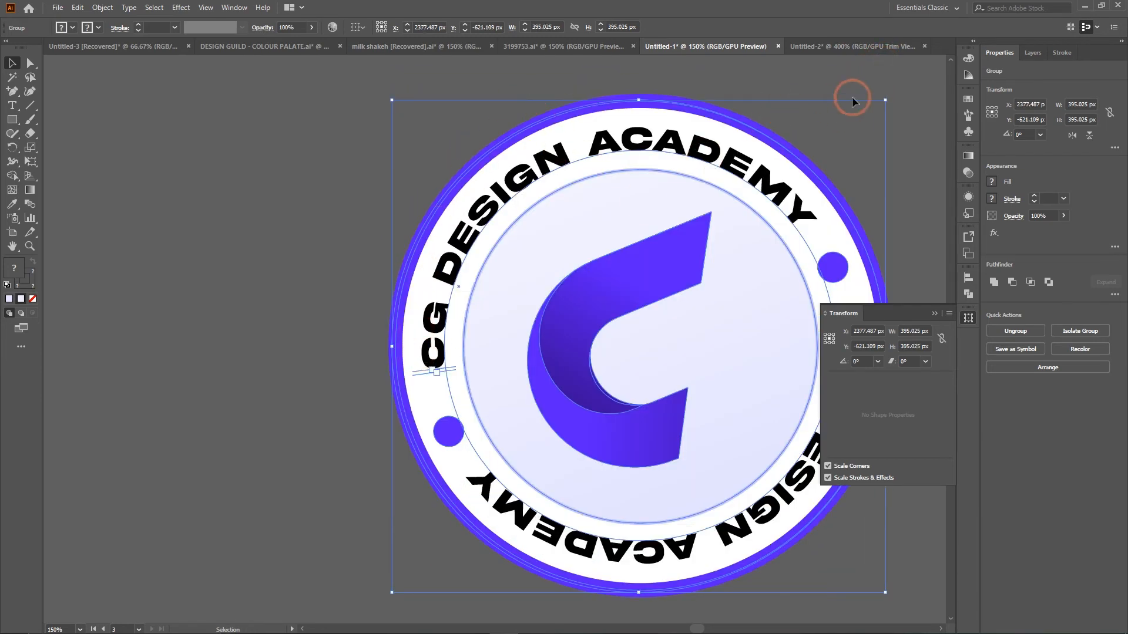
Step: Shrink the badge to about 60 px wide with the corner and stroke scaling options on
{"action": "left_click_drag", "start_coordinate": [885, 99], "coordinate": [468, 517]}
{"action": "key", "text": "ctrl+plus"}
{"action": "key", "text": "ctrl+plus"}
{"action": "key", "text": "ctrl+plus"}
{"action": "key", "text": "ctrl+plus"}
{"action": "key", "text": "ctrl+plus"}
{"action": "key", "text": "ctrl+plus"}
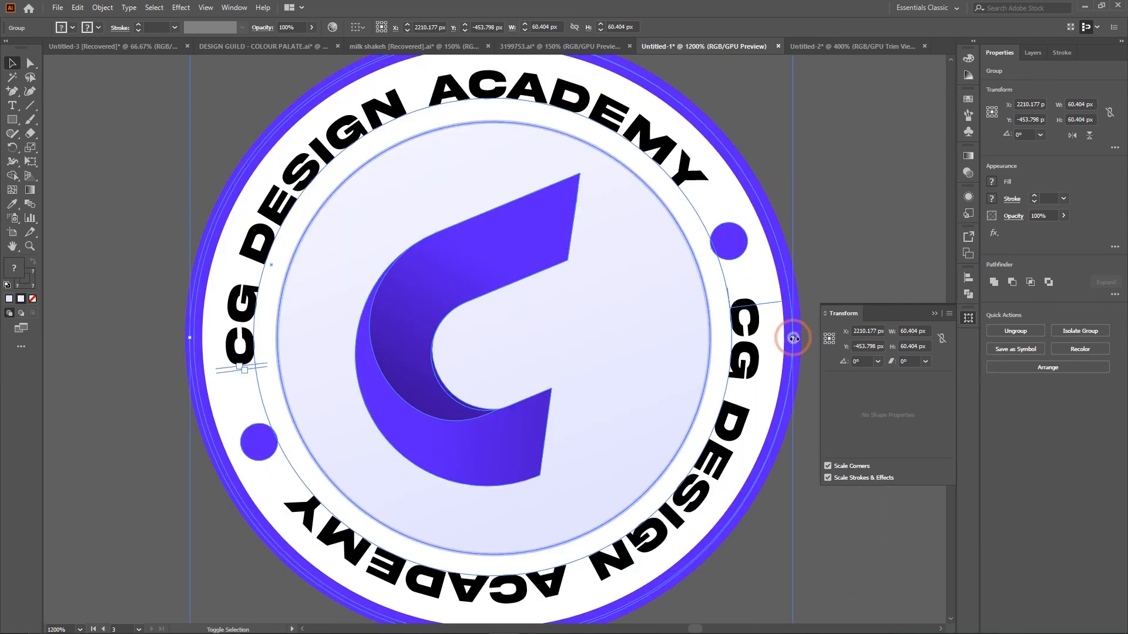
Step: Shrink the badge further to about 9 px wide and deselect it
{"action": "left_click_drag", "start_coordinate": [793, 336], "coordinate": [510, 355]}
{"action": "left_click", "coordinate": [621, 327]}
{"action": "key", "text": "ctrl+plus"}
{"action": "key", "text": "ctrl+plus"}
{"action": "key", "text": "ctrl+plus"}
{"action": "key", "text": "ctrl+plus"}
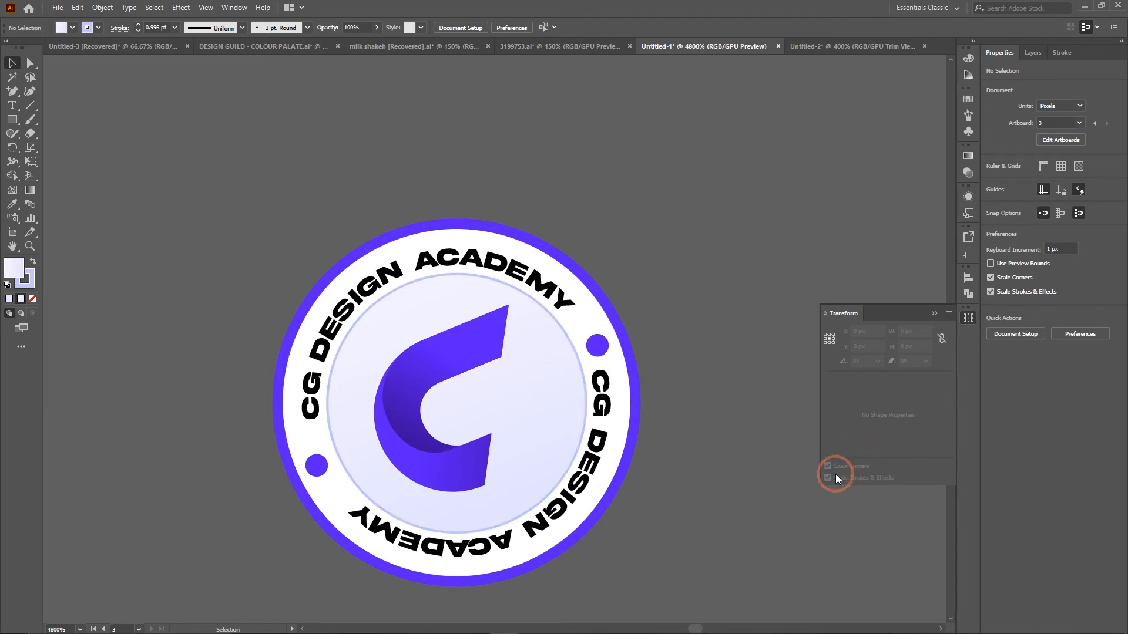
Step: Select the tiny badge and enlarge it to about 17 px wide
{"action": "left_click", "coordinate": [378, 377]}
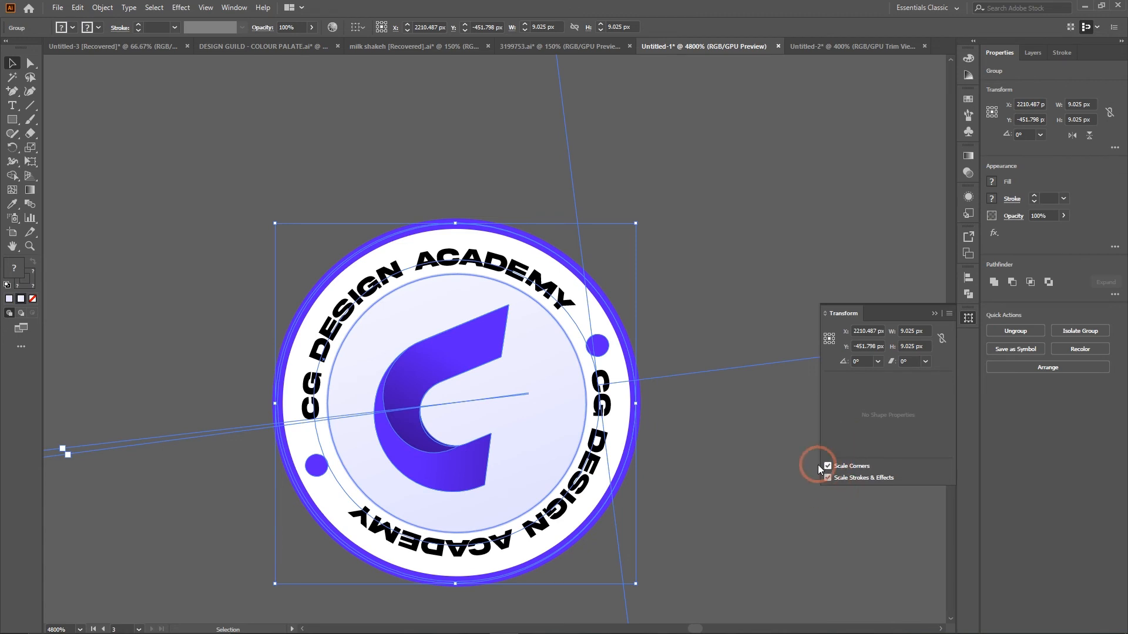
{"action": "left_click", "coordinate": [715, 277]}
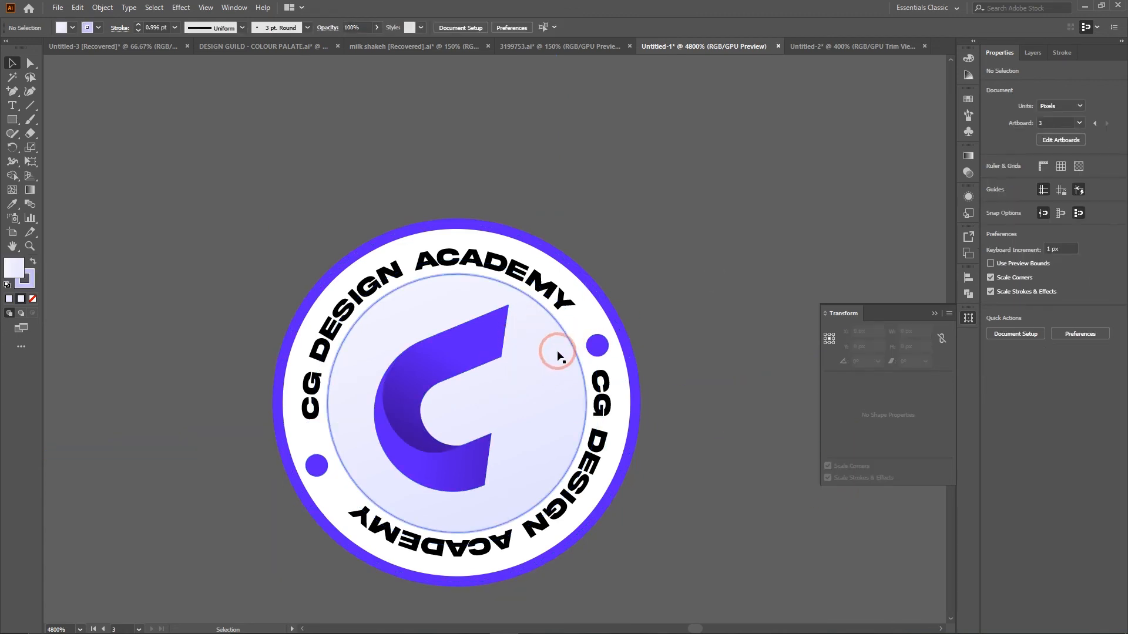
{"action": "left_click", "coordinate": [572, 381]}
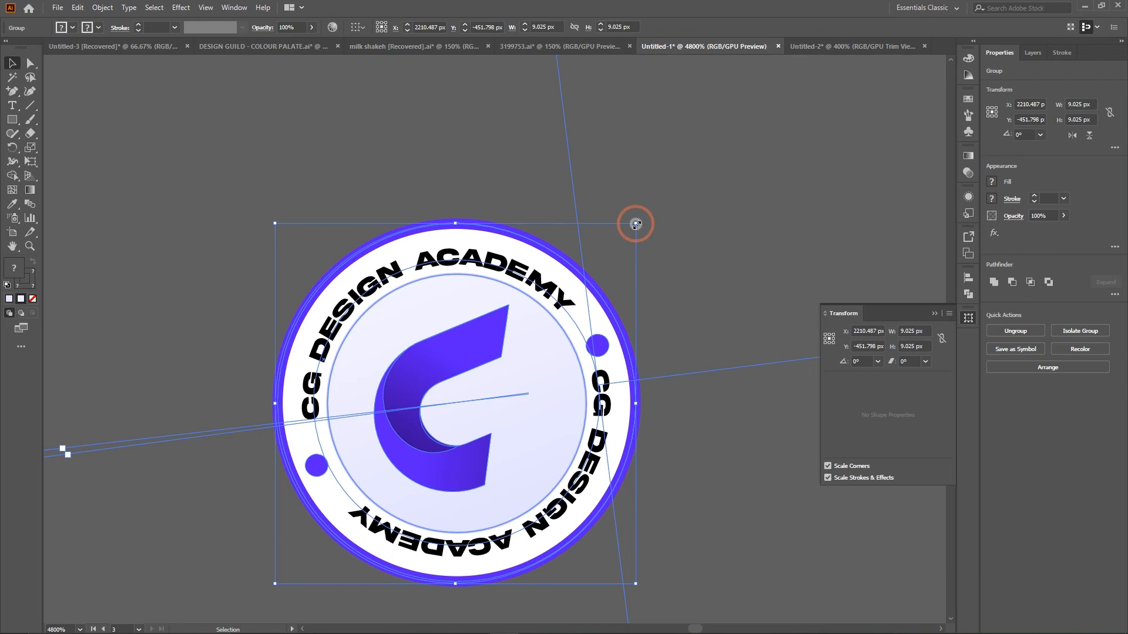
{"action": "left_click_drag", "start_coordinate": [635, 224], "coordinate": [682, 432]}
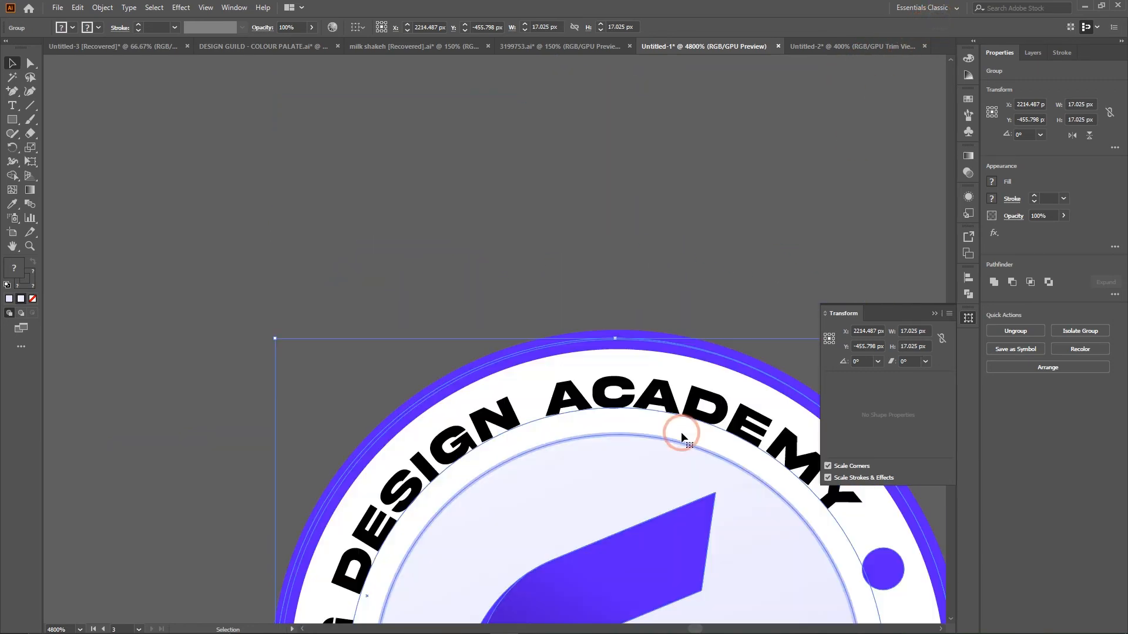
{"action": "scroll", "coordinate": [681, 431], "scroll_direction": "down", "scroll_amount": 4}
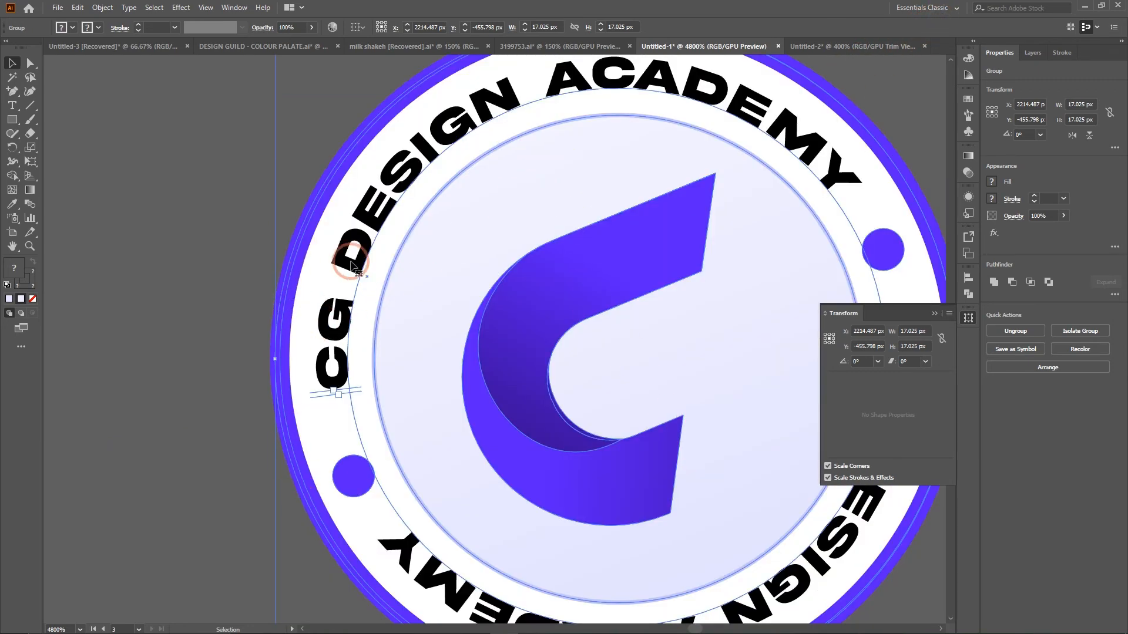
{"action": "key", "text": "ctrl+minus"}
{"action": "key", "text": "ctrl+minus"}
{"action": "key", "text": "ctrl+minus"}
{"action": "key", "text": "ctrl+minus"}
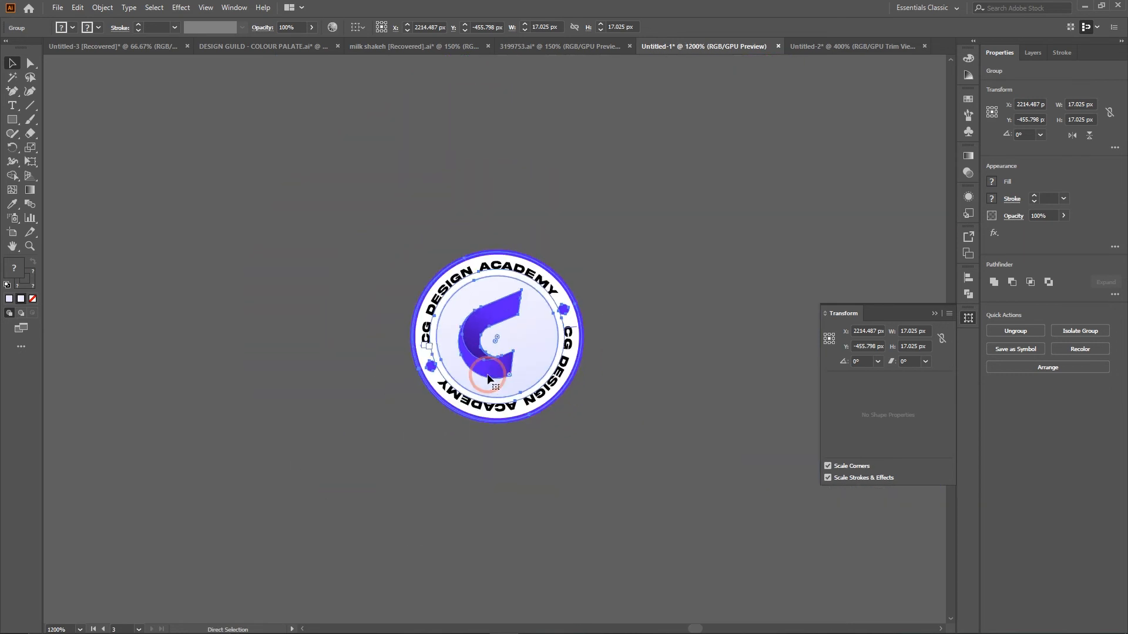
Step: Deselect the badge artwork
{"action": "left_click", "coordinate": [673, 248]}
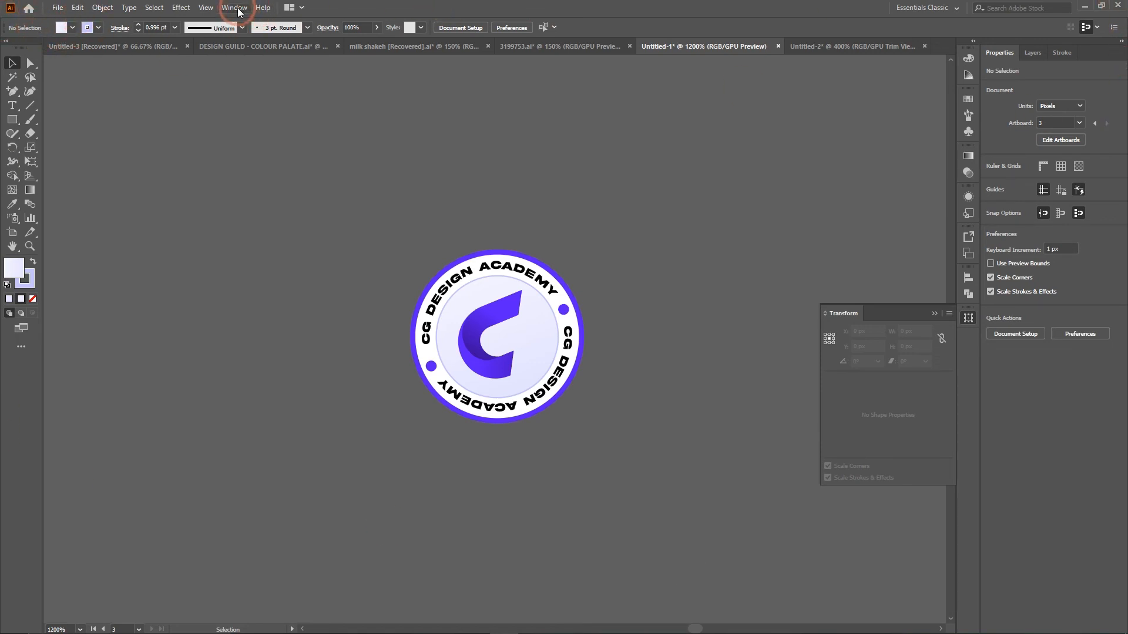
{"action": "left_click", "coordinate": [58, 9]}
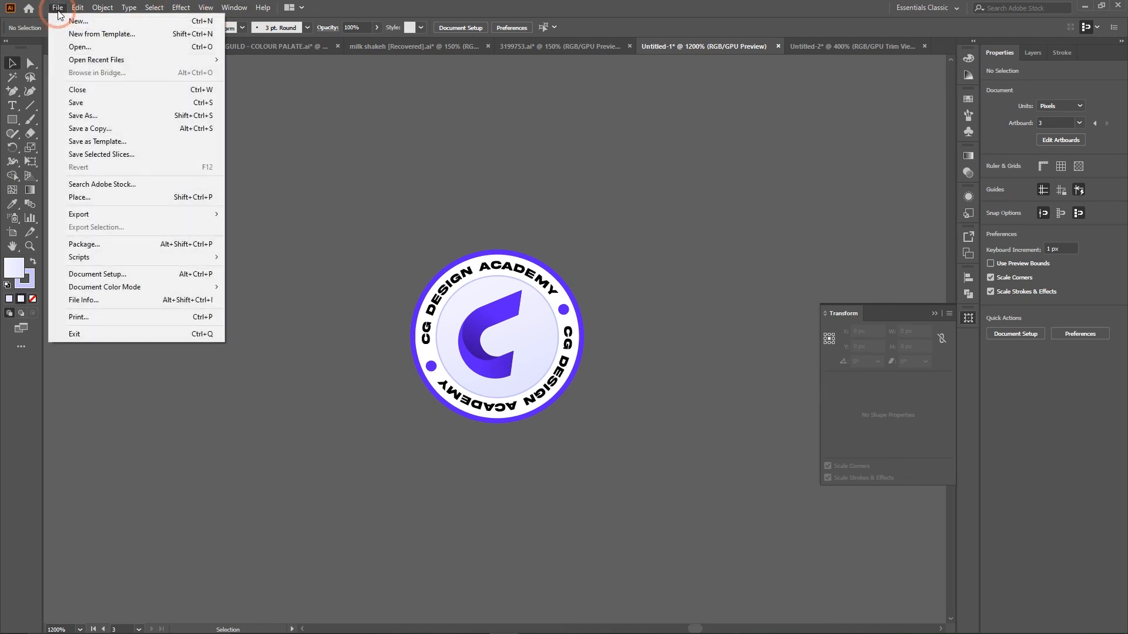
{"action": "mouse_move", "coordinate": [80, 11]}
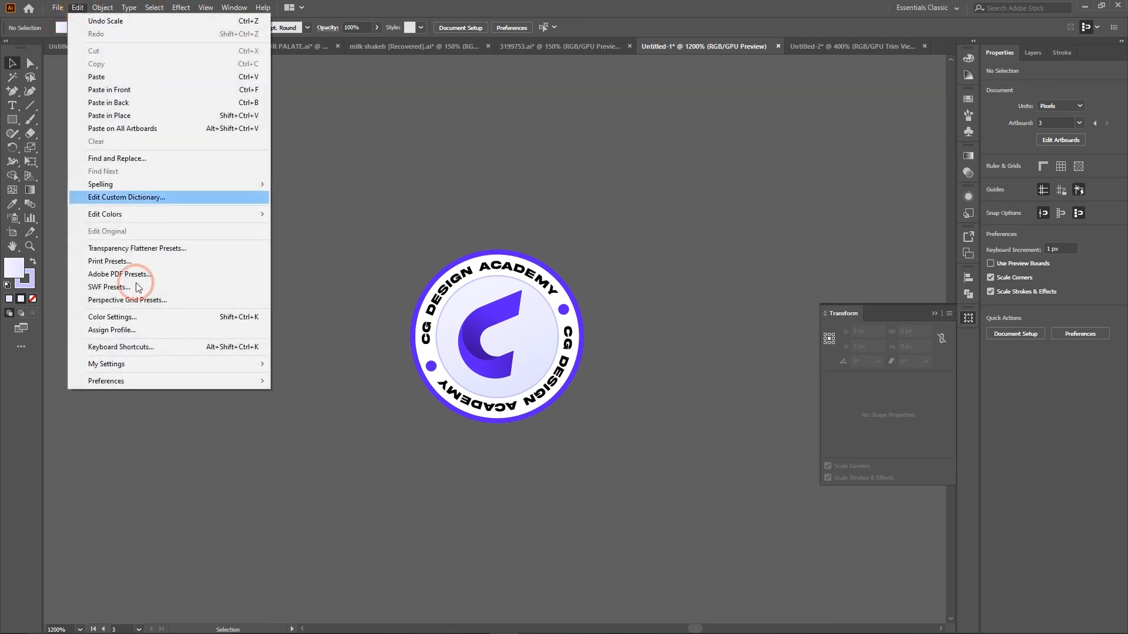
{"action": "left_click", "coordinate": [174, 464]}
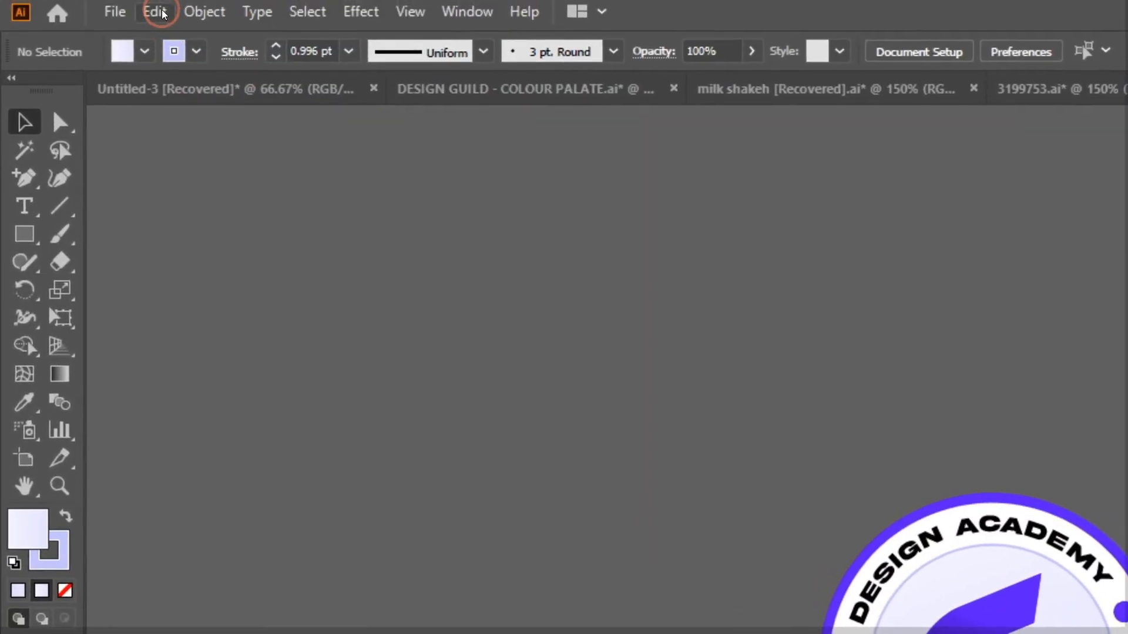
Step: Set the user interface brightness to the darkest theme after trying the lightest, and collapse the floating Transform panel
{"action": "left_click", "coordinate": [154, 10]}
{"action": "mouse_move", "coordinate": [211, 317]}
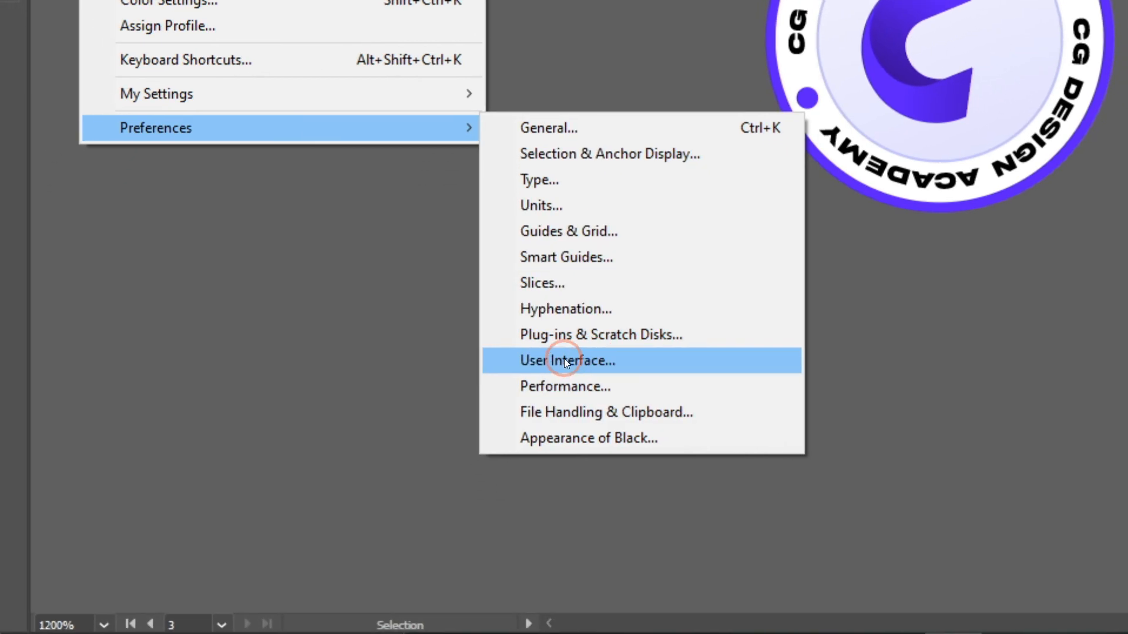
{"action": "left_click", "coordinate": [565, 360]}
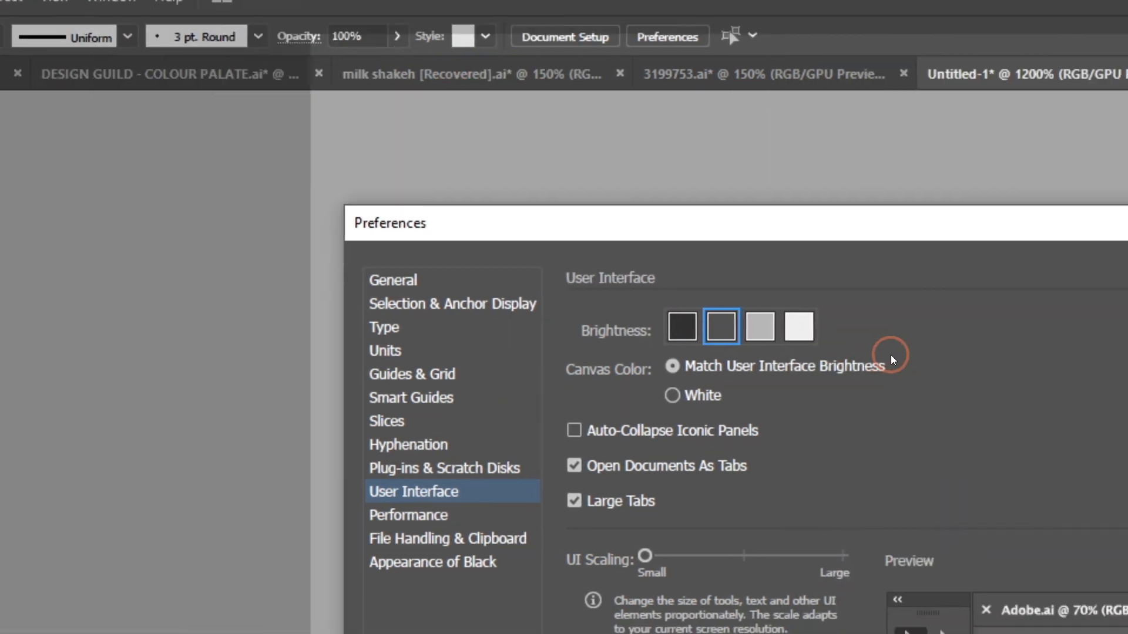
{"action": "left_click", "coordinate": [820, 342]}
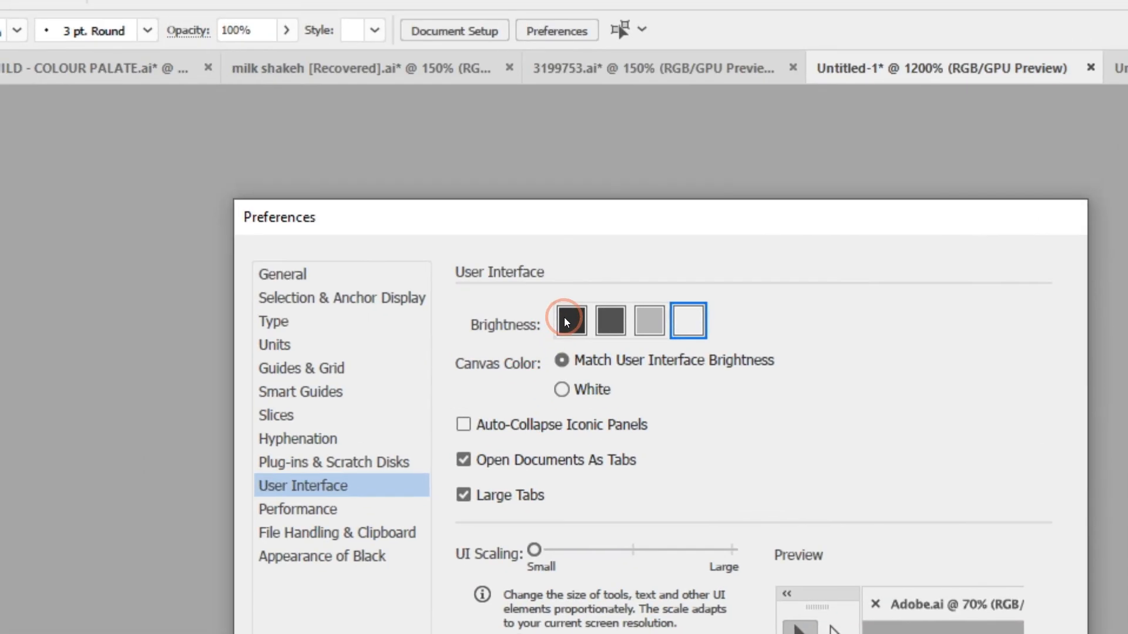
{"action": "left_click", "coordinate": [228, 223]}
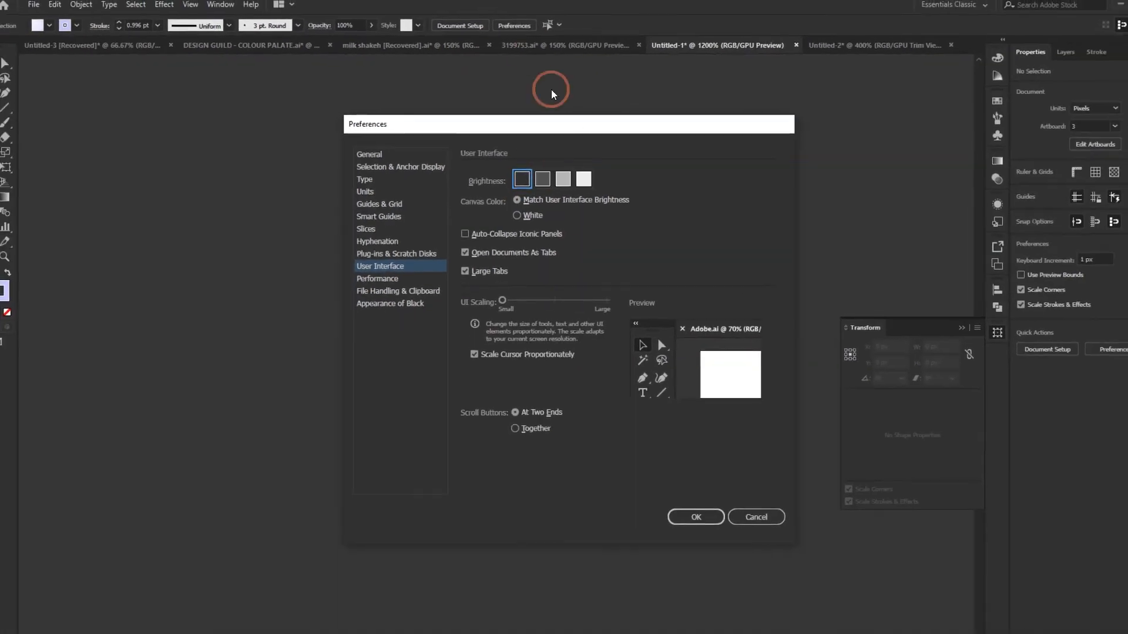
{"action": "left_click", "coordinate": [696, 517]}
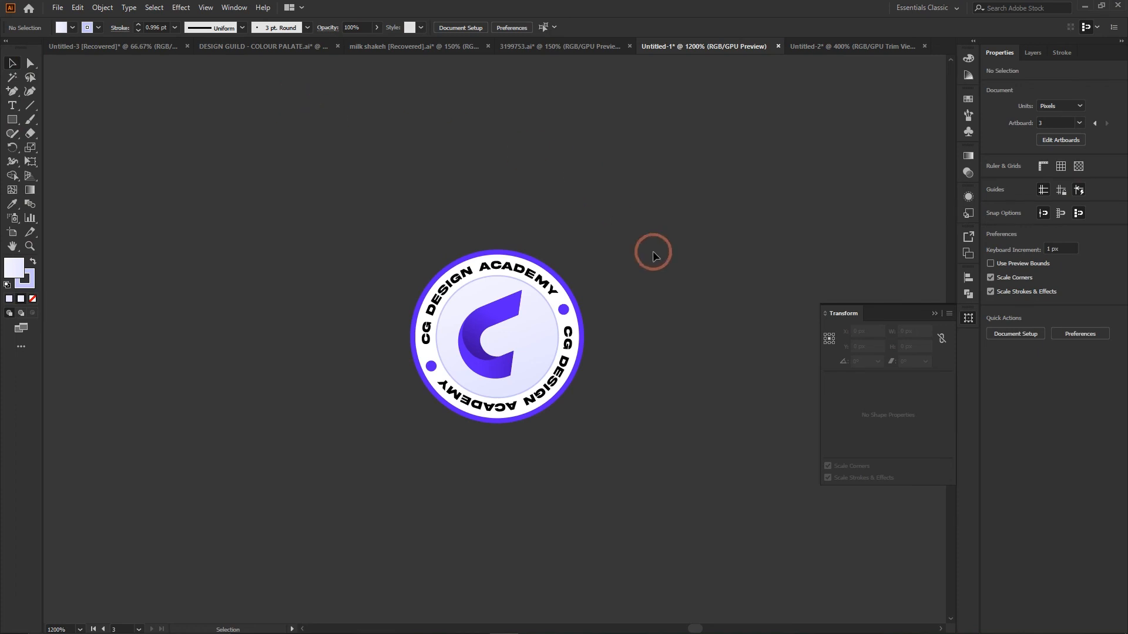
{"action": "left_click", "coordinate": [935, 316]}
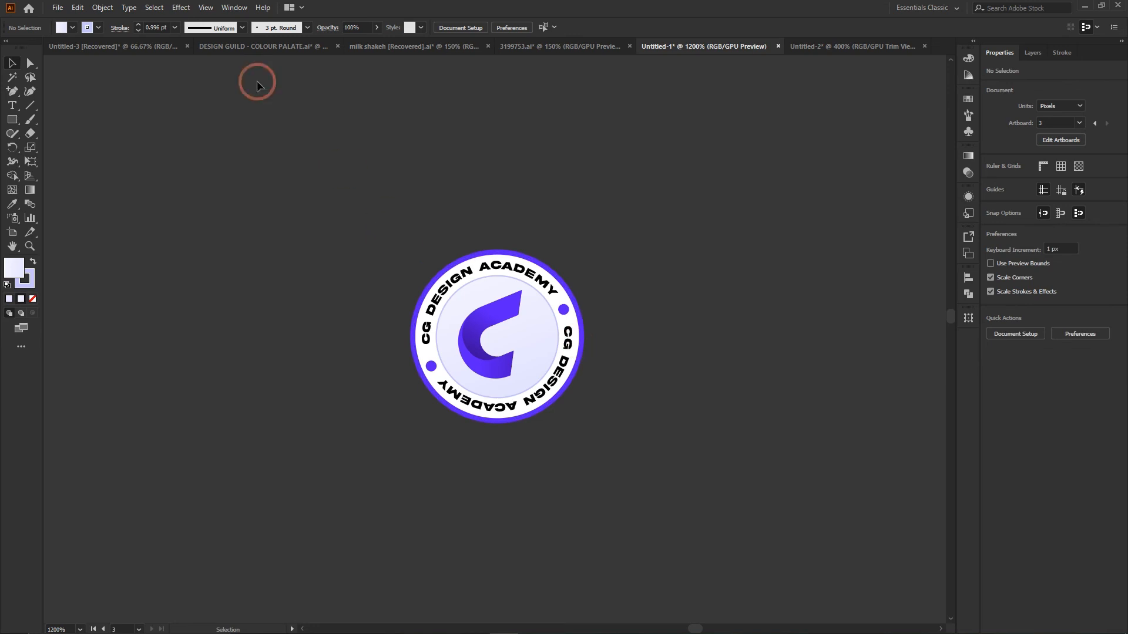
{"action": "left_click", "coordinate": [74, 8]}
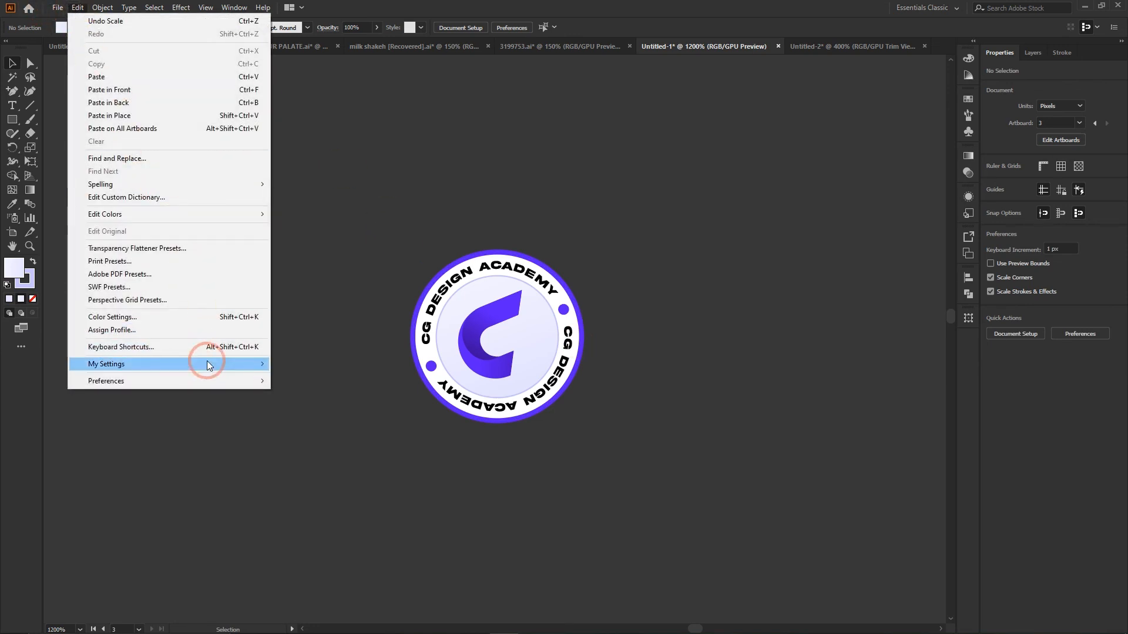
{"action": "mouse_move", "coordinate": [207, 362]}
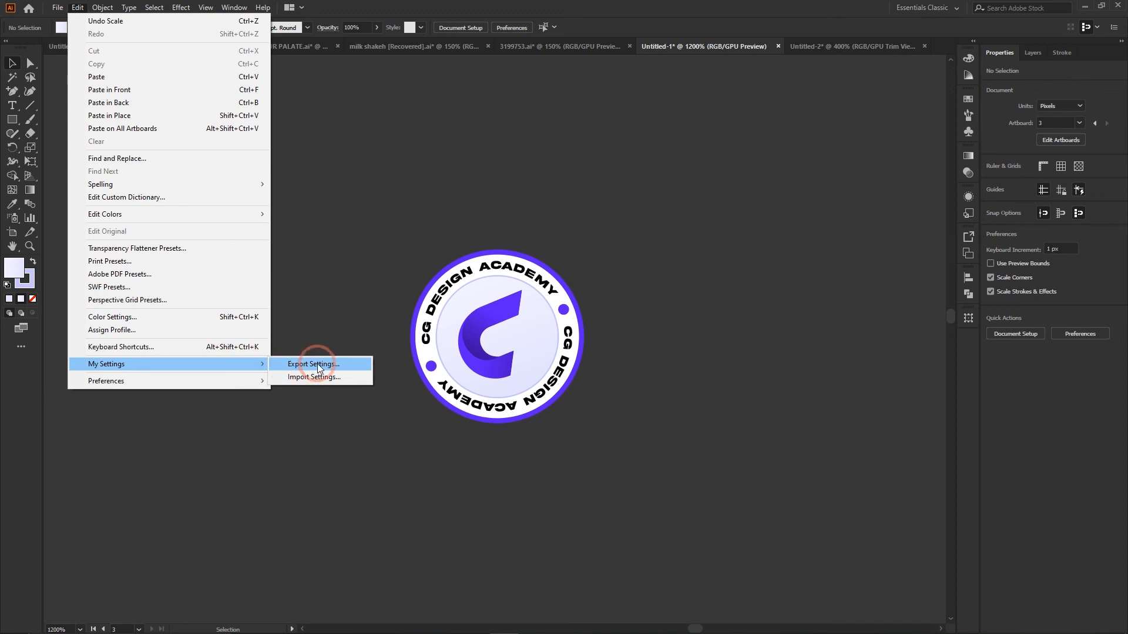
{"action": "left_click", "coordinate": [252, 535]}
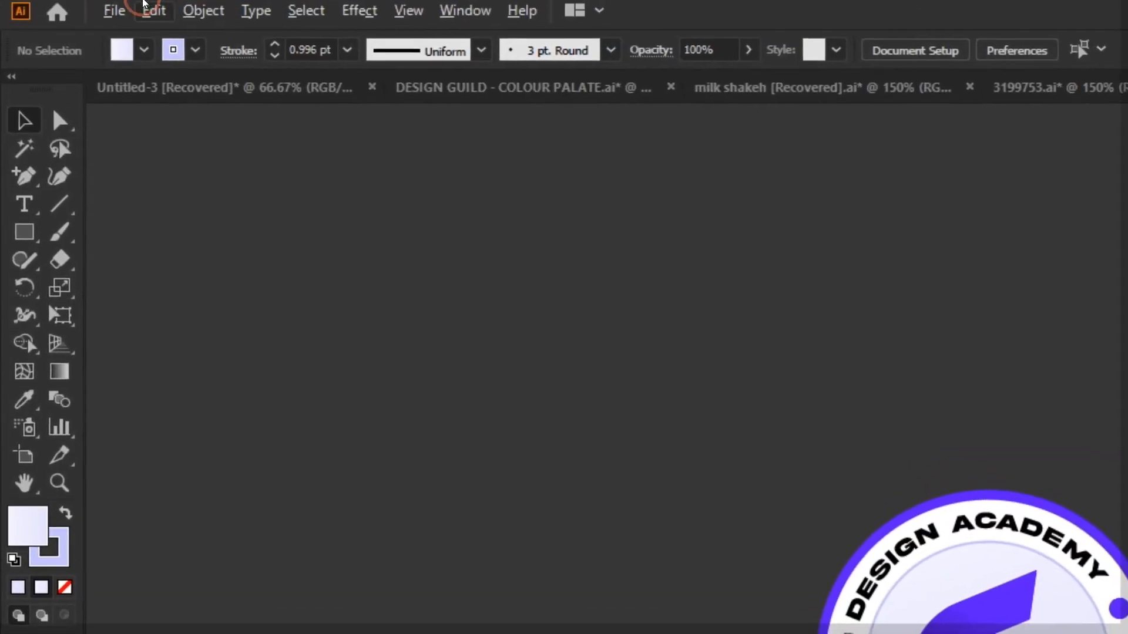
Step: Export the application settings to This PC as AI24Settings_5-16-2022_9 17 AM
{"action": "left_click", "coordinate": [147, 7]}
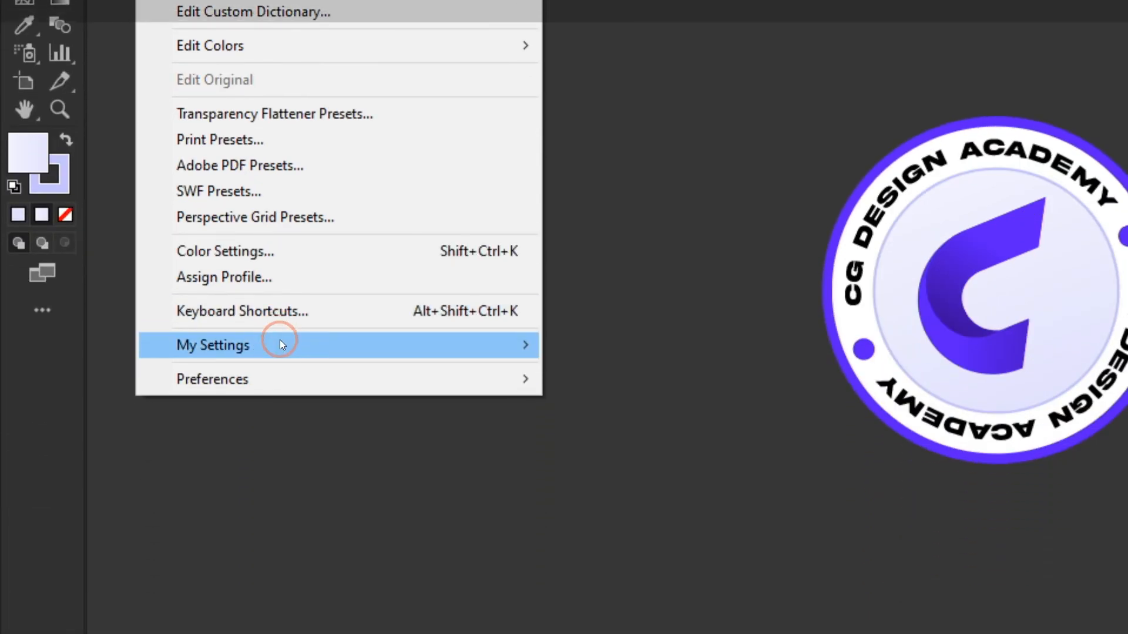
{"action": "mouse_move", "coordinate": [534, 322]}
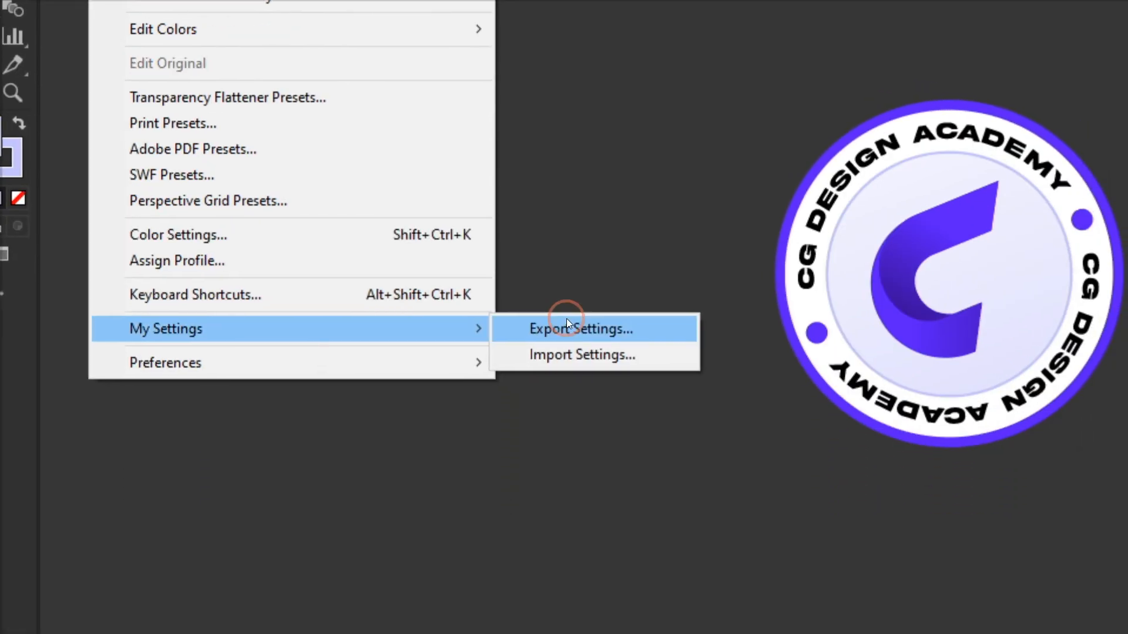
{"action": "left_click", "coordinate": [614, 319]}
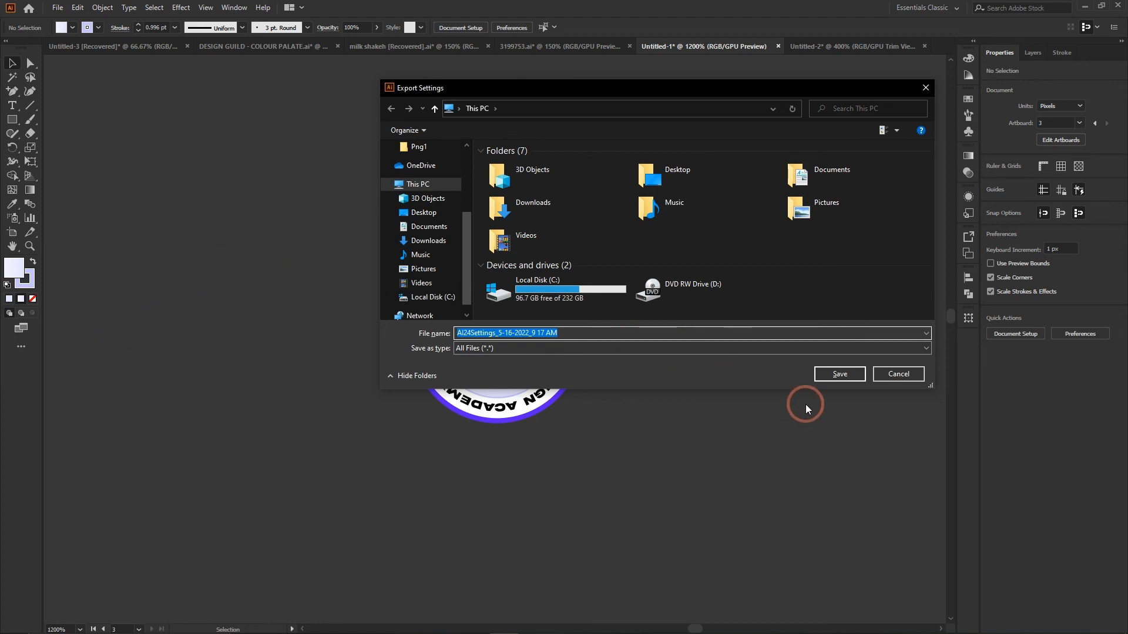
{"action": "left_click", "coordinate": [839, 375]}
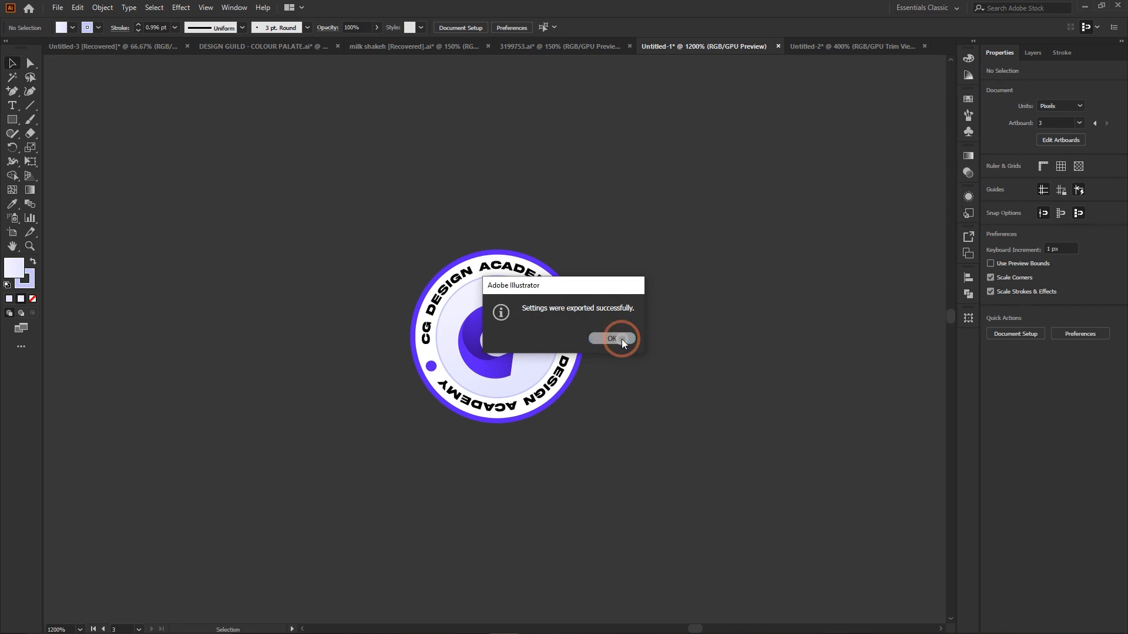
{"action": "left_click", "coordinate": [621, 340]}
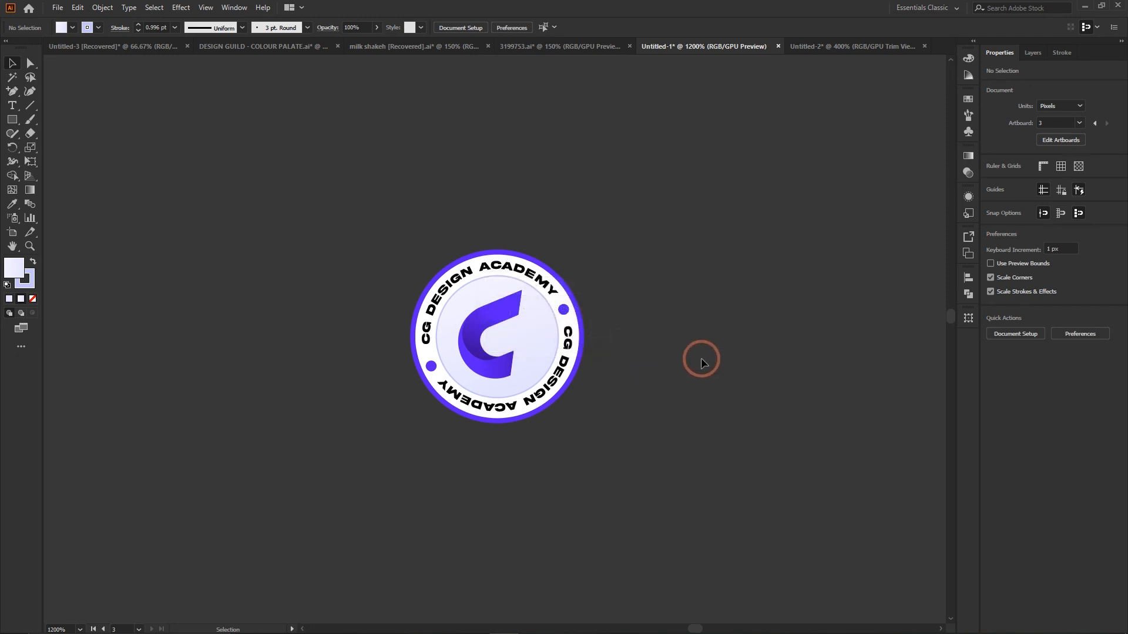
Step: Switch to File Explorer, check the exported settings file under This PC, and close the window
{"action": "key", "text": "super+e"}
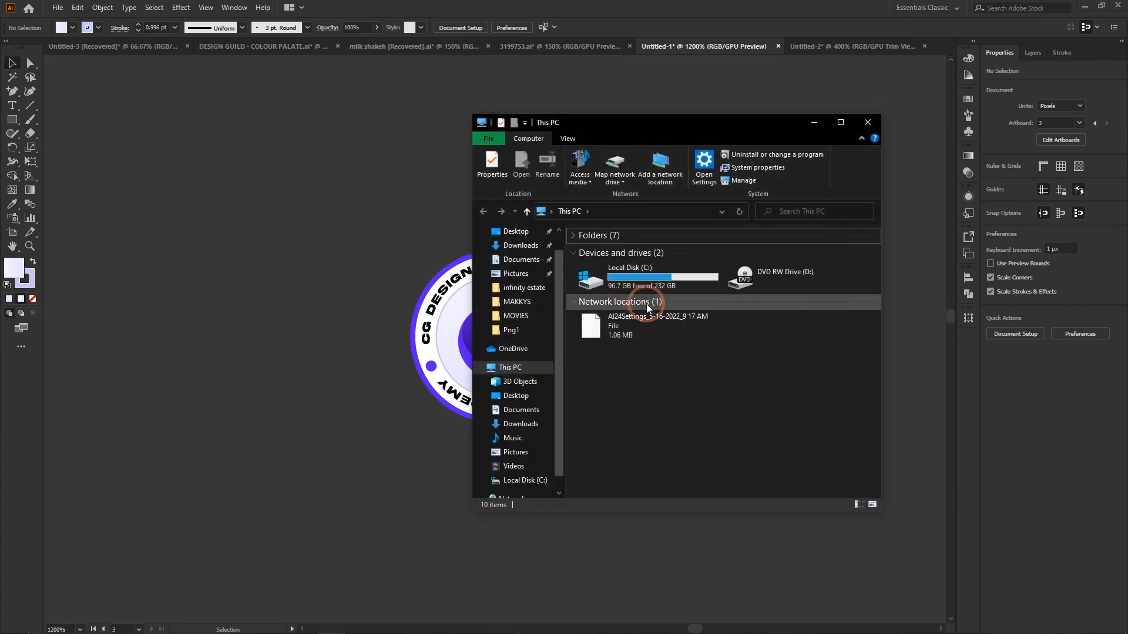
{"action": "left_click", "coordinate": [679, 336]}
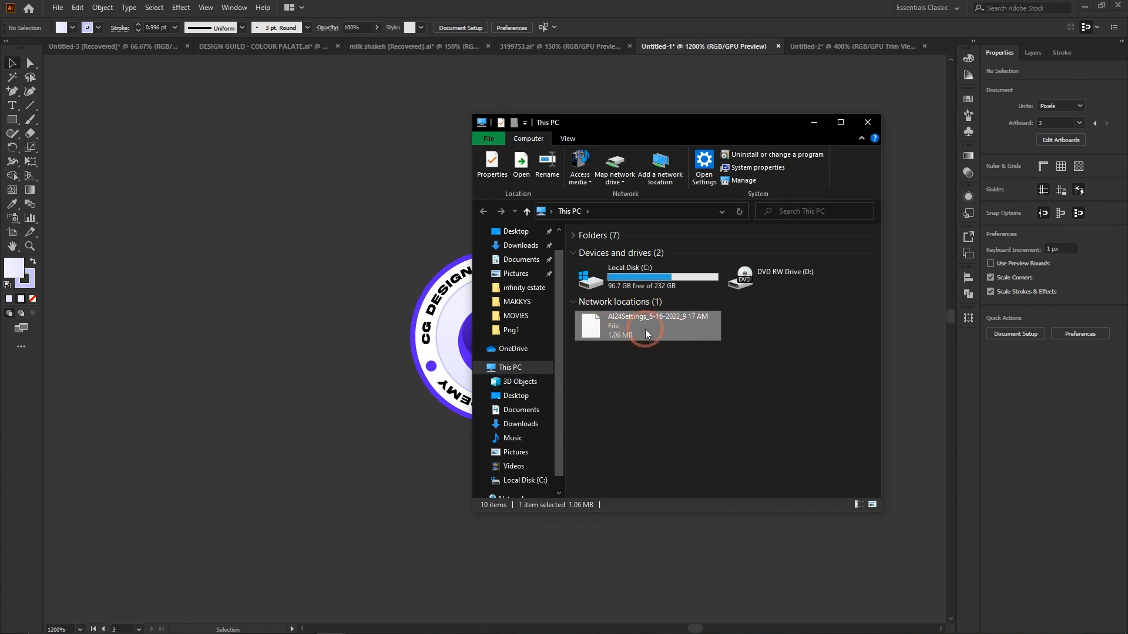
{"action": "left_click", "coordinate": [867, 122]}
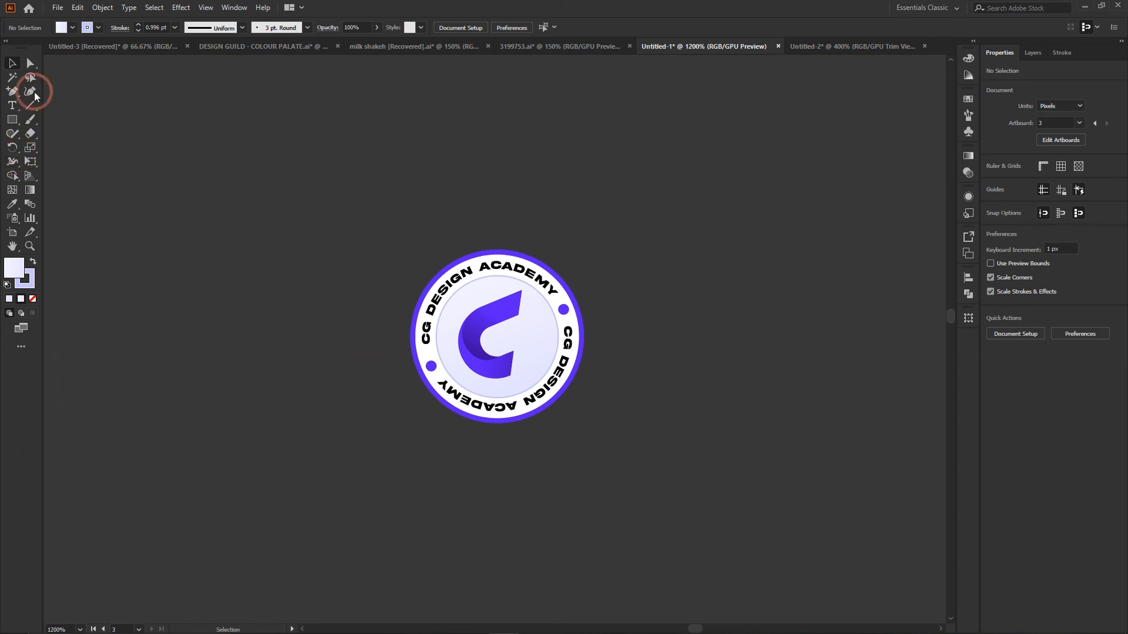
Step: Start importing saved application settings and cancel before they are applied
{"action": "left_click", "coordinate": [77, 7]}
{"action": "mouse_move", "coordinate": [136, 364]}
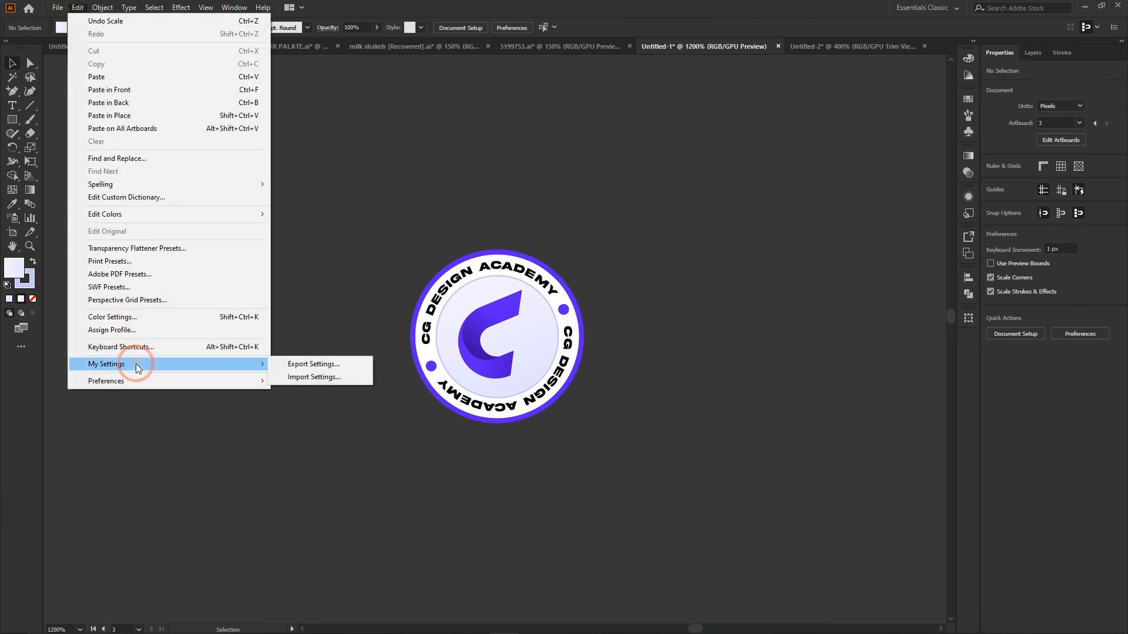
{"action": "left_click", "coordinate": [331, 378]}
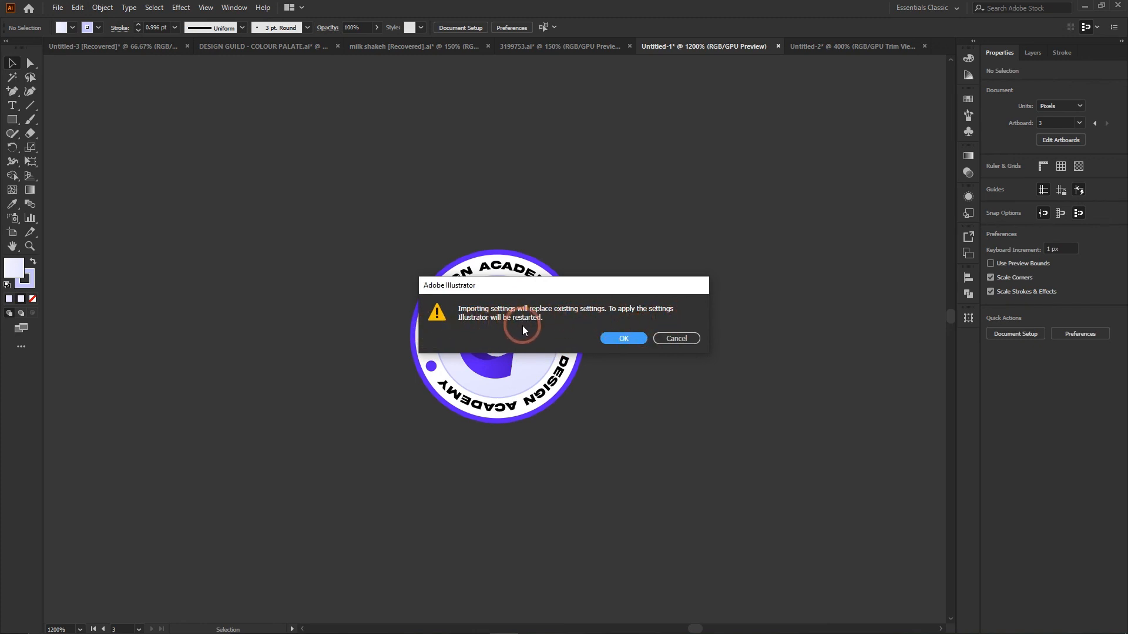
{"action": "left_click", "coordinate": [676, 339]}
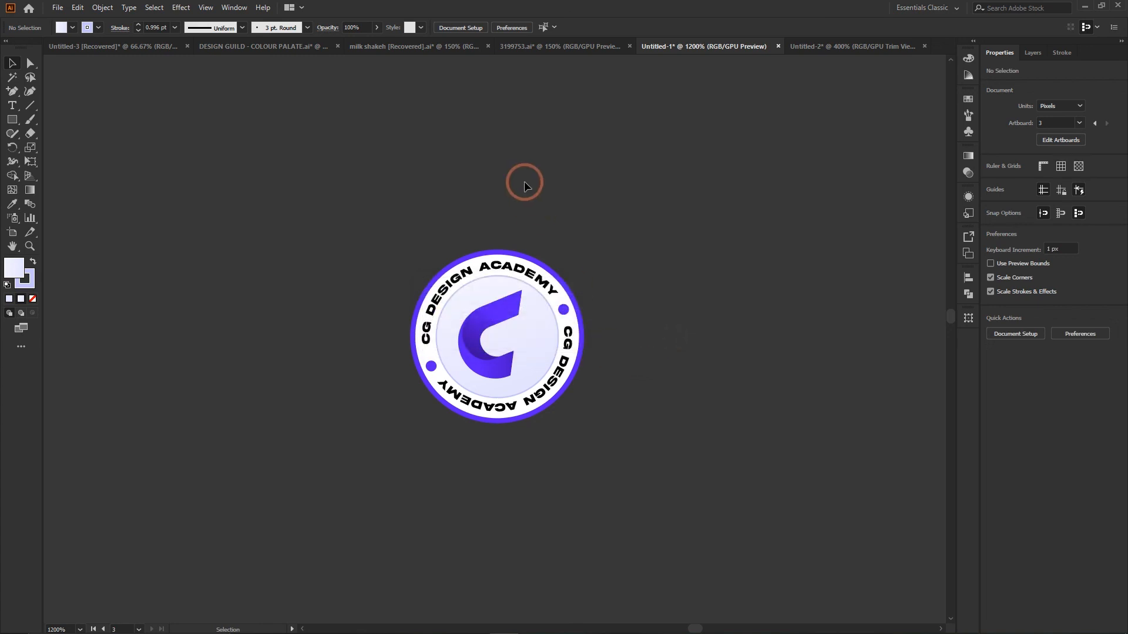